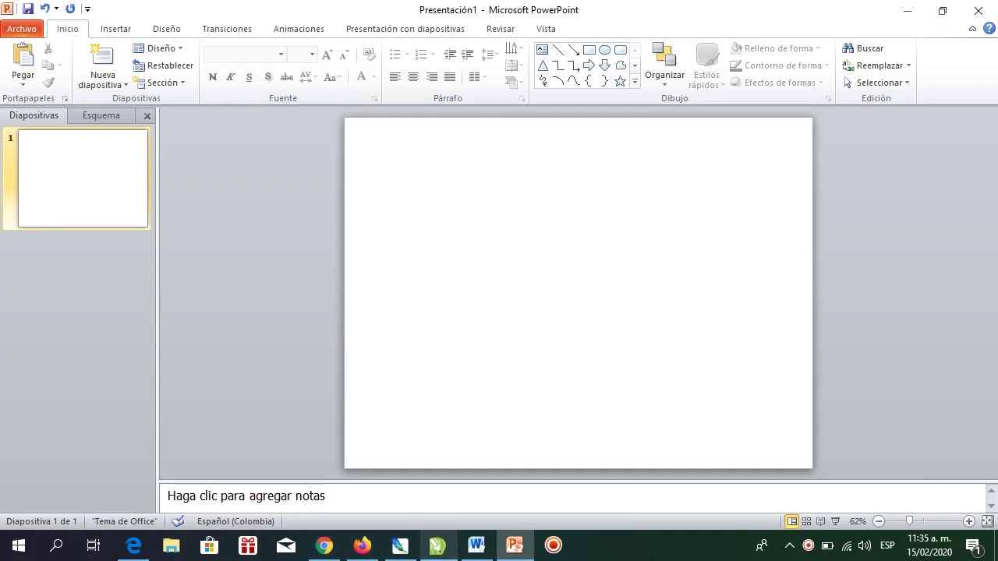
Read the tutorial guide in Word, then return to the blank presentation
click(477, 545)
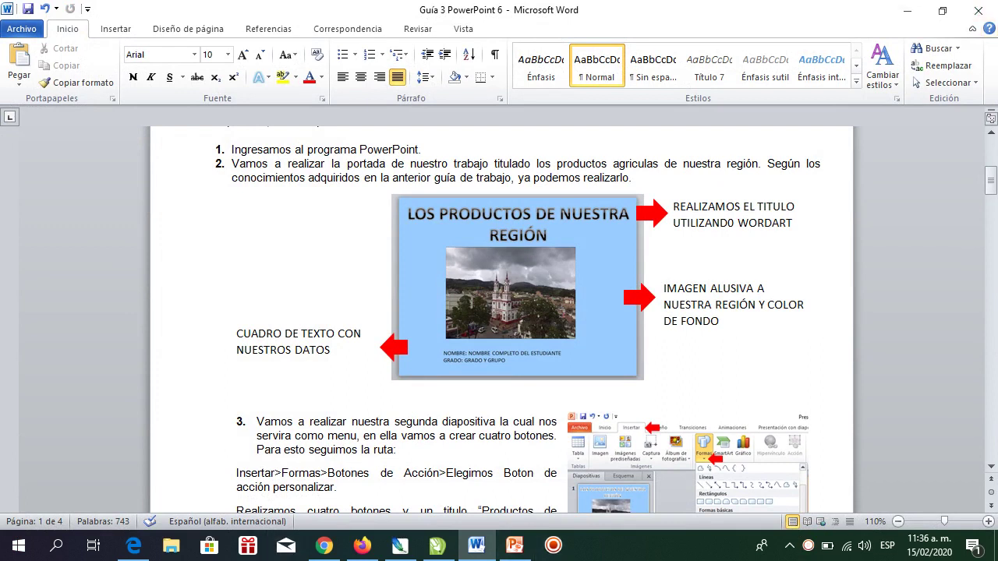
click(988, 521)
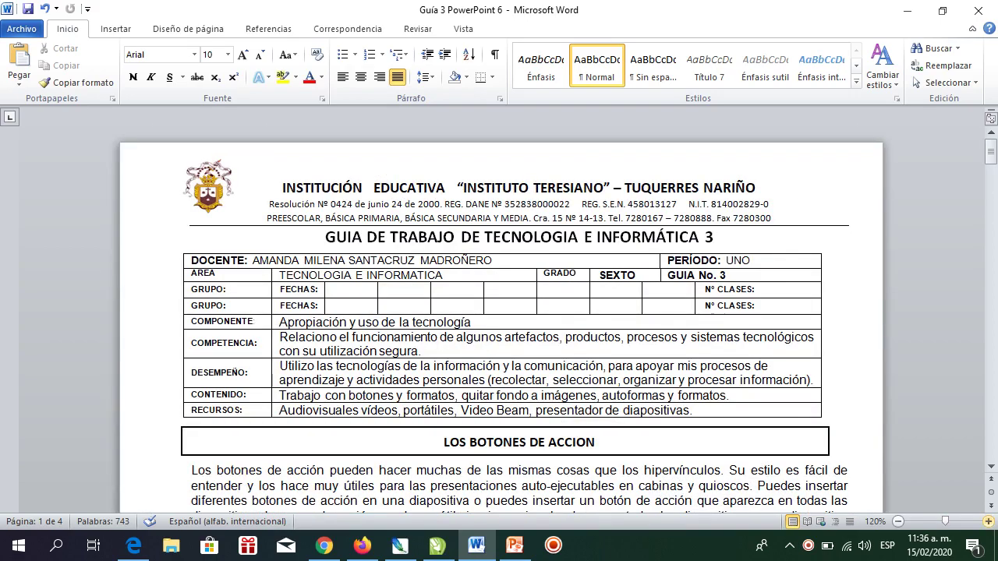
scroll(500, 311, down, 2)
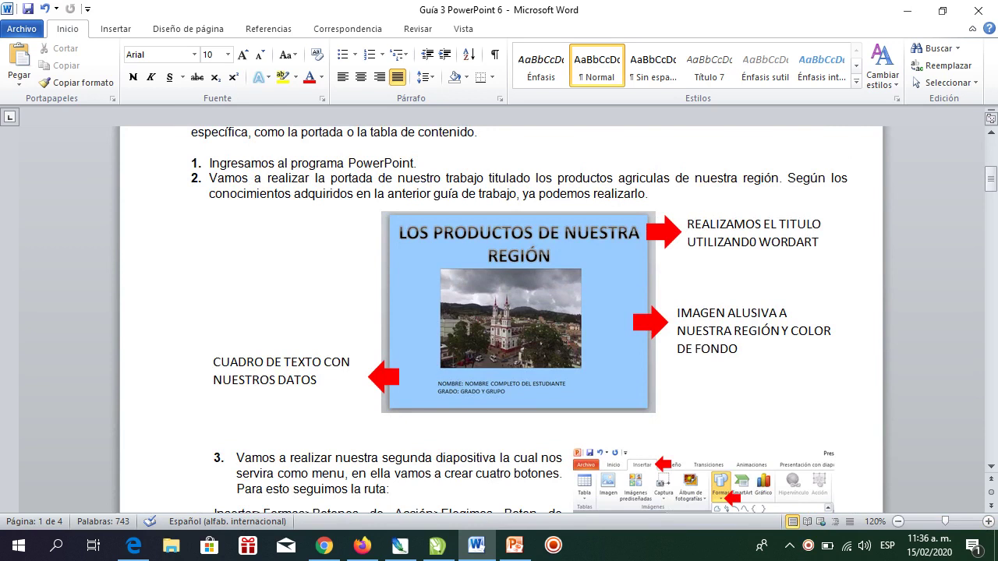
click(515, 545)
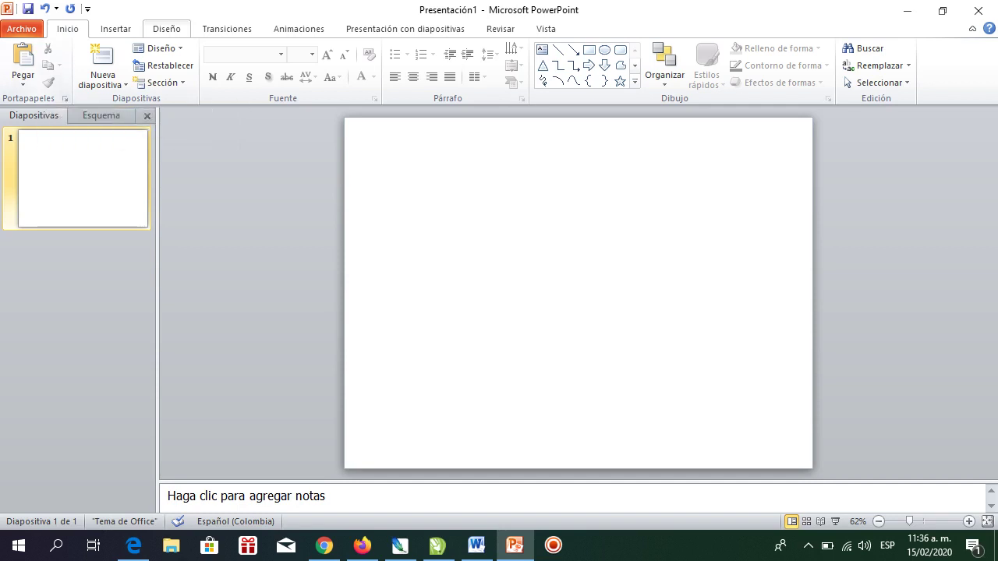
Set the slide background to a solid light blue fill through Formato del fondo
click(166, 29)
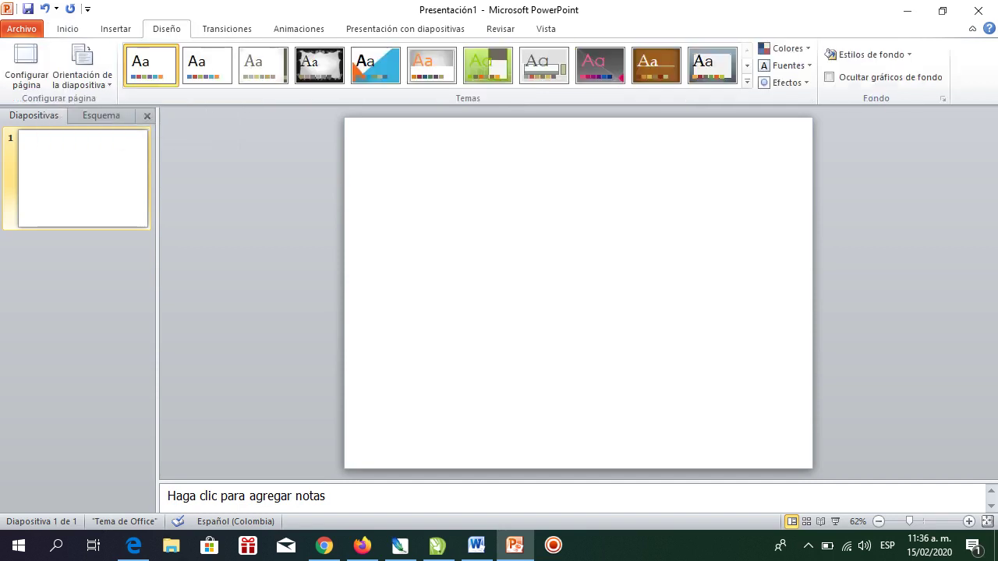
click(868, 55)
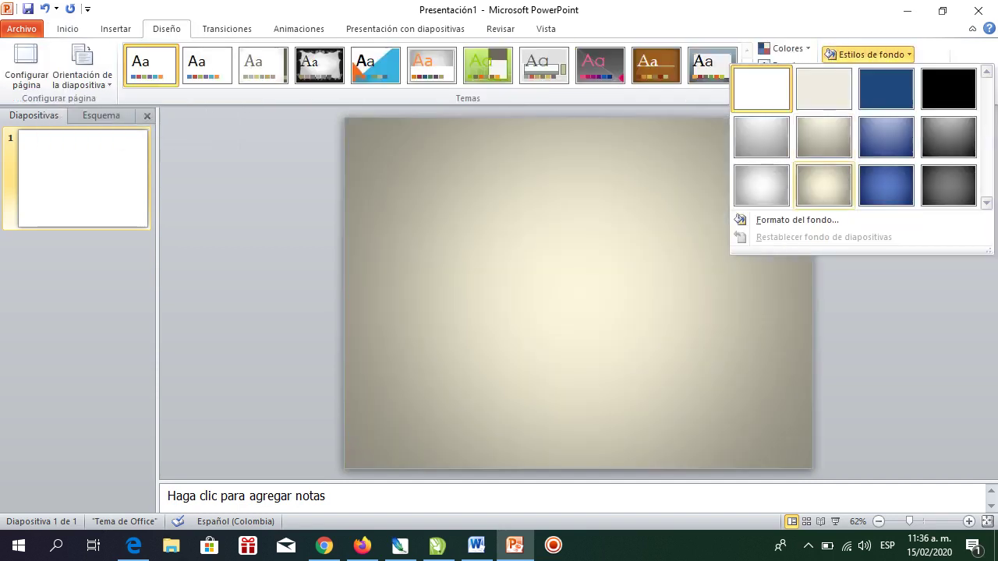
click(797, 220)
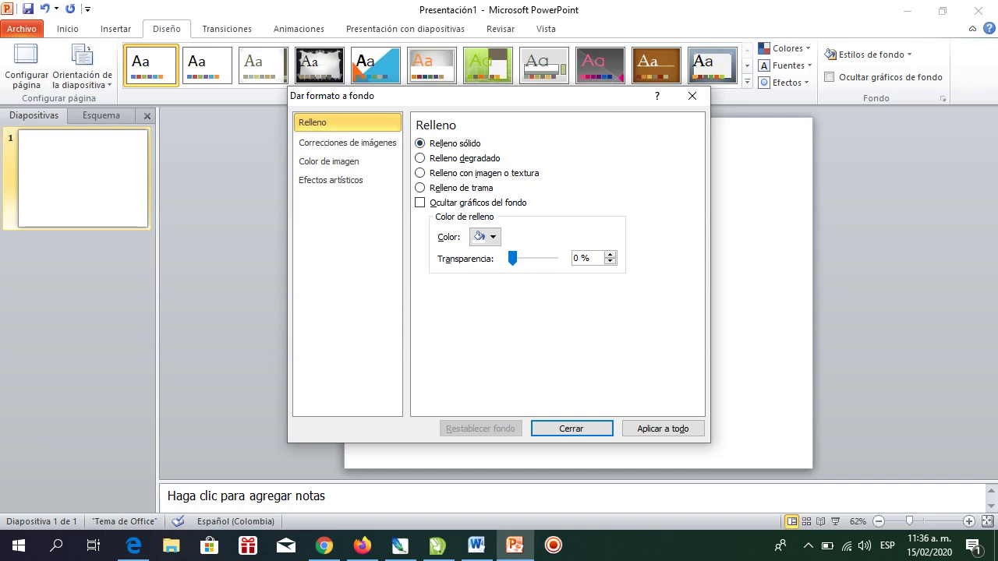
click(483, 237)
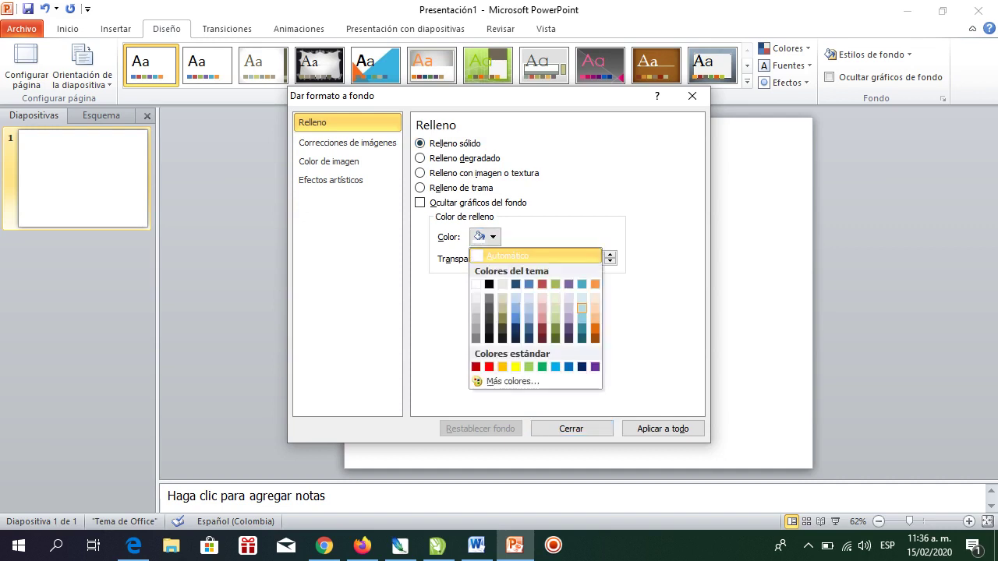
click(583, 308)
click(571, 428)
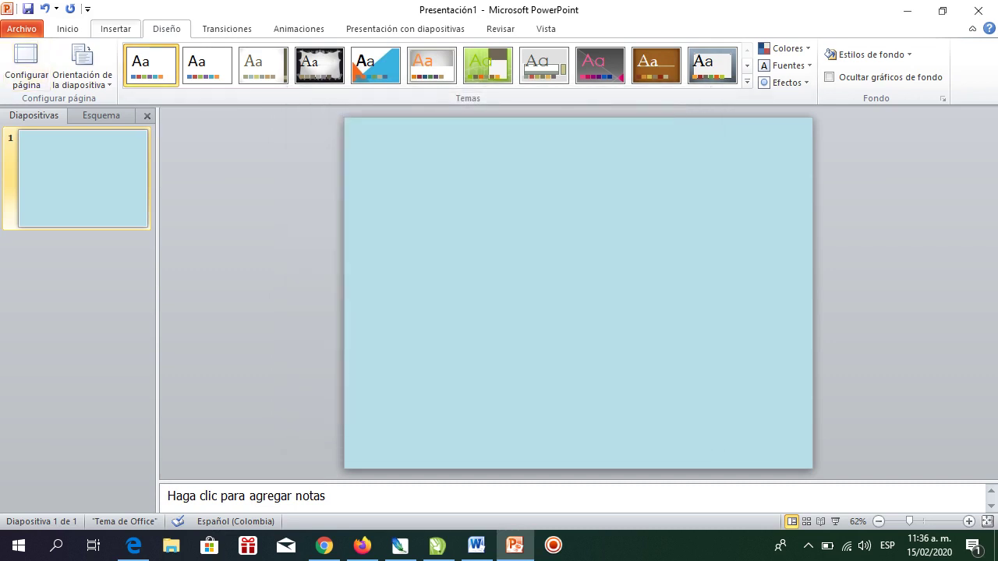
click(116, 29)
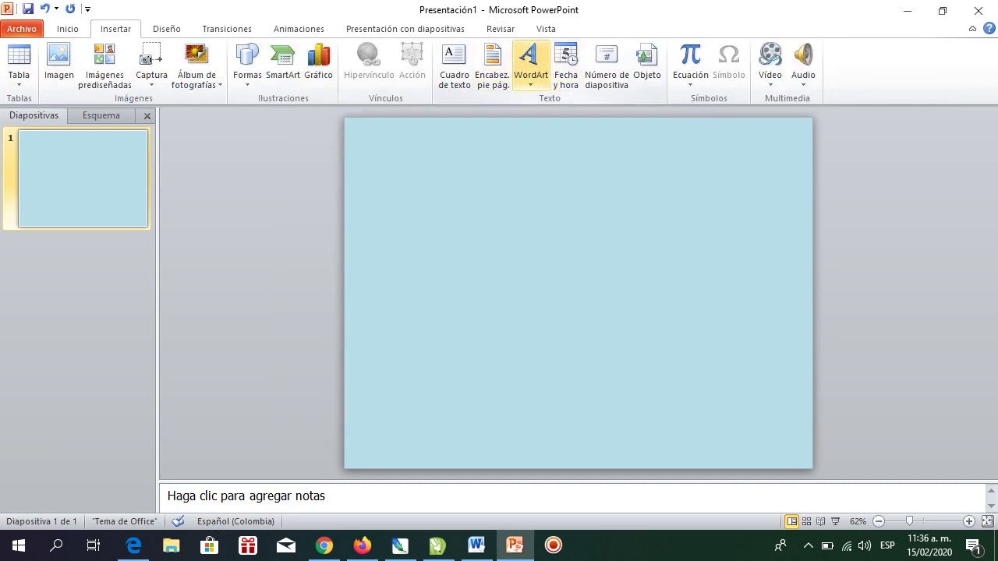
Insert WordArt reading 'LOS PRODUCTOS DE NUESTRA REGIÓN' and move it to the slide top
click(531, 62)
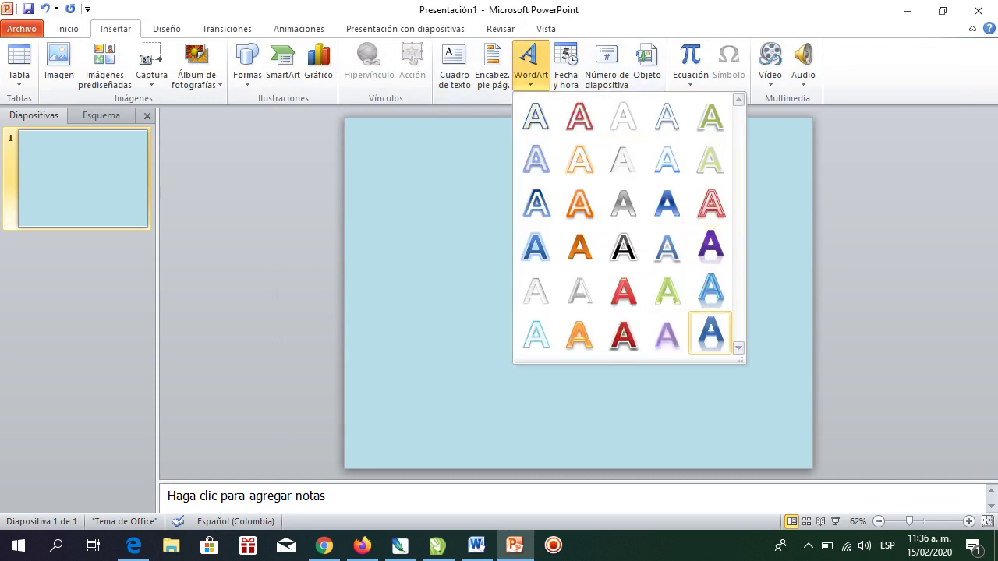
click(710, 333)
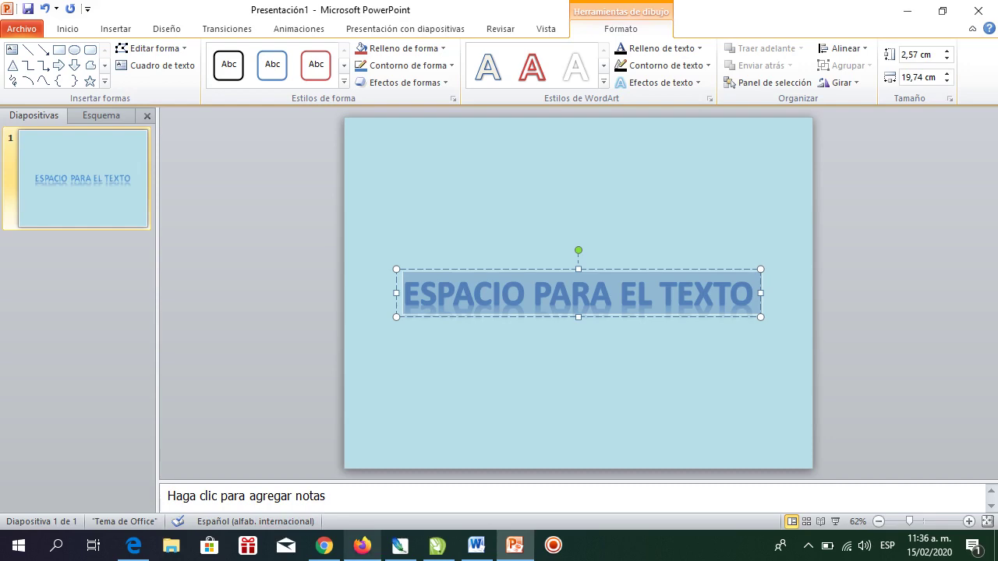
click(477, 545)
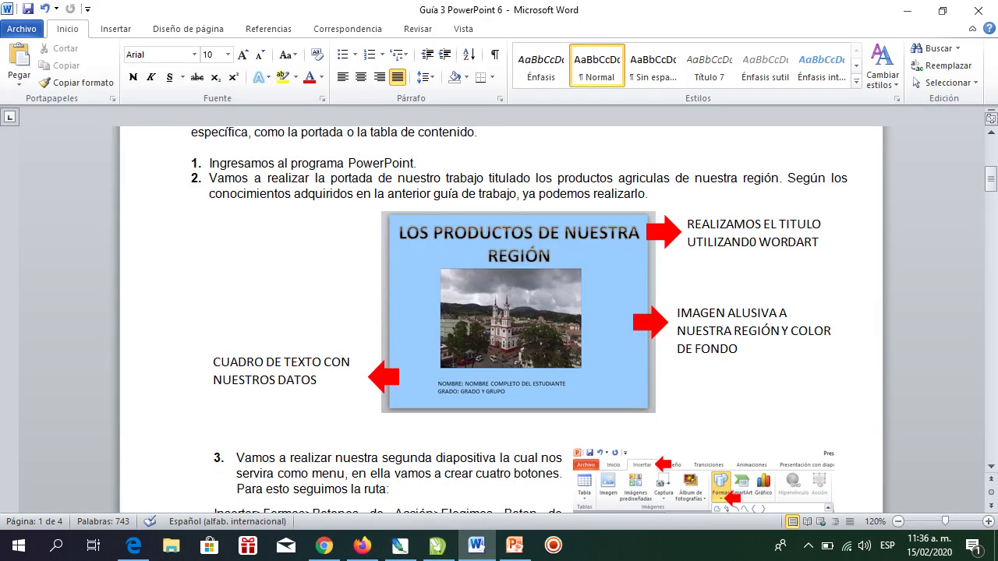
click(515, 545)
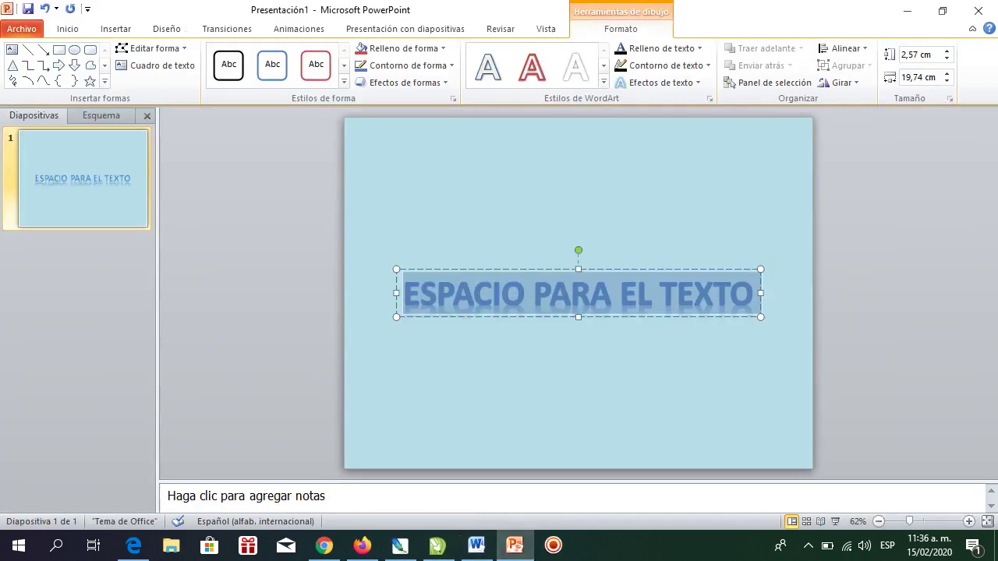
text(LOS PRODUC)
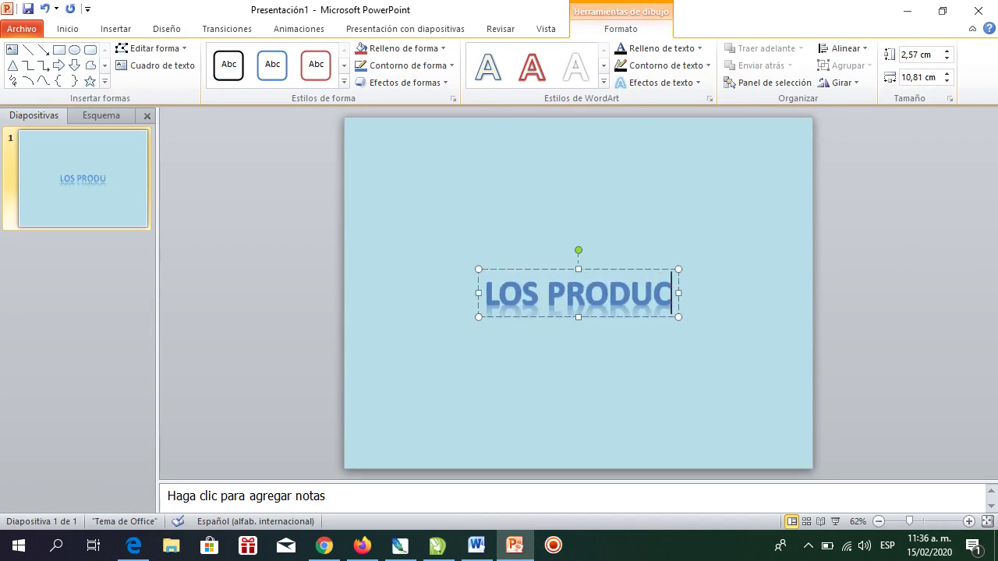
text(TOS DE NUESTR)
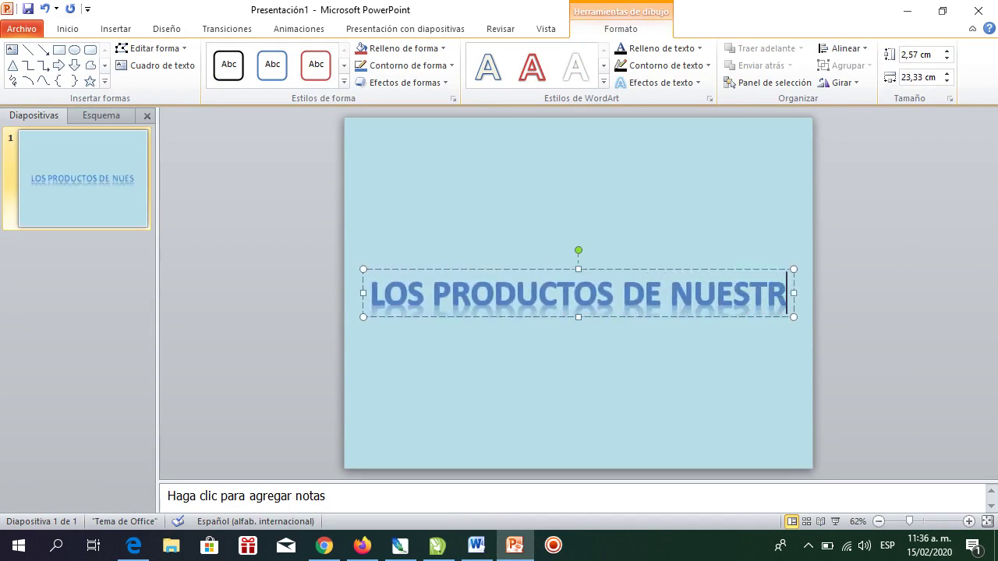
text(A REG)
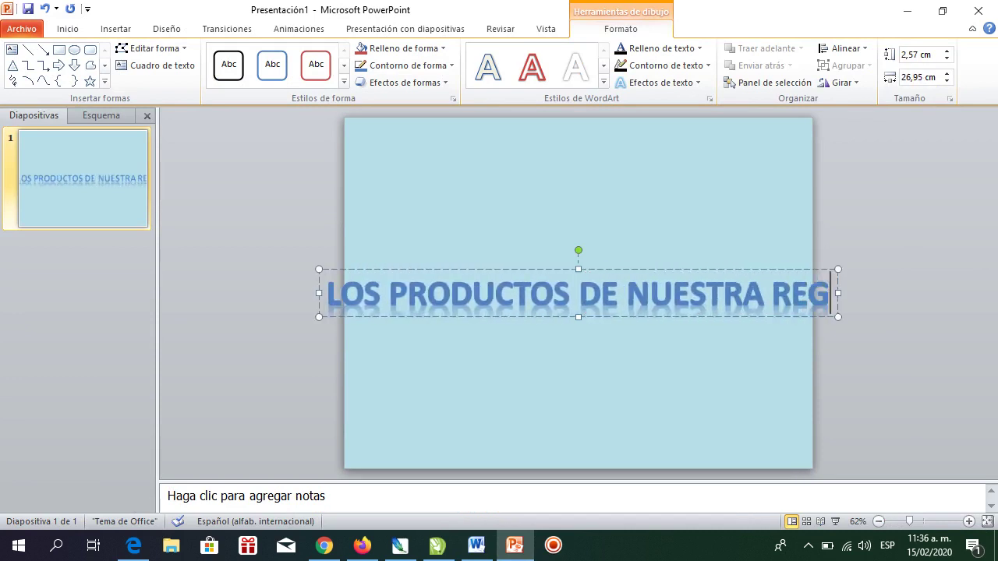
text(IÓN)
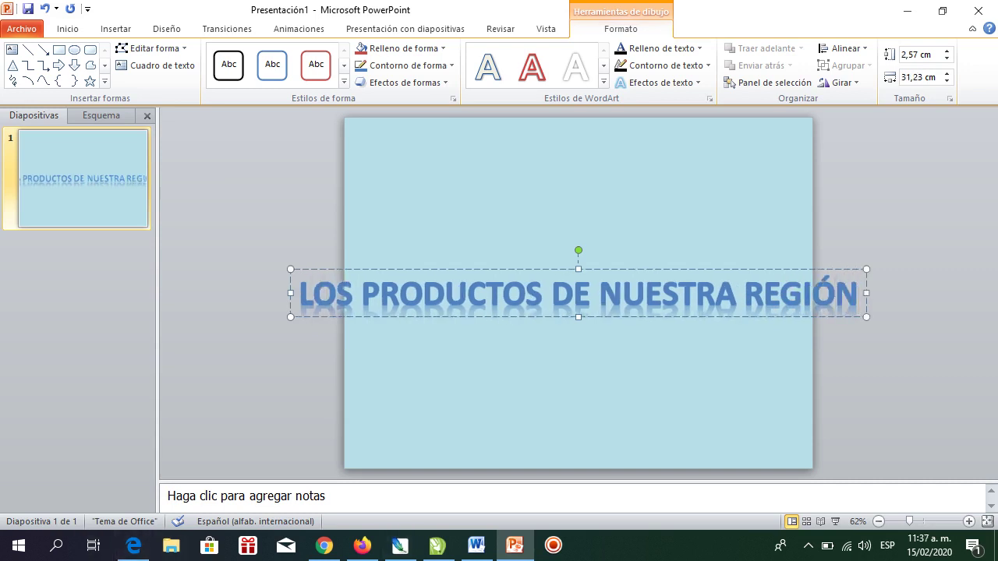
drag(437, 269, 484, 167)
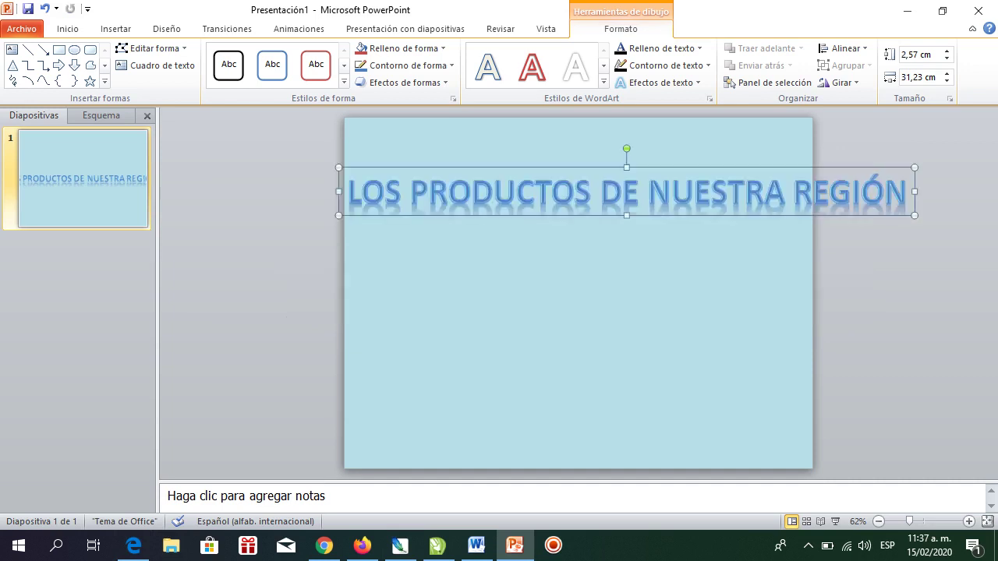
Break the title before REGIÓN onto a second line, center it, and give it a dark outline
click(792, 191)
key(Return)
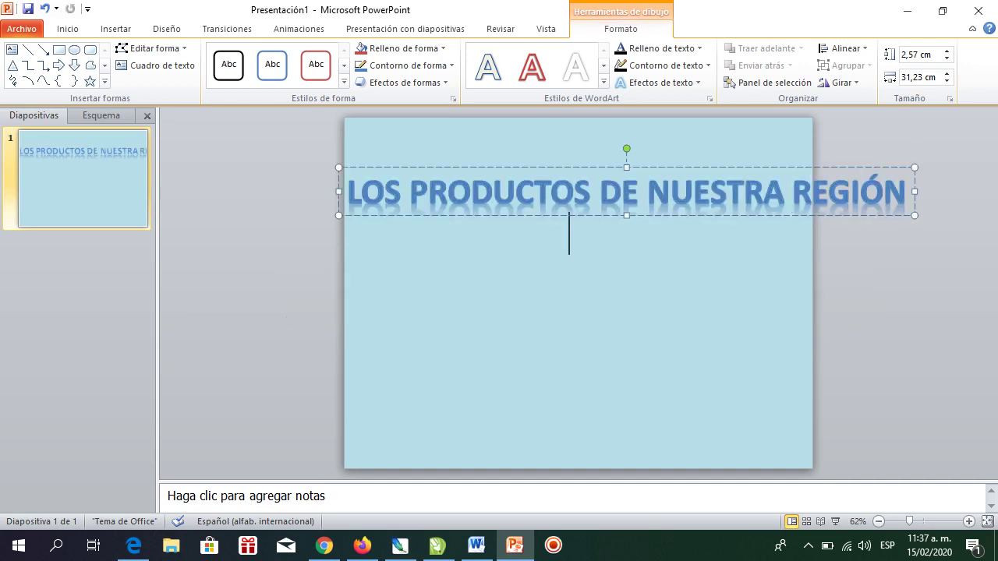
drag(397, 234, 353, 234)
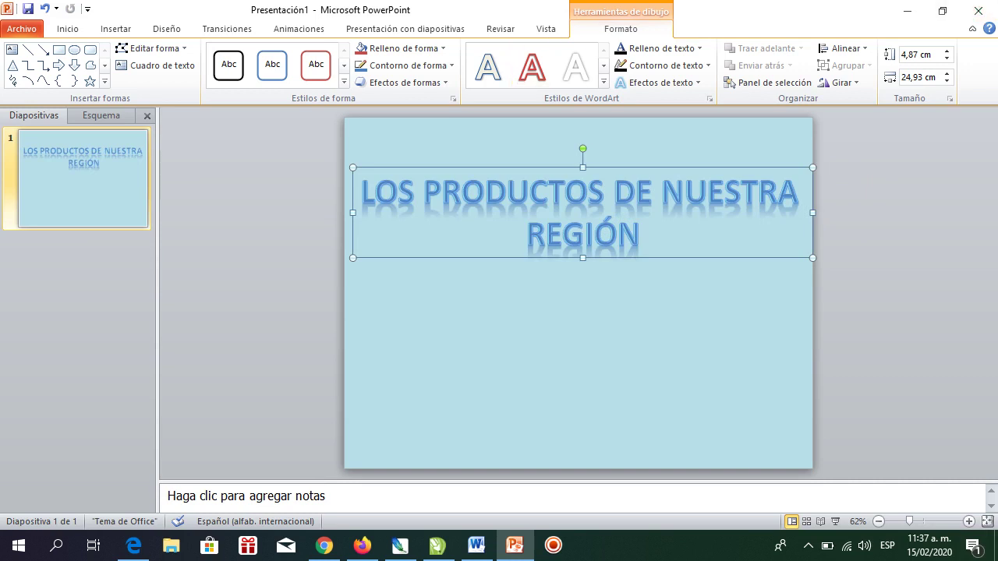
click(663, 65)
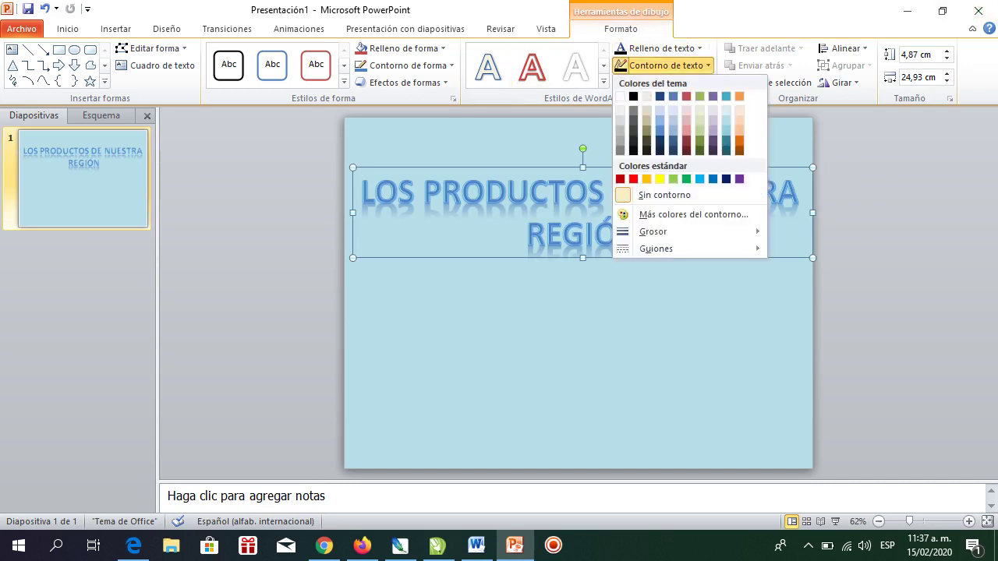
click(633, 96)
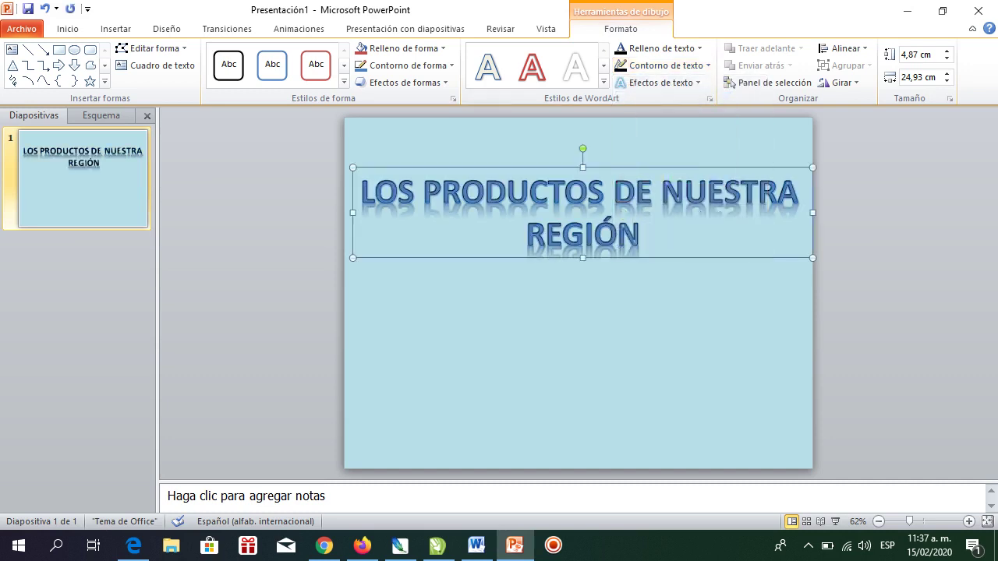
drag(468, 257, 468, 228)
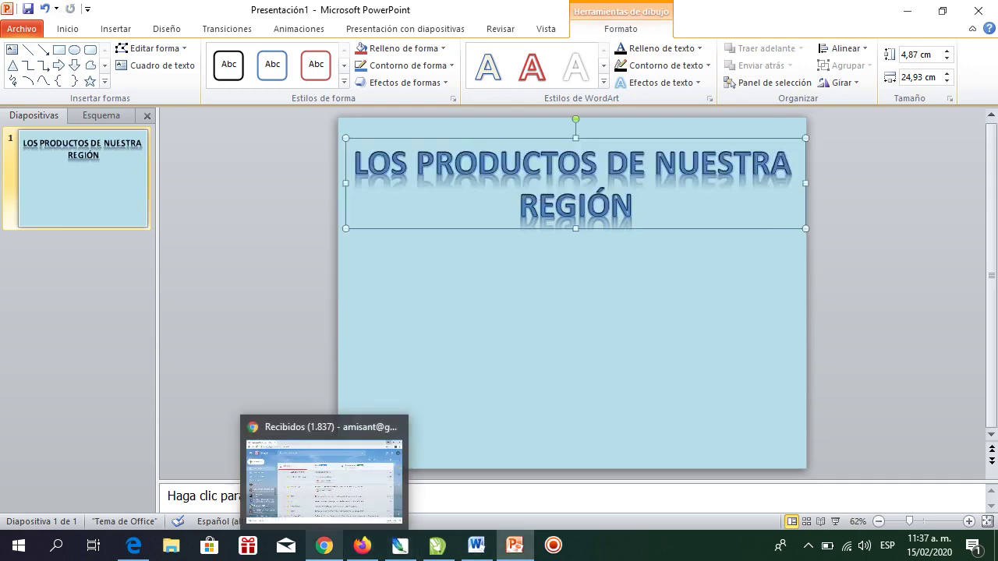
click(323, 545)
Search Google Images for 'tuquerres nariño' and copy the Túquerres town square photo
click(211, 12)
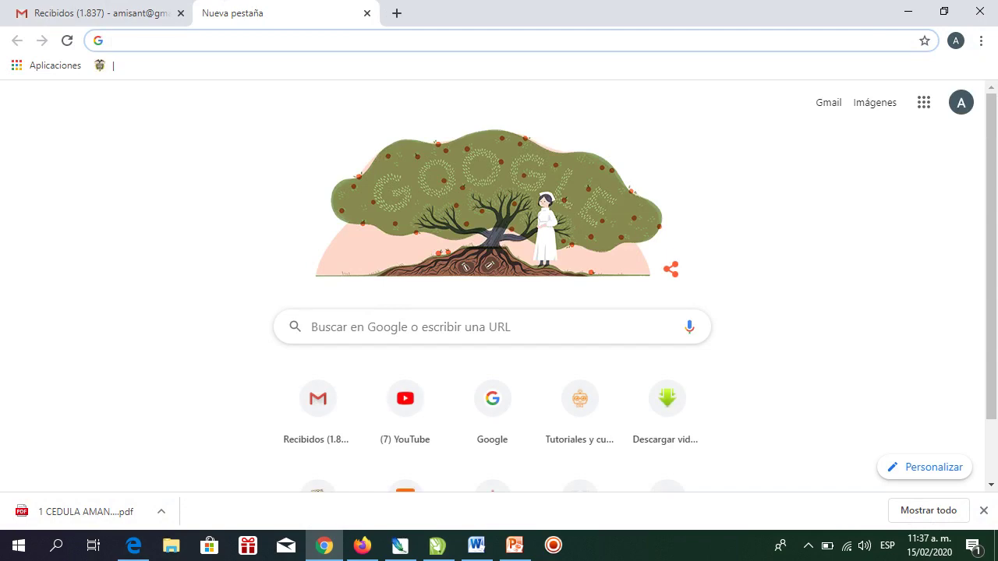
text(TUQ)
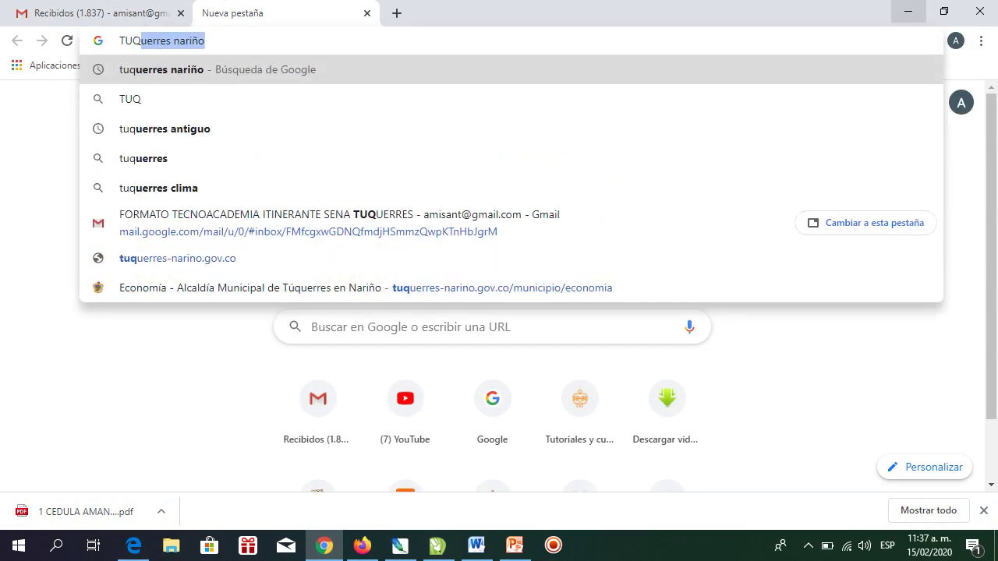
key(Return)
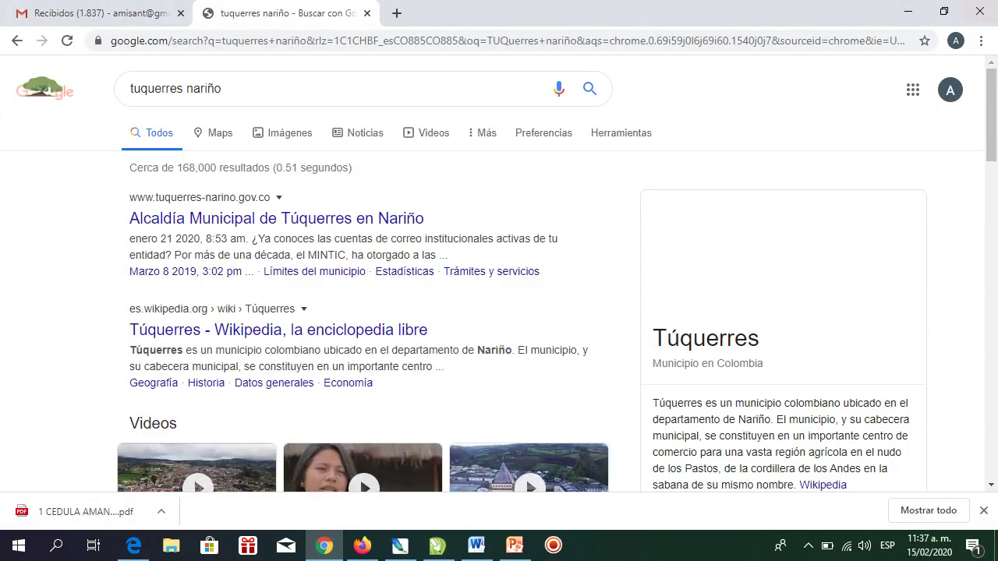
click(284, 132)
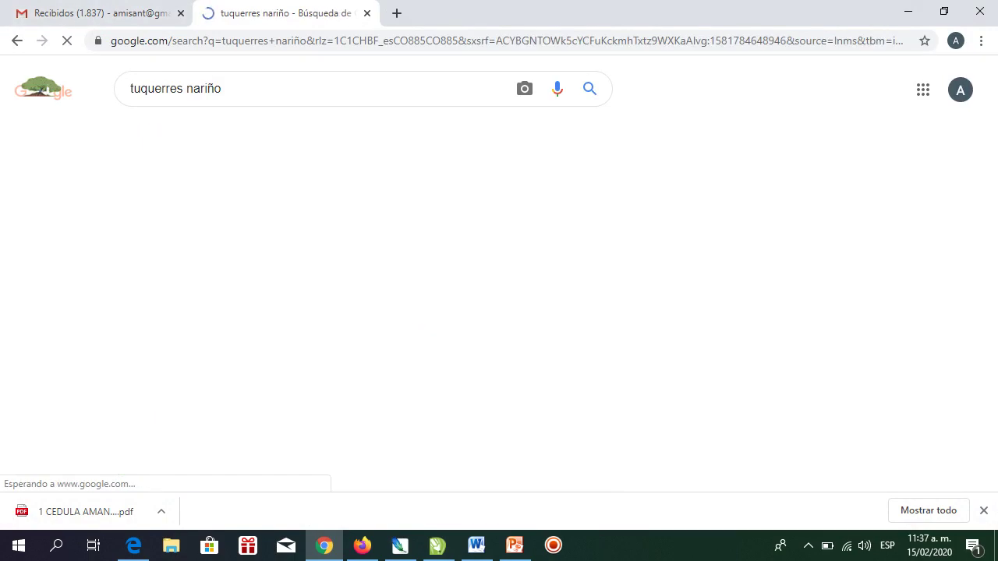
scroll(468, 273, down, 3)
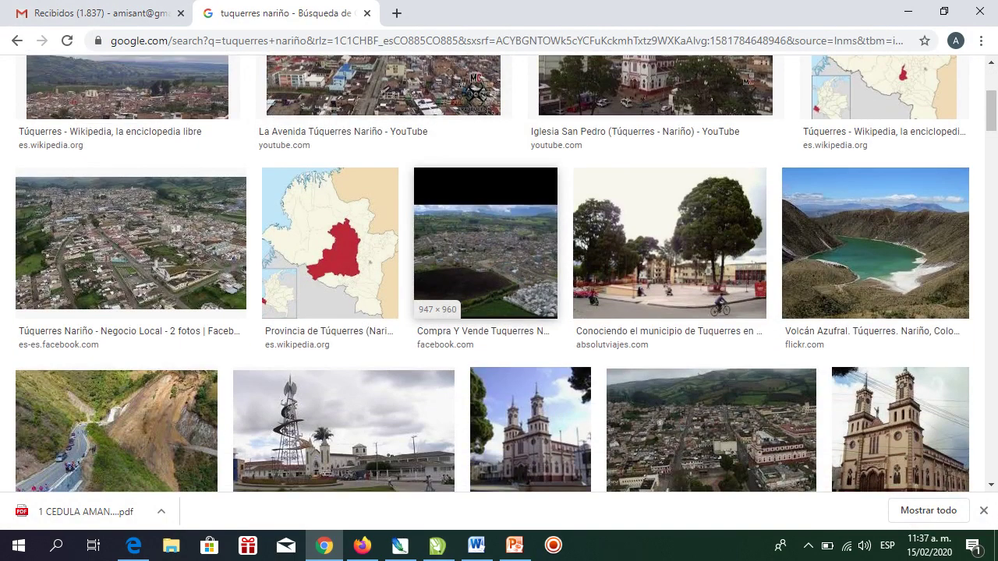
click(669, 242)
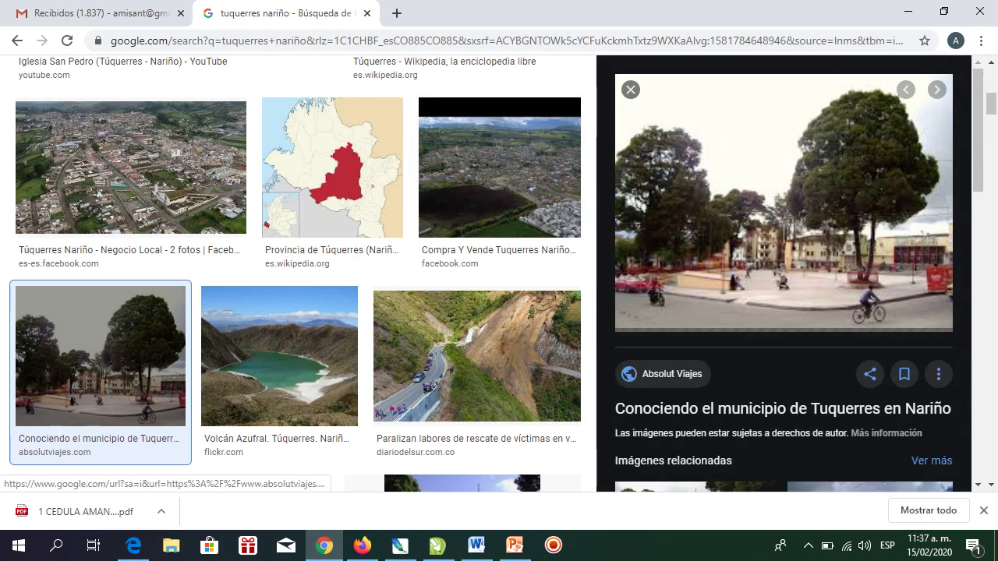
right_click(699, 188)
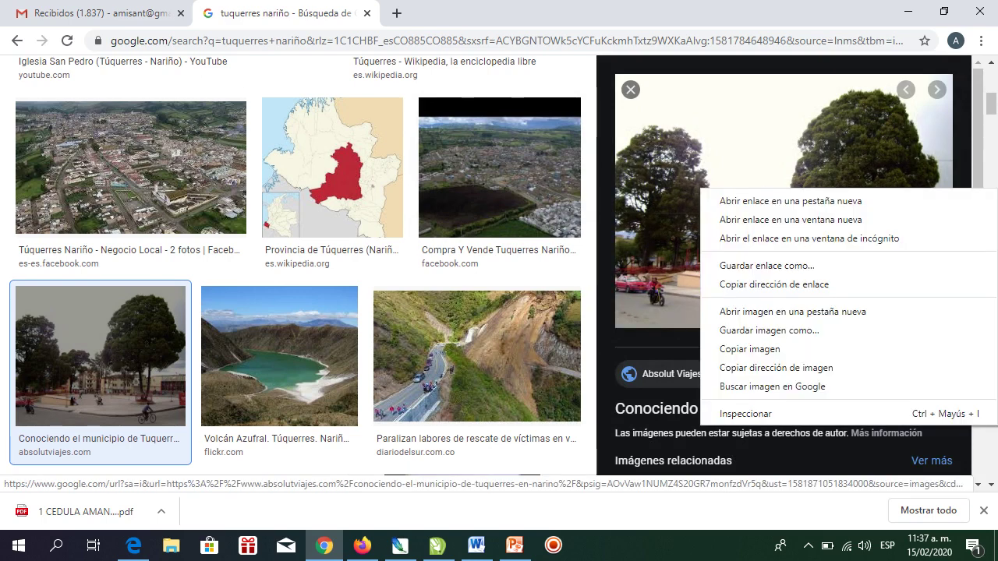
click(750, 348)
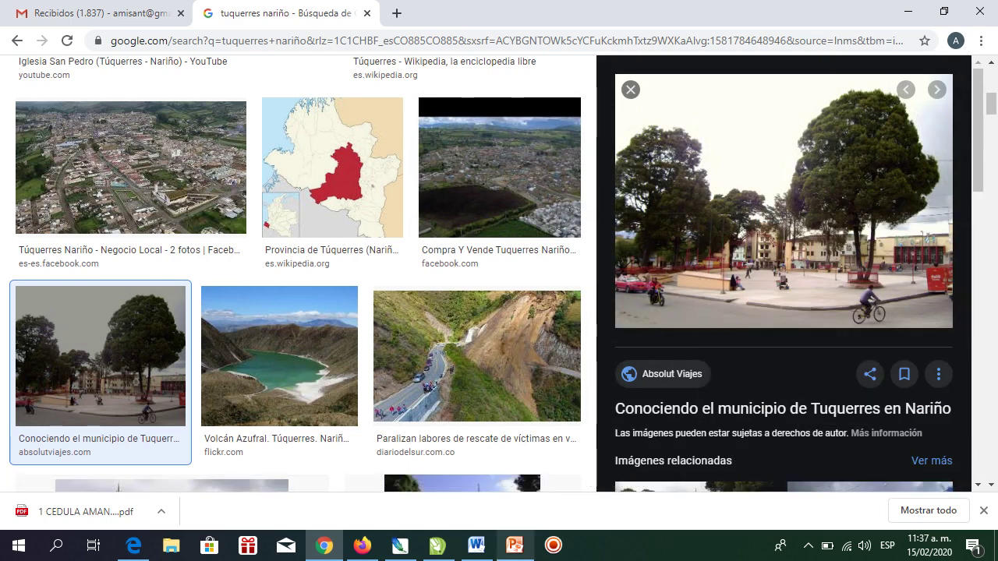
click(514, 545)
right_click(510, 310)
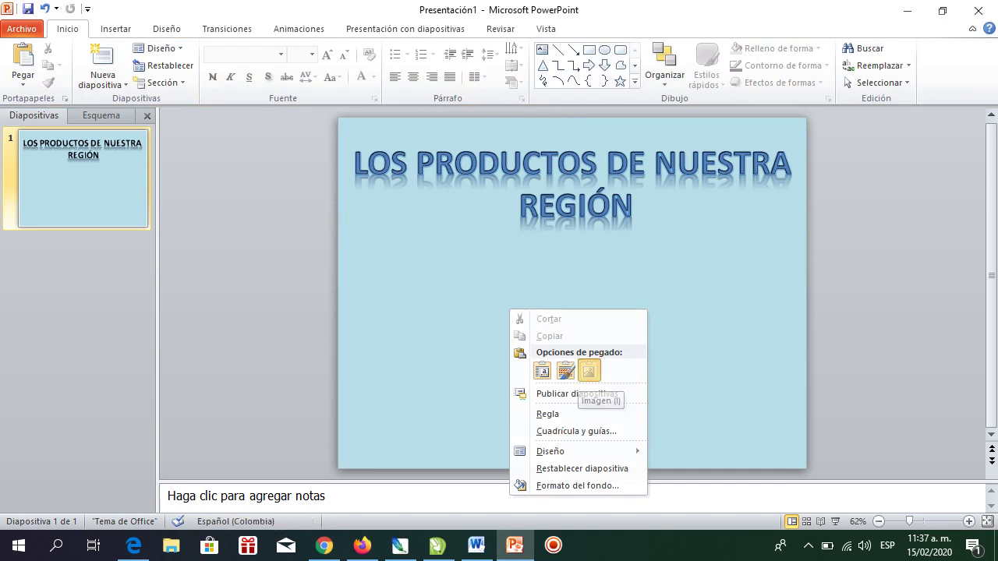
Paste the plaza photo and add a text box below it reading NOMBRE COMPLETO and GRADO
click(588, 372)
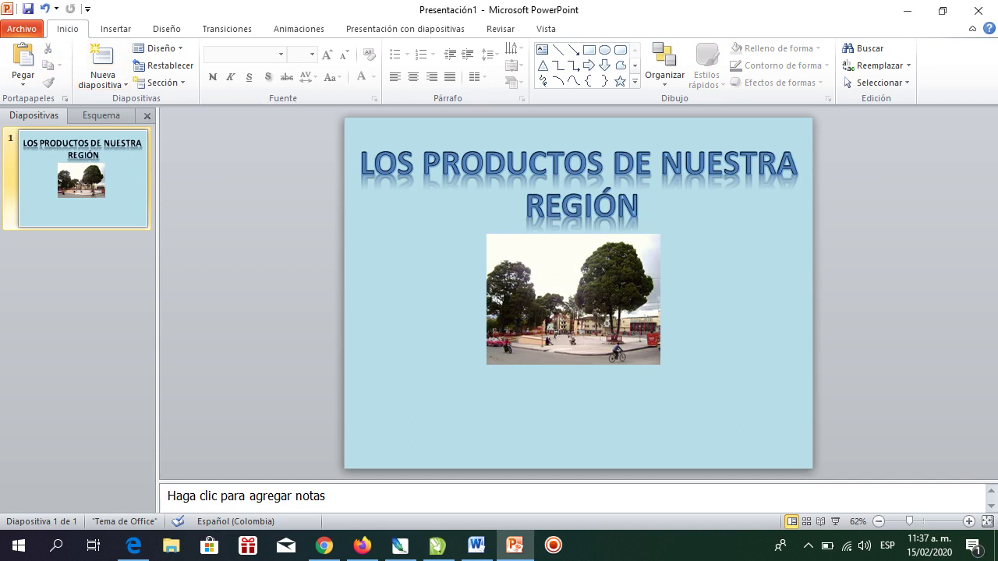
click(115, 28)
click(455, 66)
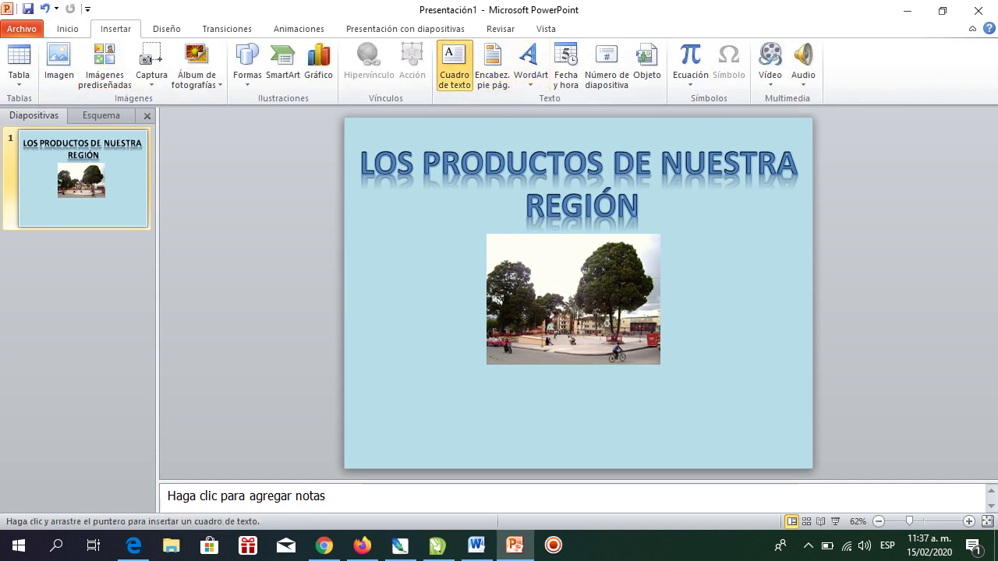
drag(409, 388, 723, 442)
text(NOM)
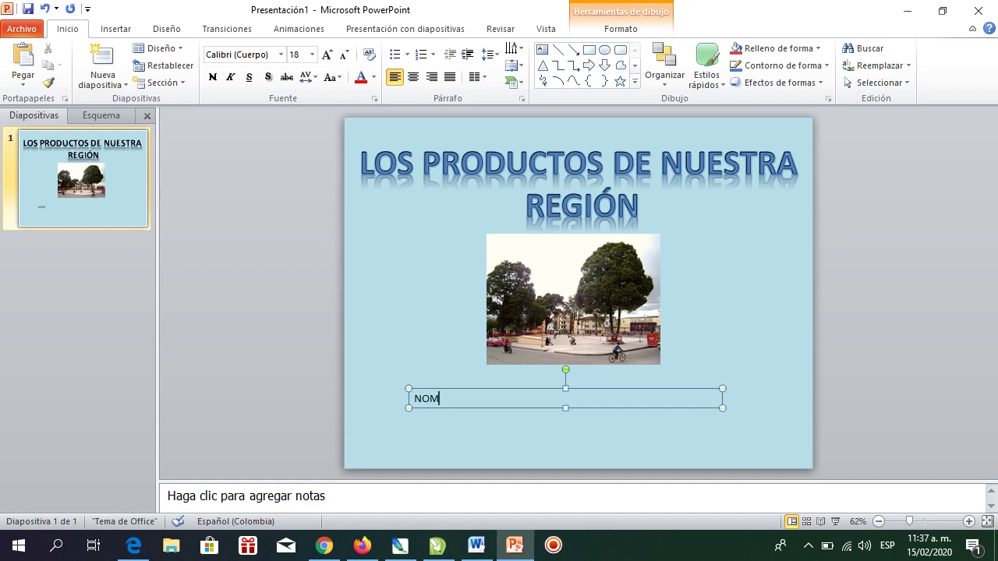
text(BRE COMPLET)
text(O)
key(Return)
text(GRADO)
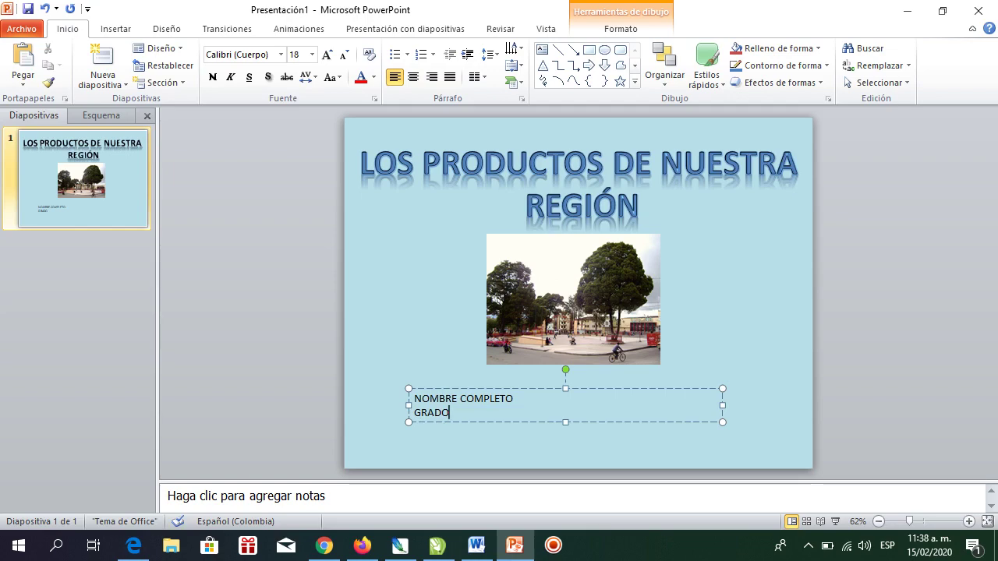
Scroll the Word guide down to the next instructions
click(477, 545)
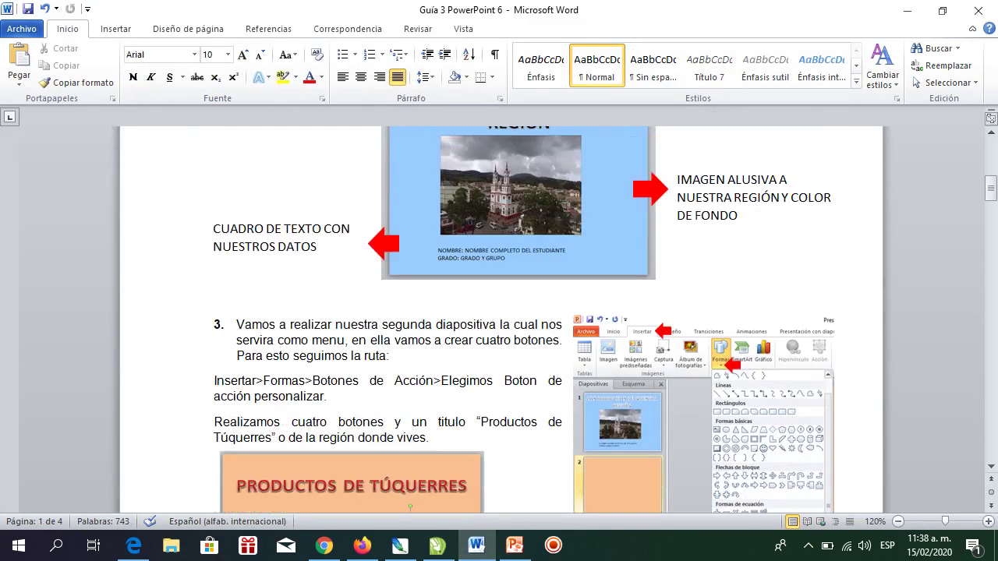
scroll(499, 319, down, 3)
scroll(499, 319, down, 2)
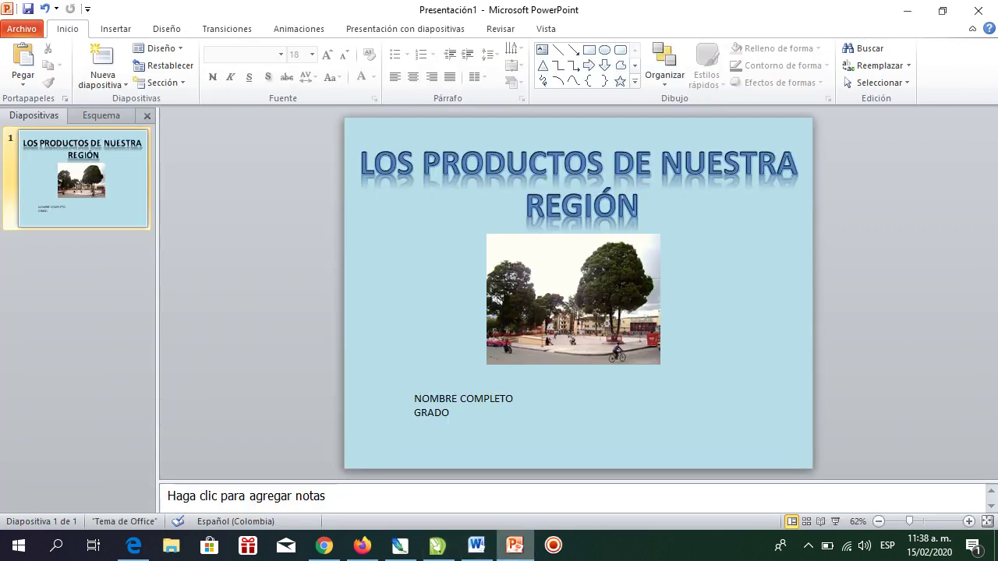
Add a new slide with the blank (En blanco) layout
click(514, 545)
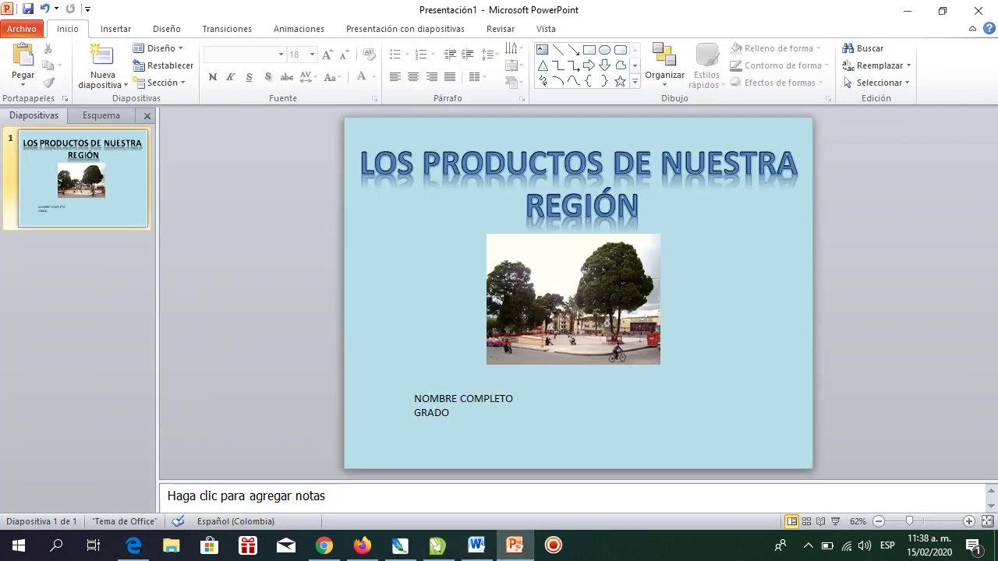
click(159, 48)
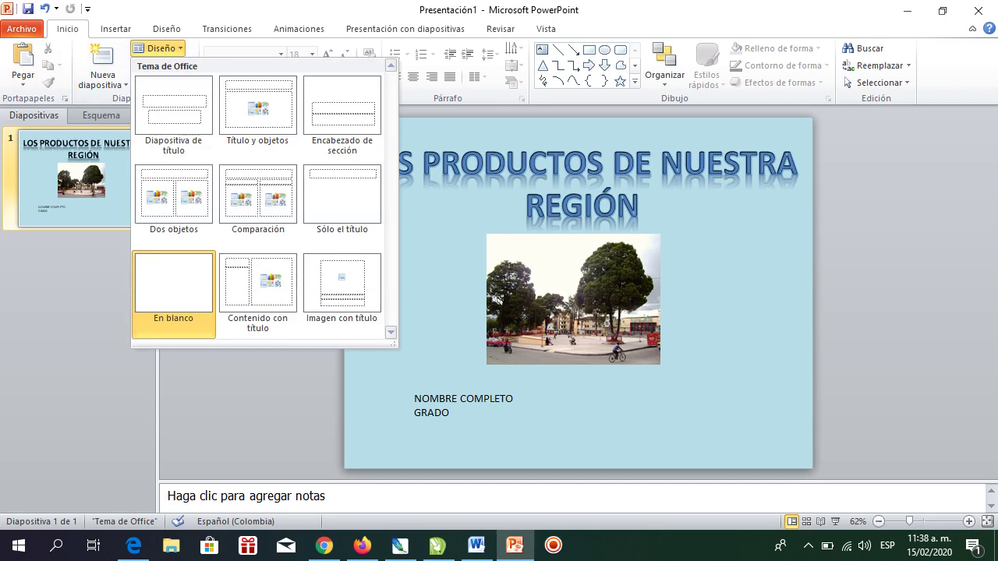
click(102, 78)
click(102, 79)
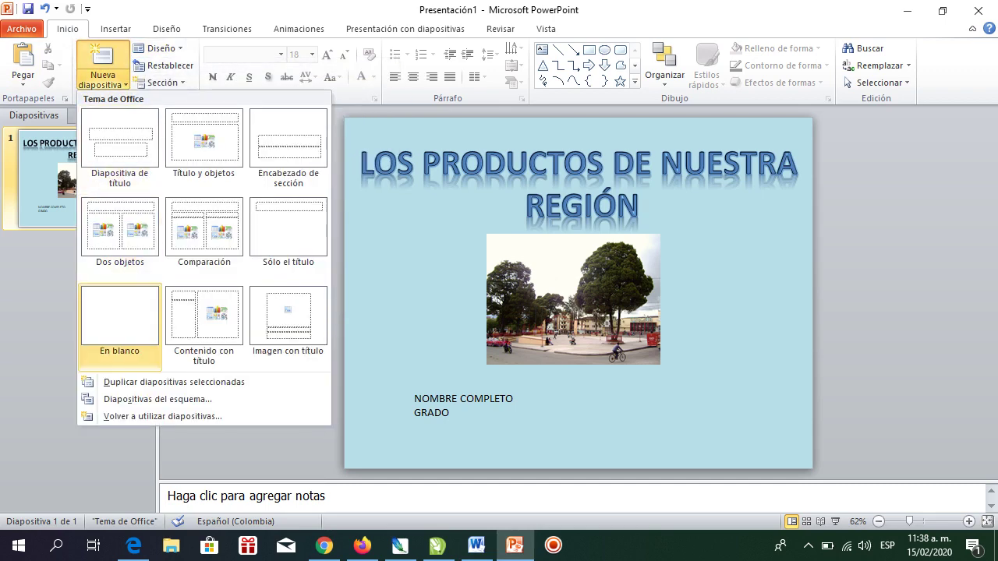
click(117, 328)
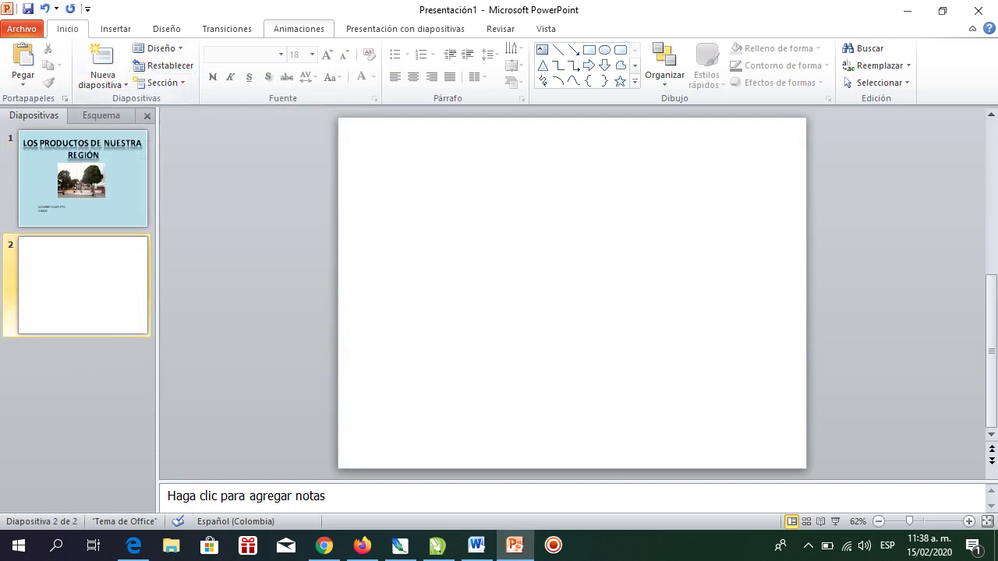
Fill slide 2's background with solid light orange
click(167, 28)
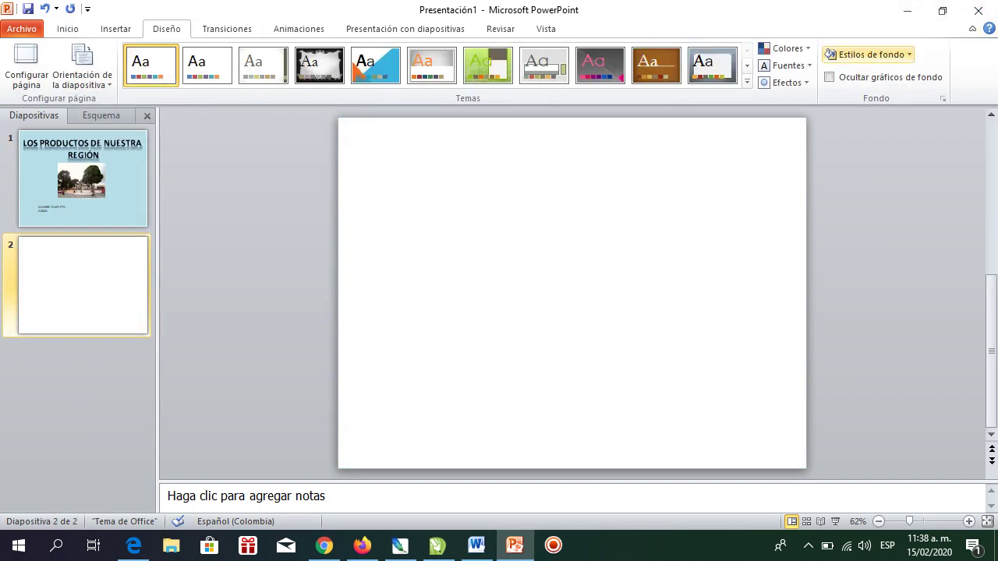
click(868, 55)
click(797, 220)
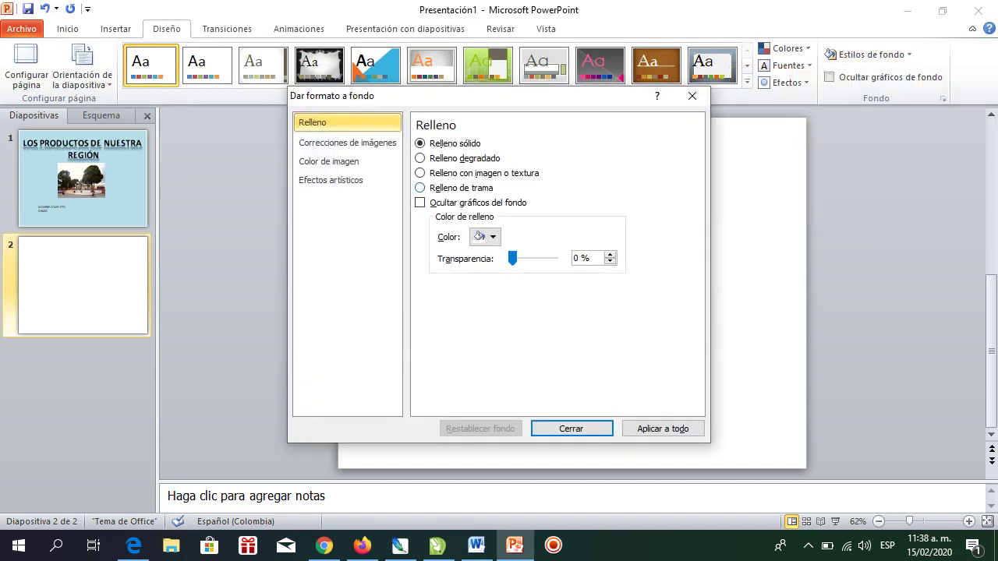
click(485, 237)
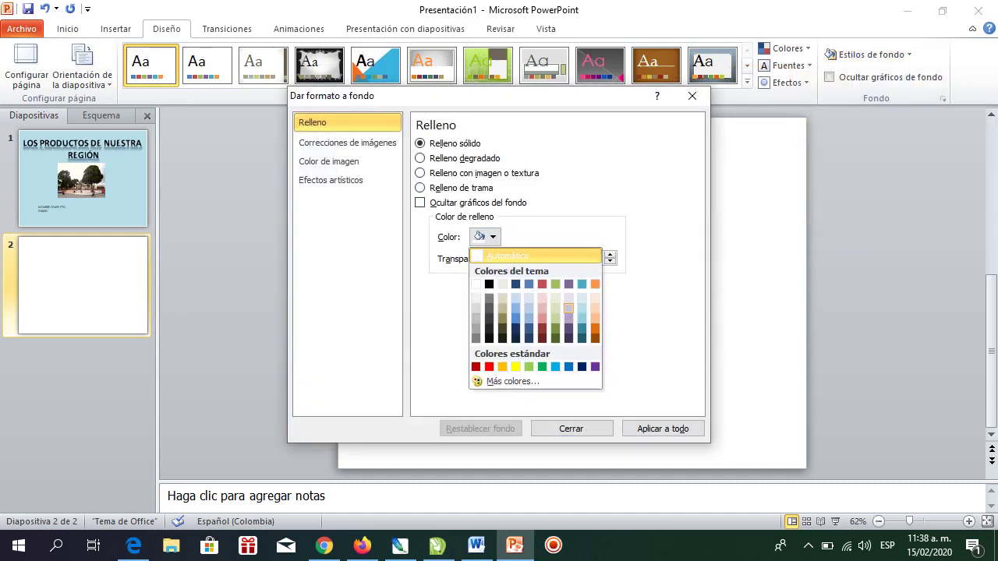
click(595, 319)
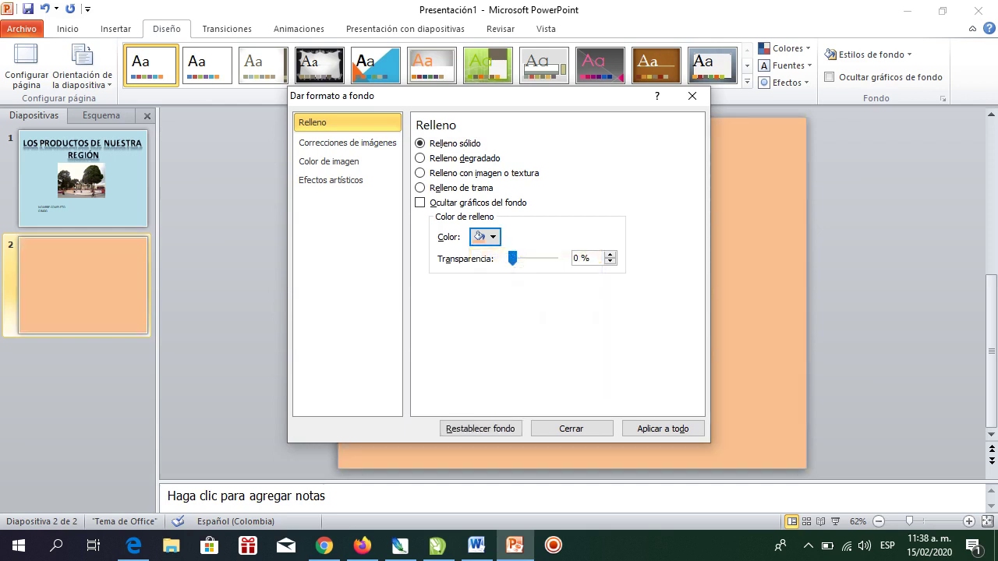
click(570, 428)
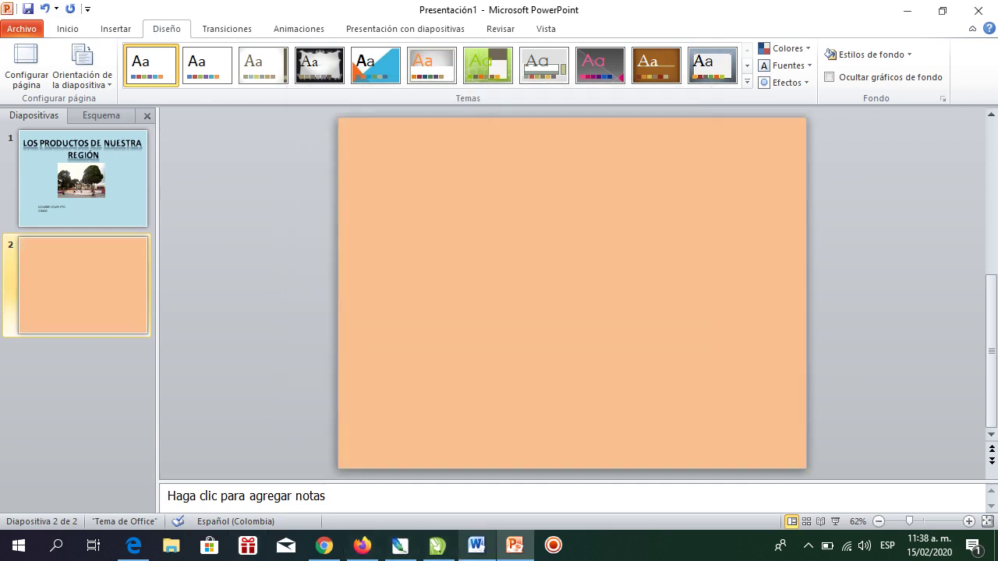
click(476, 545)
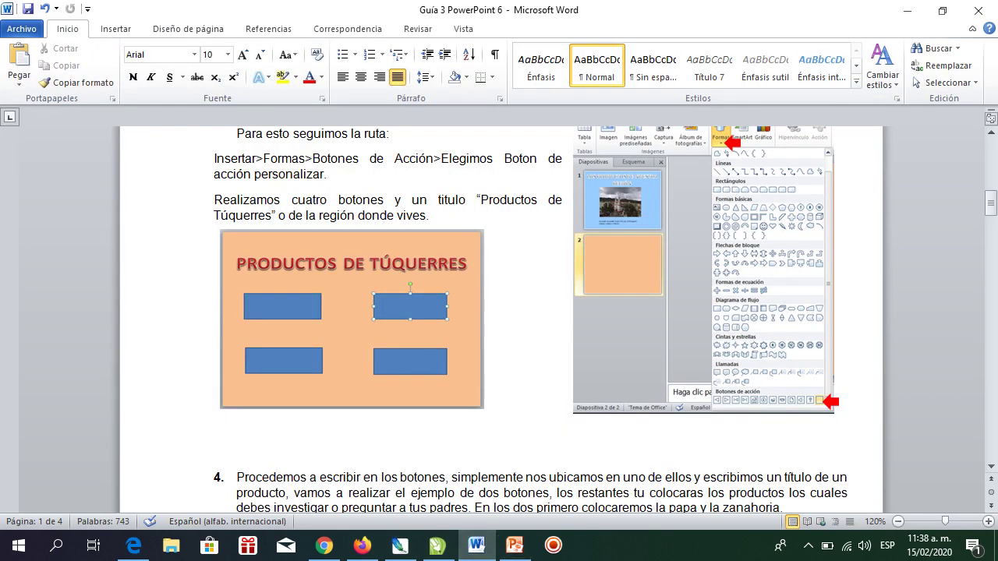
click(515, 546)
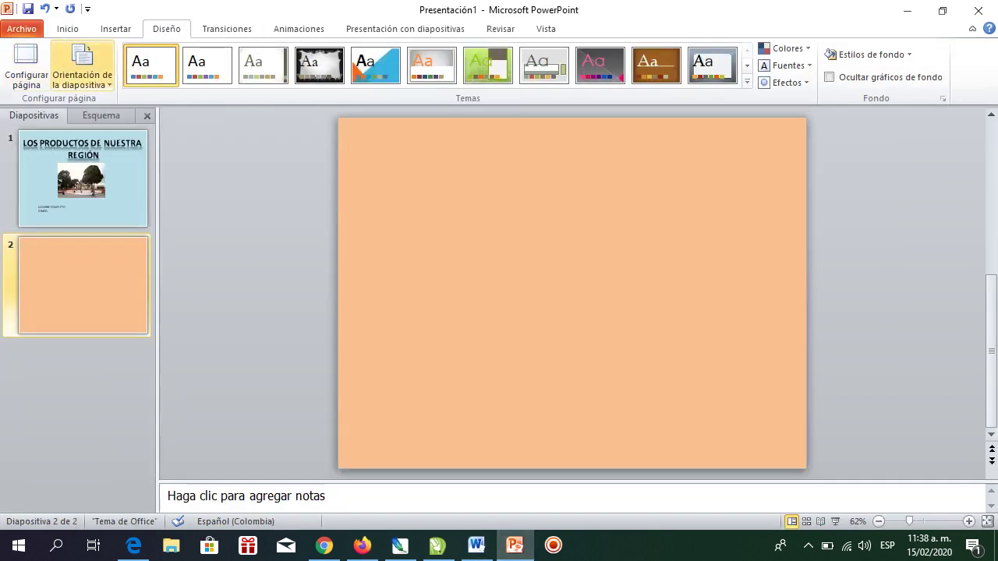
Insert purple-style WordArt reading 'NUESTROS PRODUCTO' and drag it to the top of slide 2
click(115, 28)
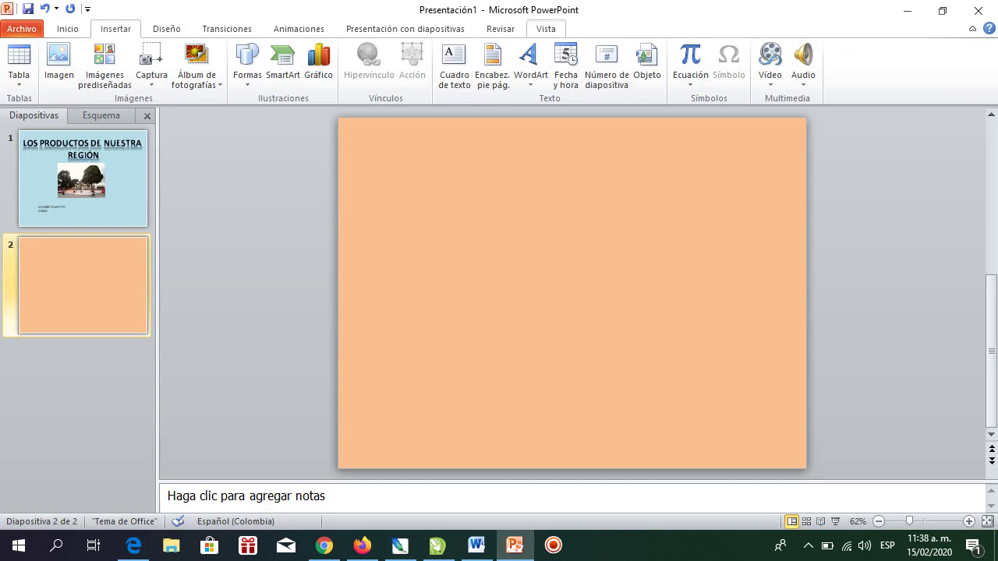
click(531, 62)
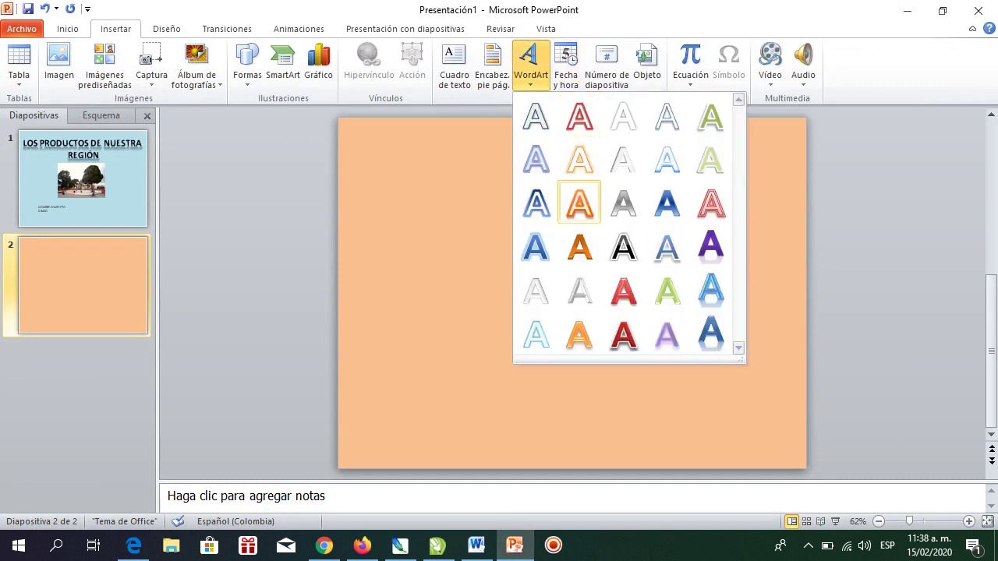
click(710, 246)
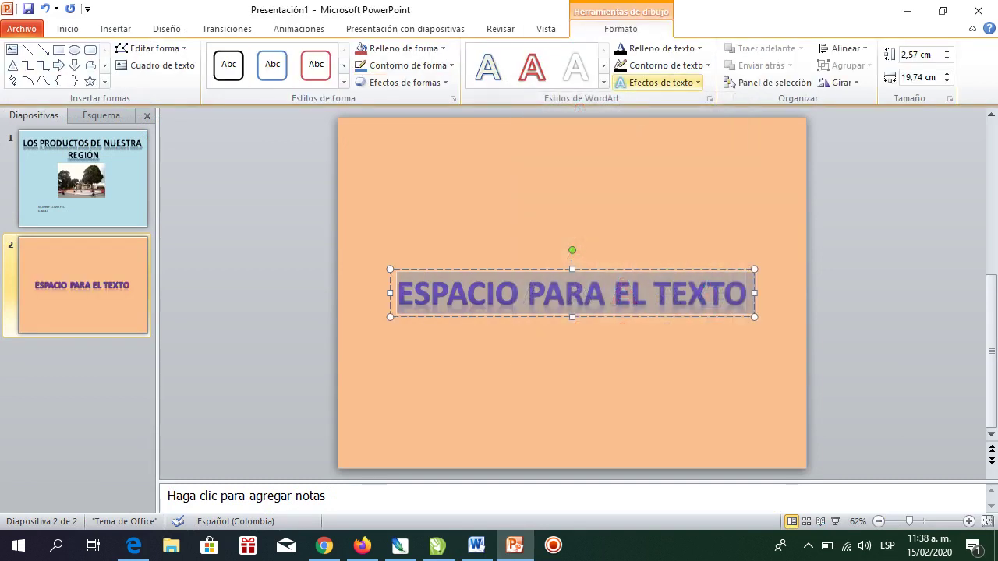
text(NUESTROS P)
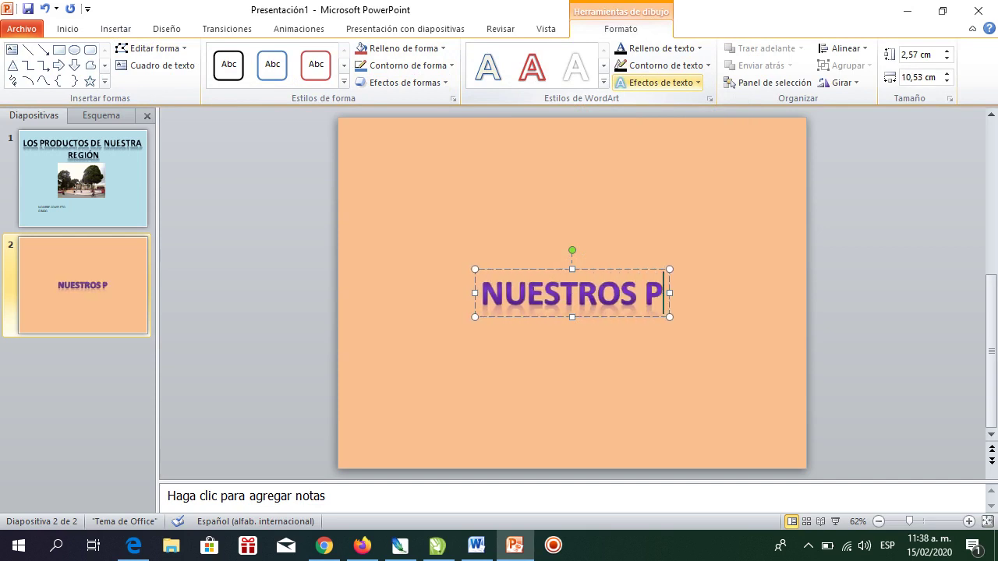
text(RODUCTO)
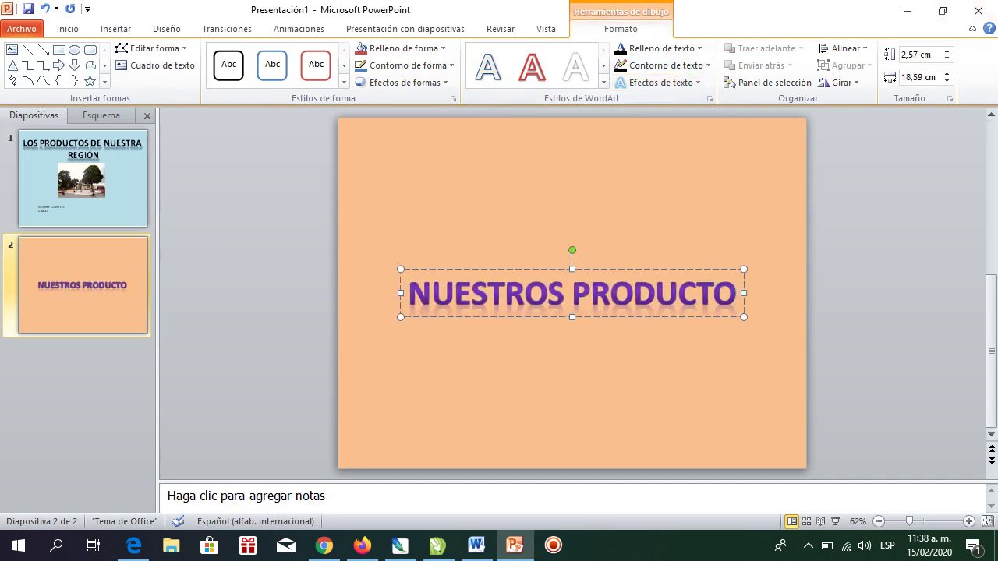
drag(483, 270, 484, 158)
key(Escape)
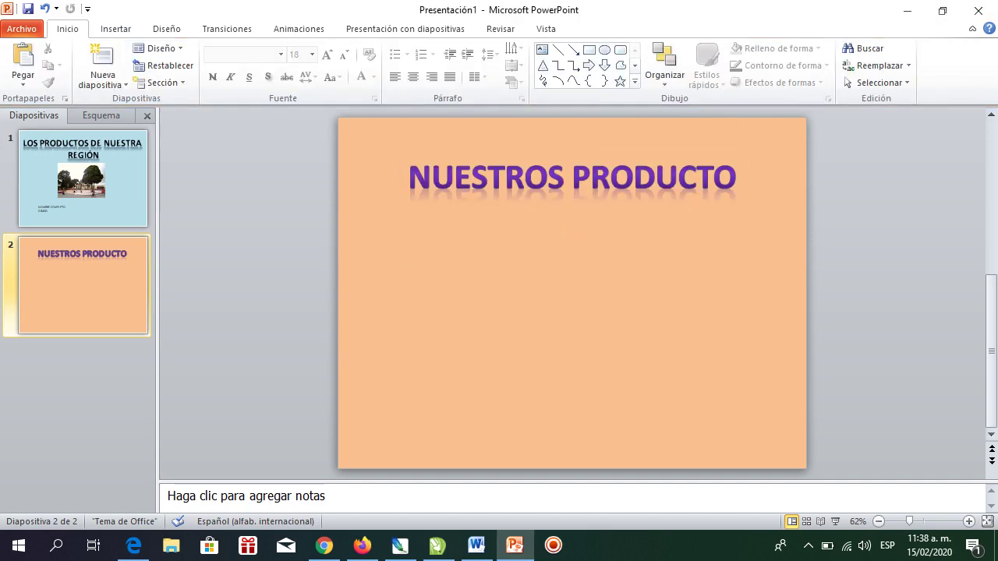
Draw a blank custom action button at the upper left, with no action linked
click(115, 29)
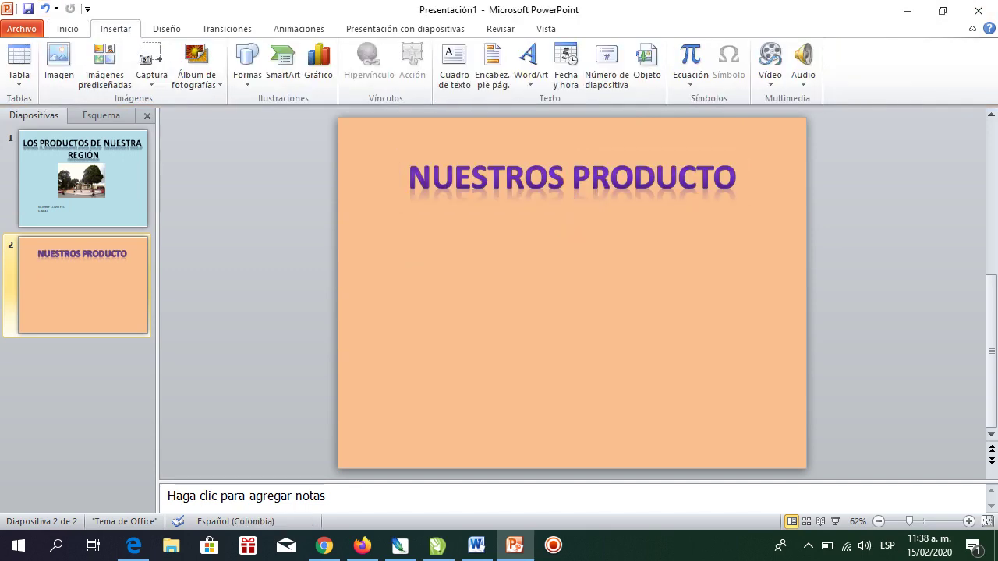
click(247, 66)
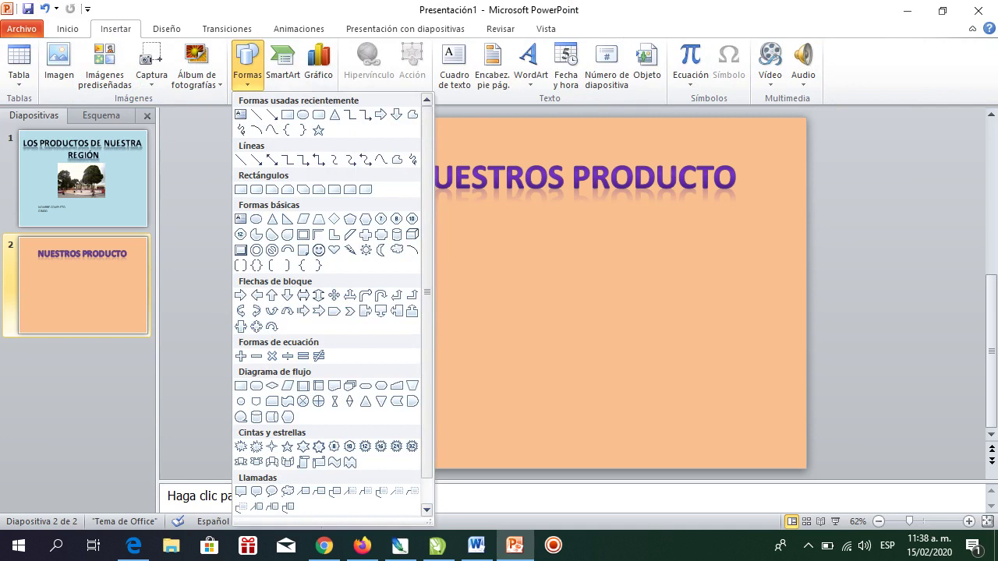
scroll(272, 479, down, 1)
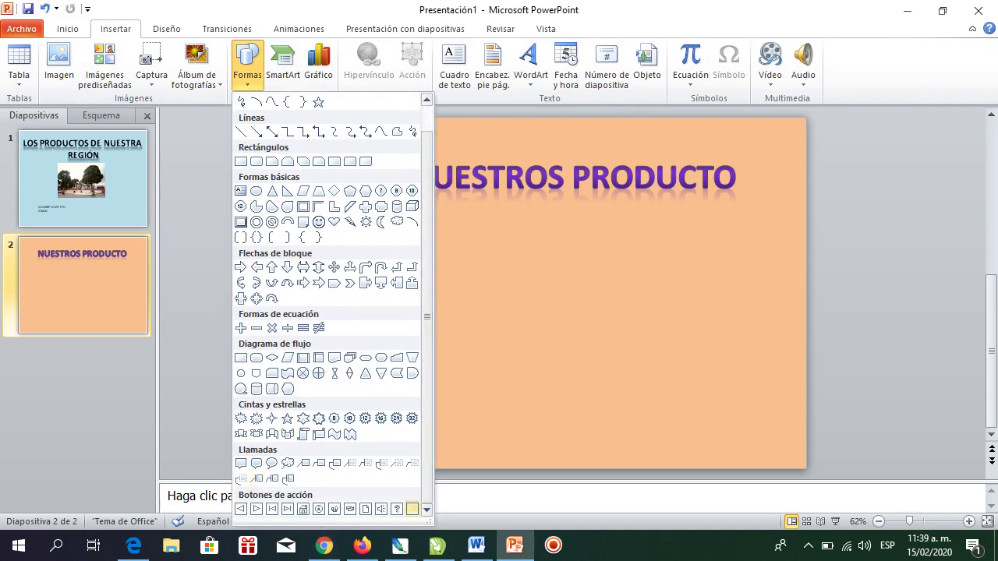
click(412, 509)
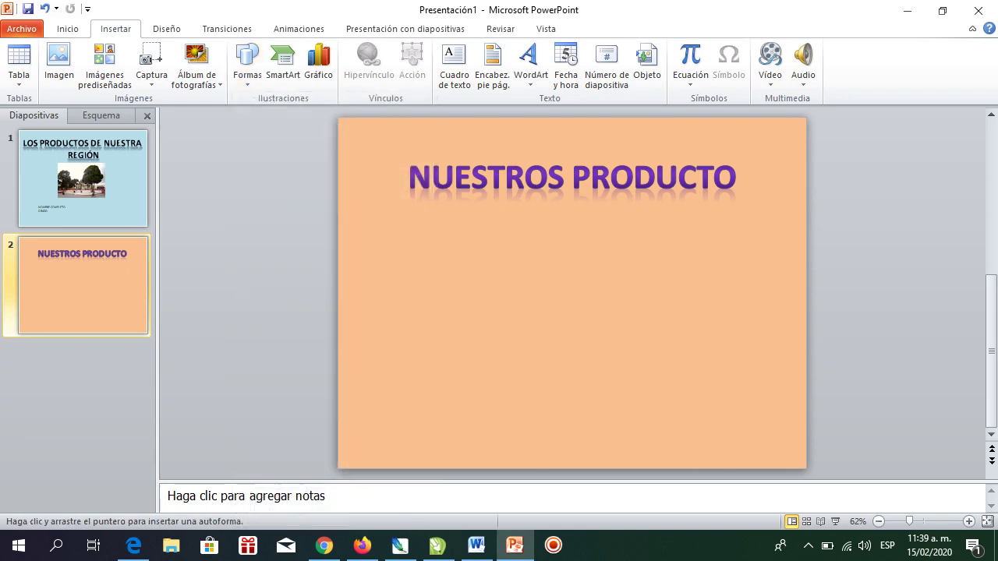
drag(380, 241, 460, 278)
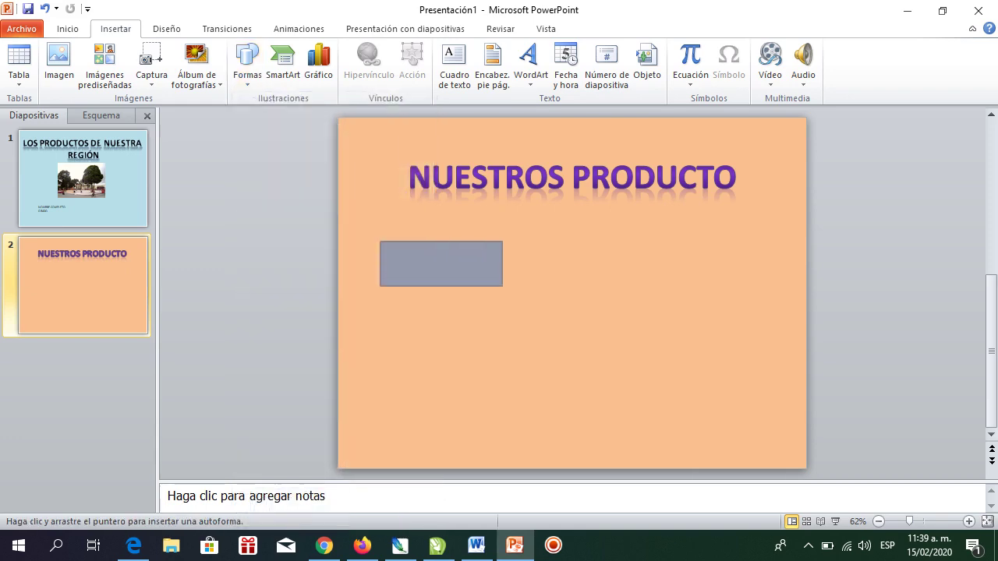
drag(484, 282, 504, 285)
key(Return)
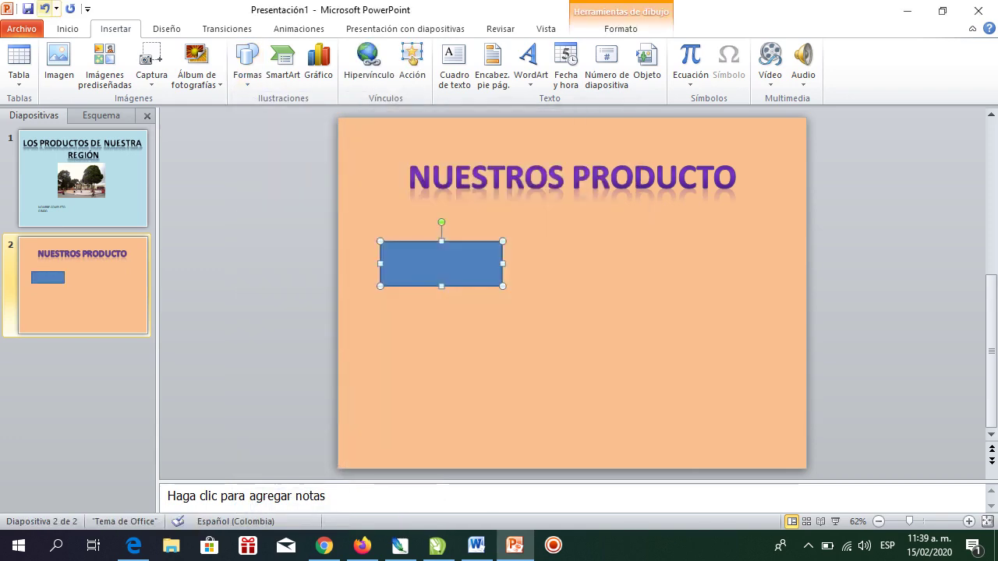
Draw a second action button at upper right and paste copies for the lower row
click(247, 62)
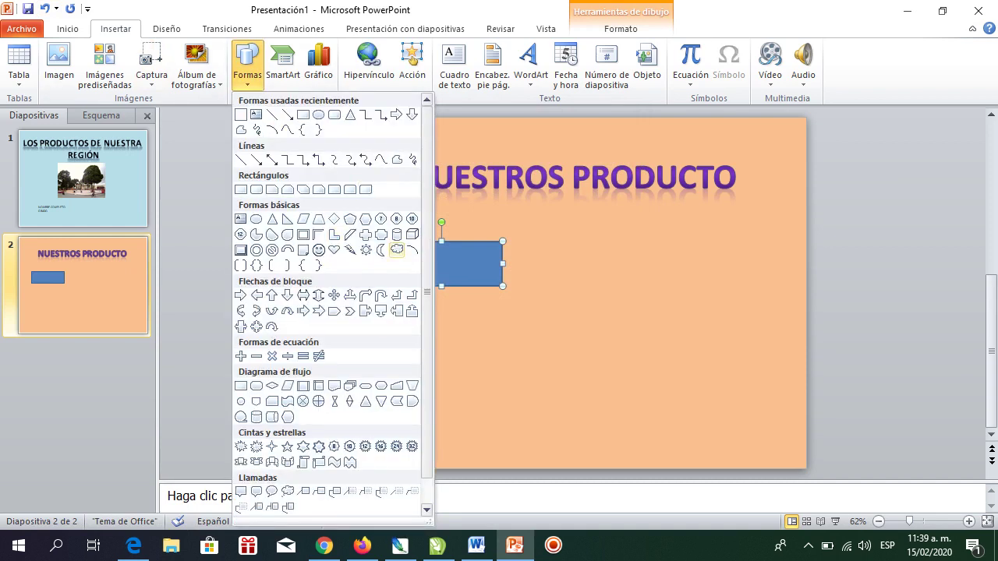
scroll(426, 312, down, 1)
click(412, 509)
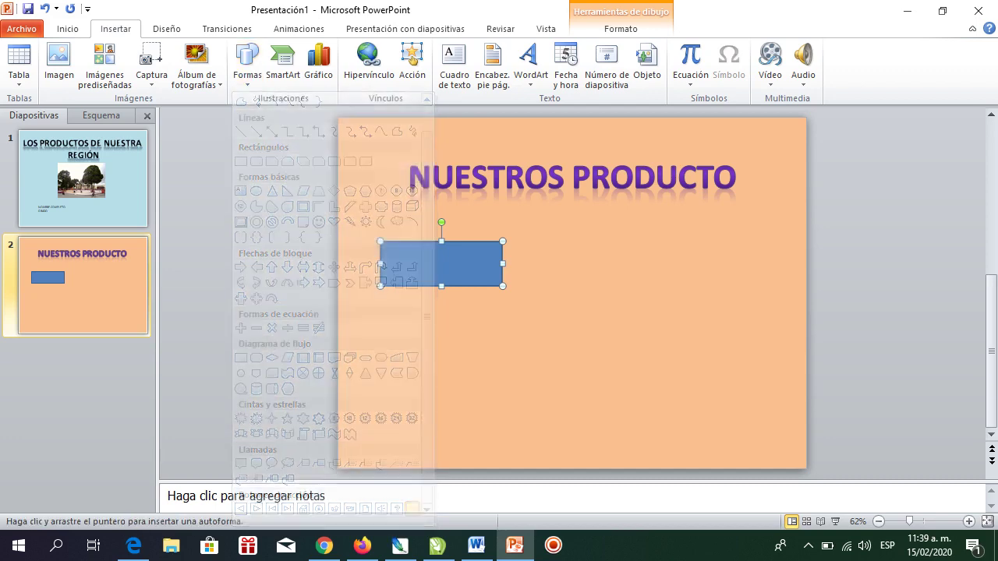
drag(598, 241, 724, 286)
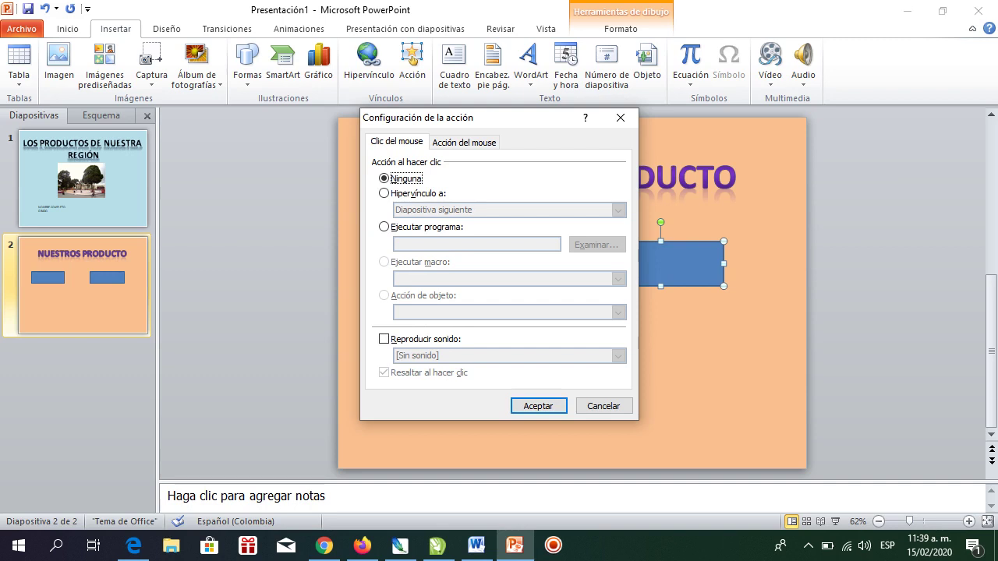
key(Return)
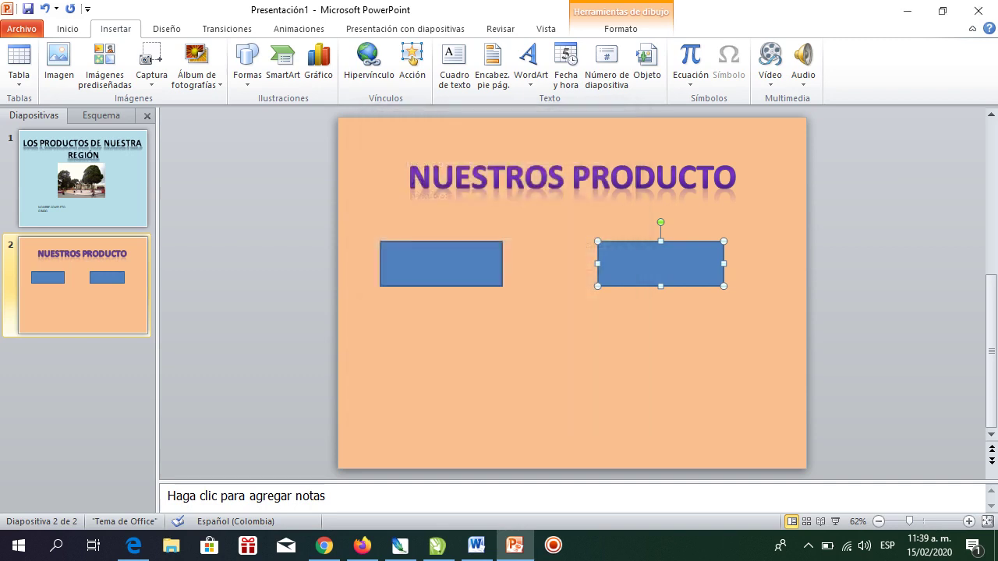
key(ctrl+v)
mouse_move(669, 271)
mouse_down()
mouse_move(442, 370)
mouse_move(661, 370)
mouse_up()
key(ctrl+v)
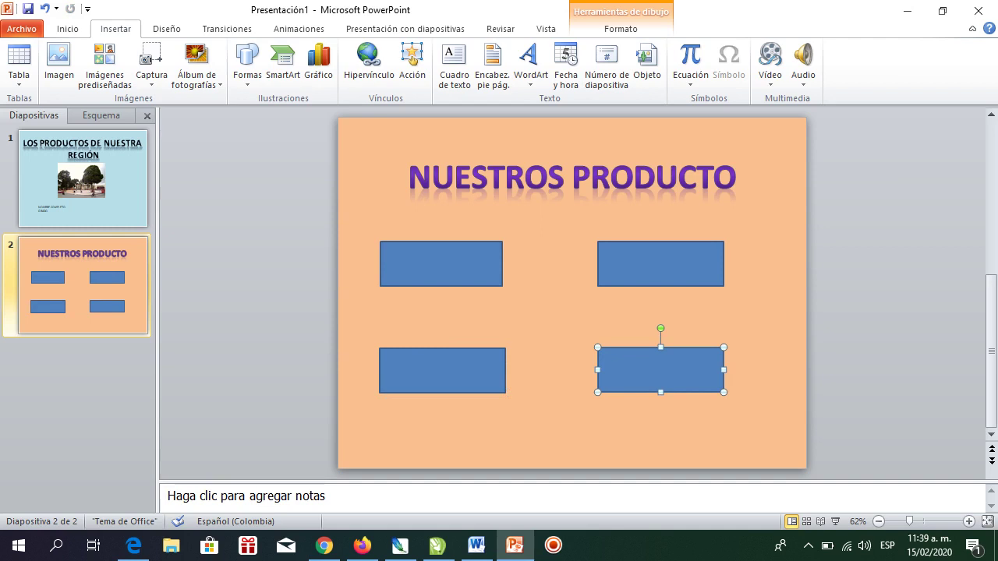
click(442, 264)
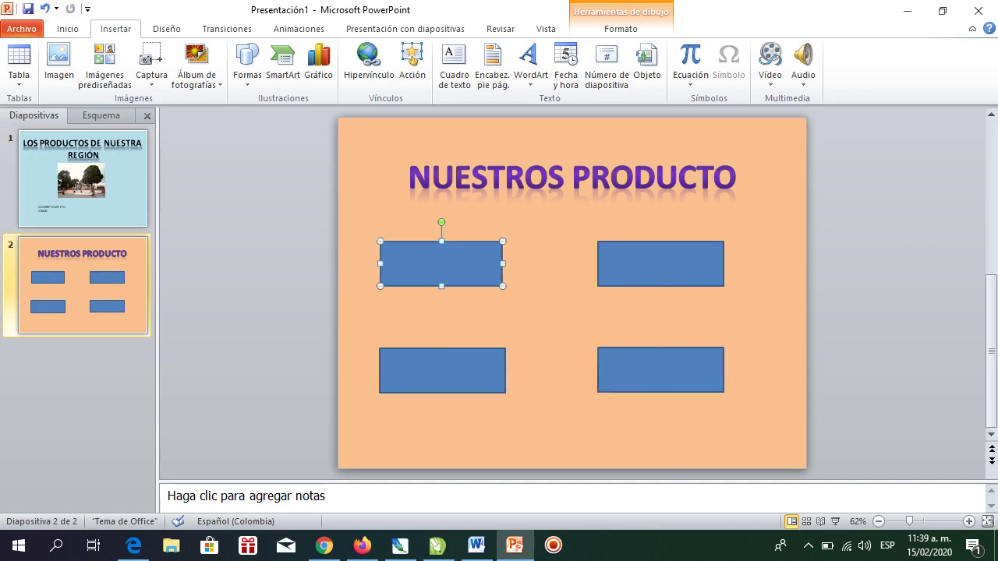
Type PAPA on the top-left button and ZANAHORIA on the top-right button
text(PAPA)
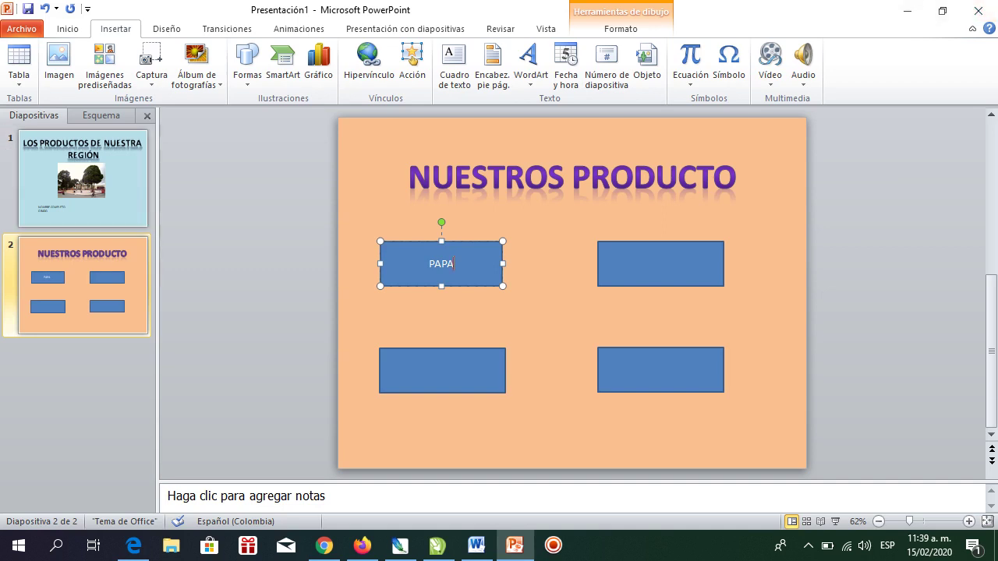
click(660, 264)
text(Z)
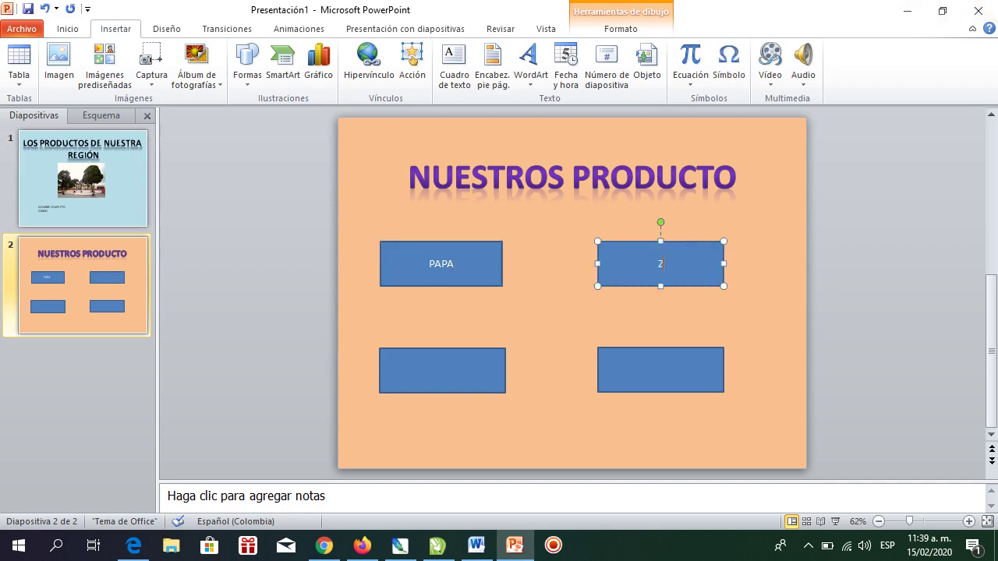
text(ANAHORIA)
key(Escape)
key(Escape)
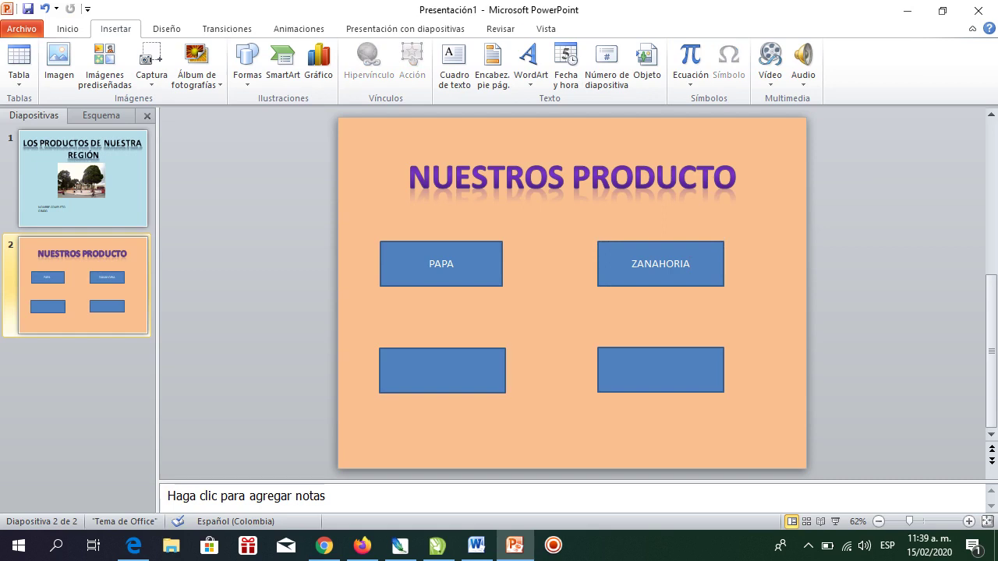
click(441, 263)
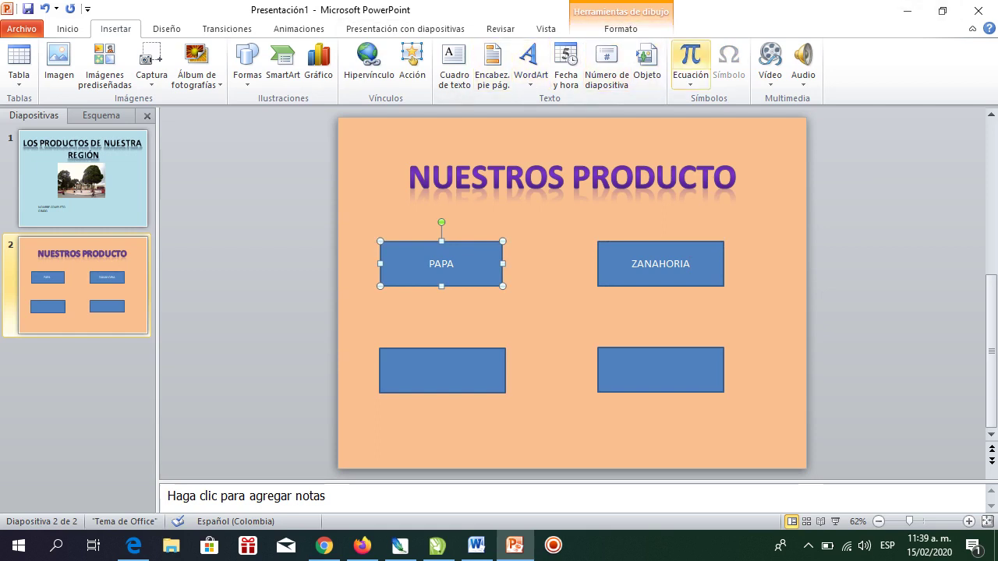
key(Escape)
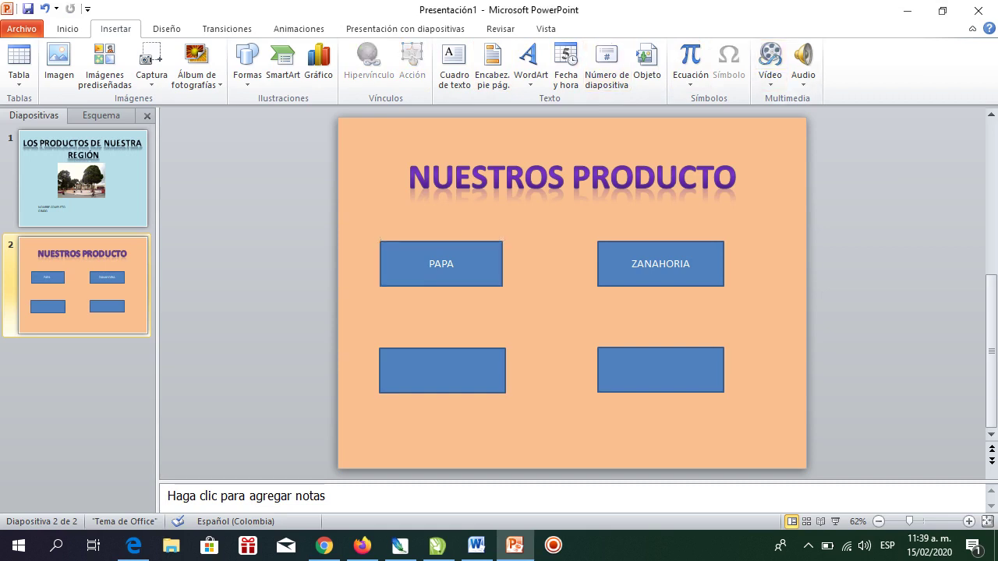
Fill the PAPA button with dark red
click(441, 264)
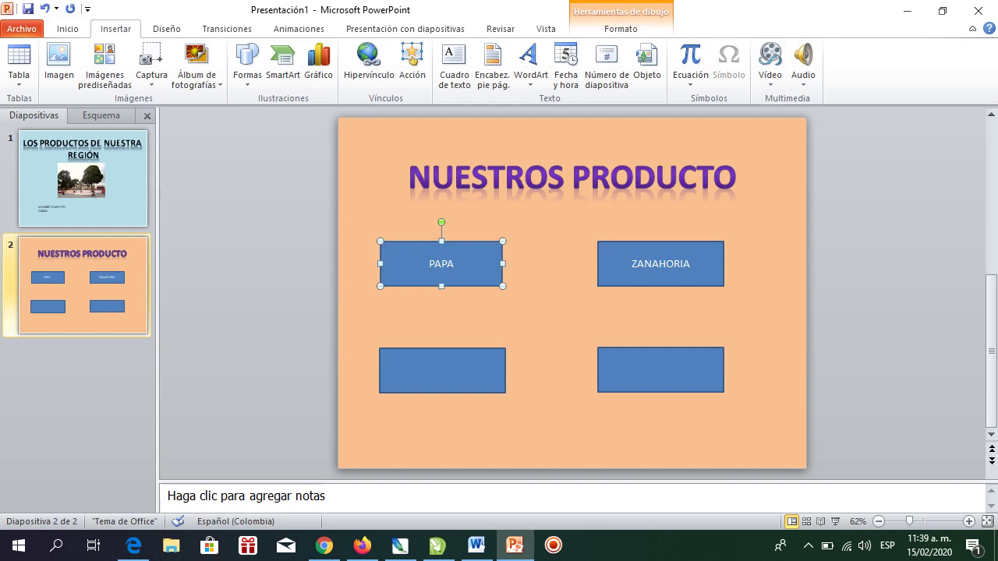
click(620, 28)
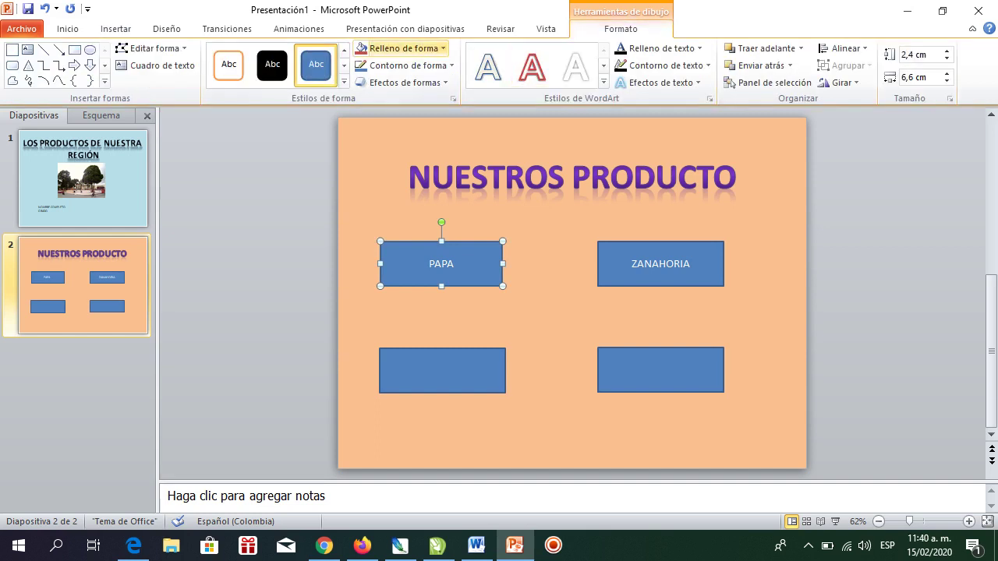
click(401, 49)
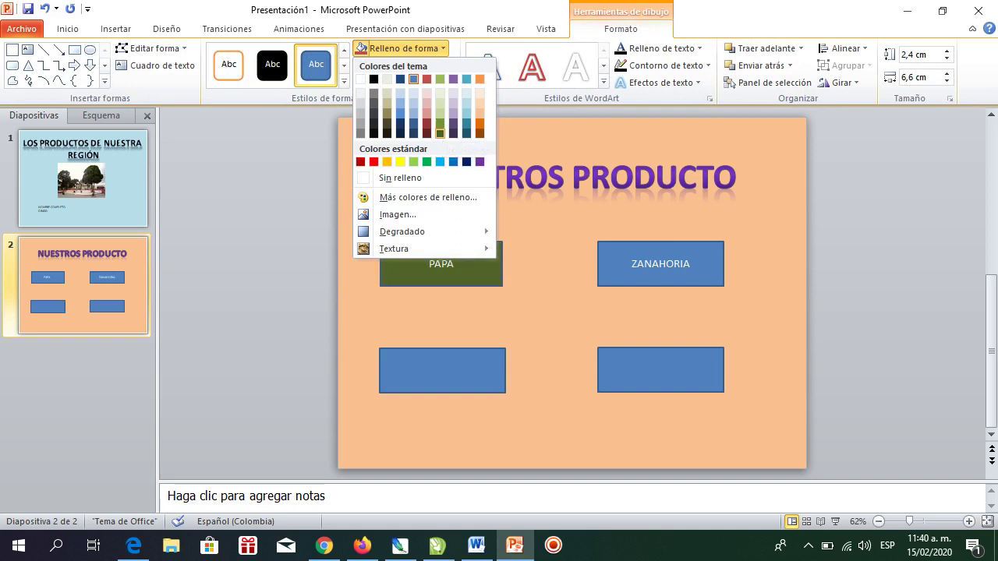
click(427, 134)
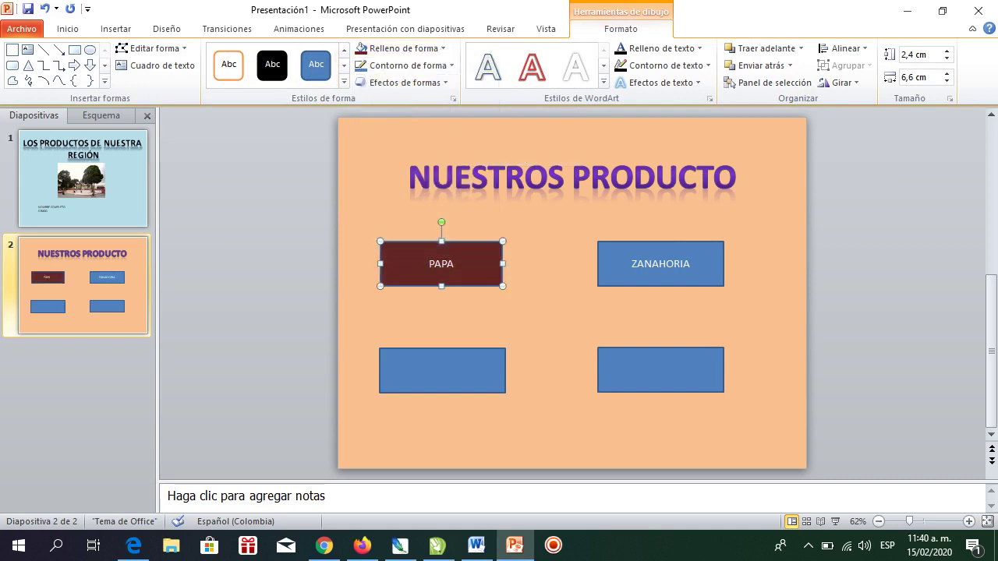
Set the PAPA label to Arial Black, size 40
click(67, 28)
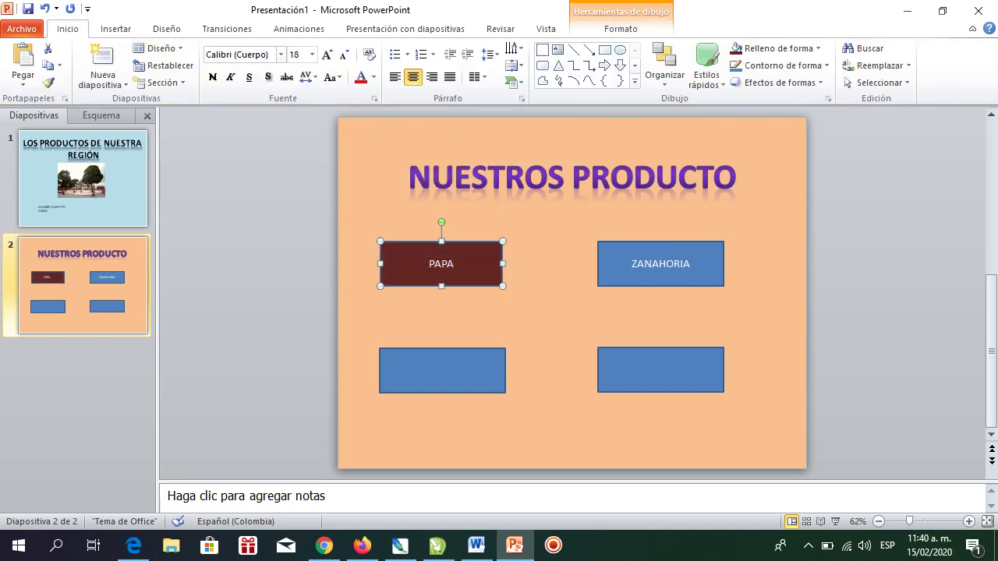
click(281, 55)
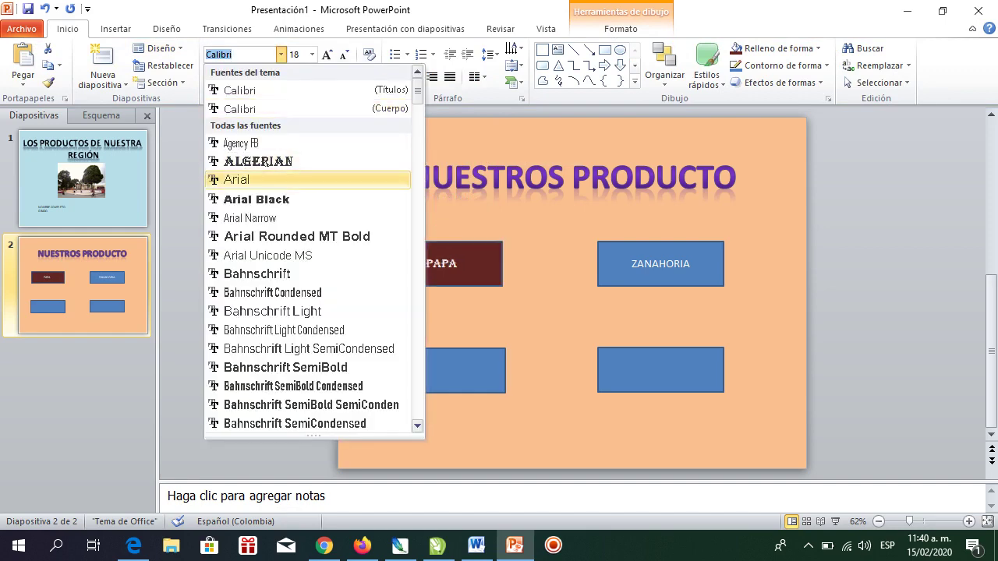
click(257, 199)
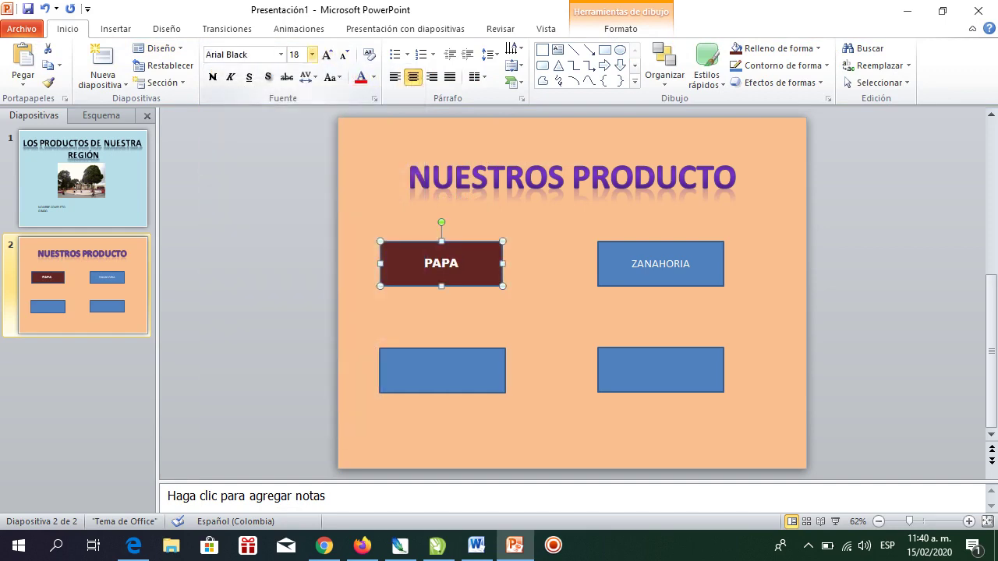
click(312, 55)
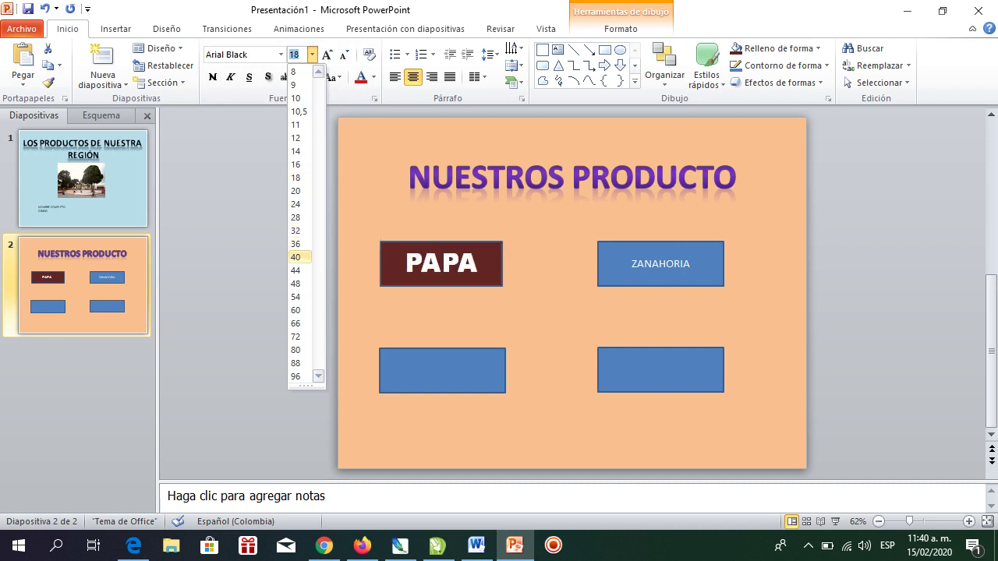
click(299, 257)
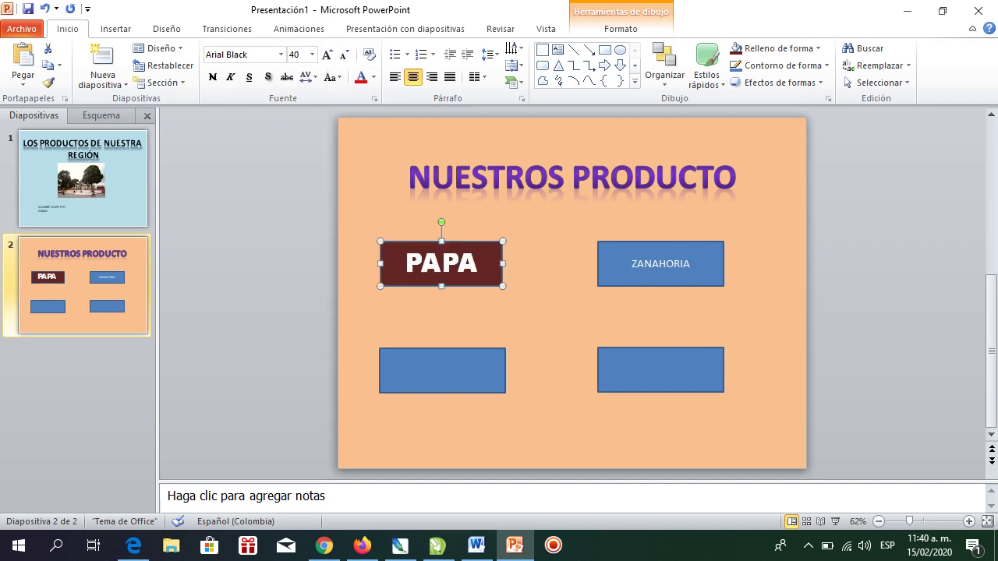
Fill the ZANAHORIA button dark orange-brown
click(661, 264)
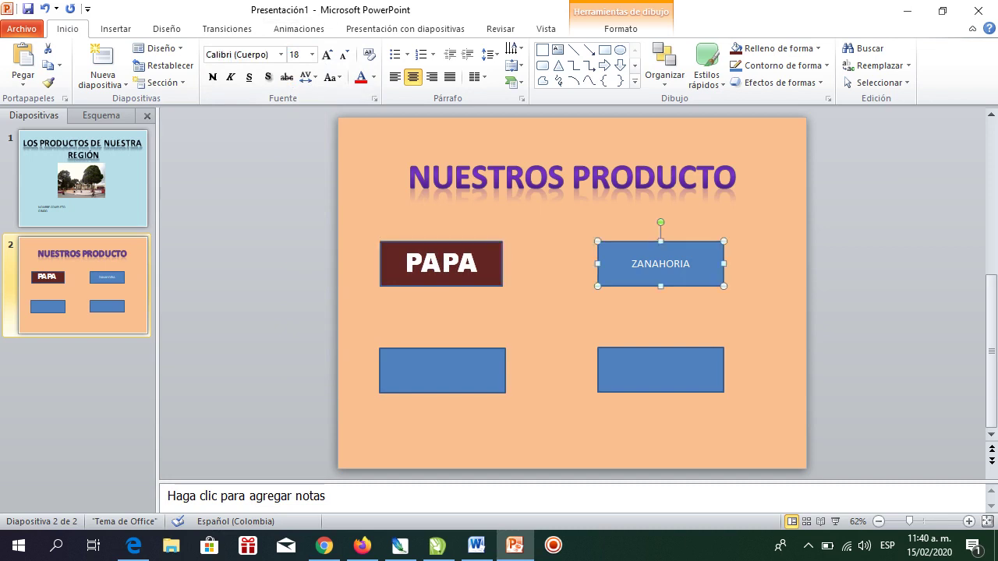
click(620, 29)
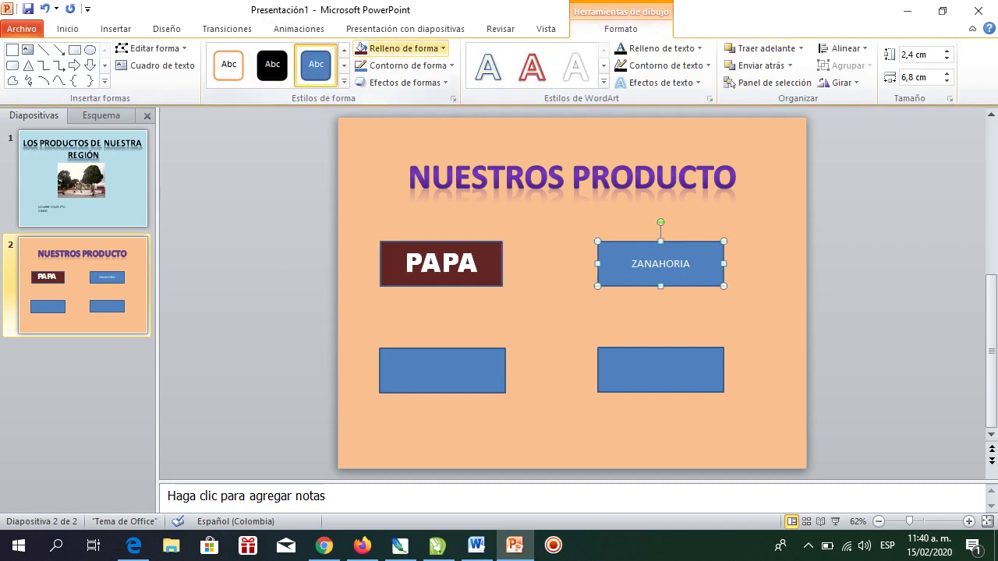
click(399, 47)
click(479, 133)
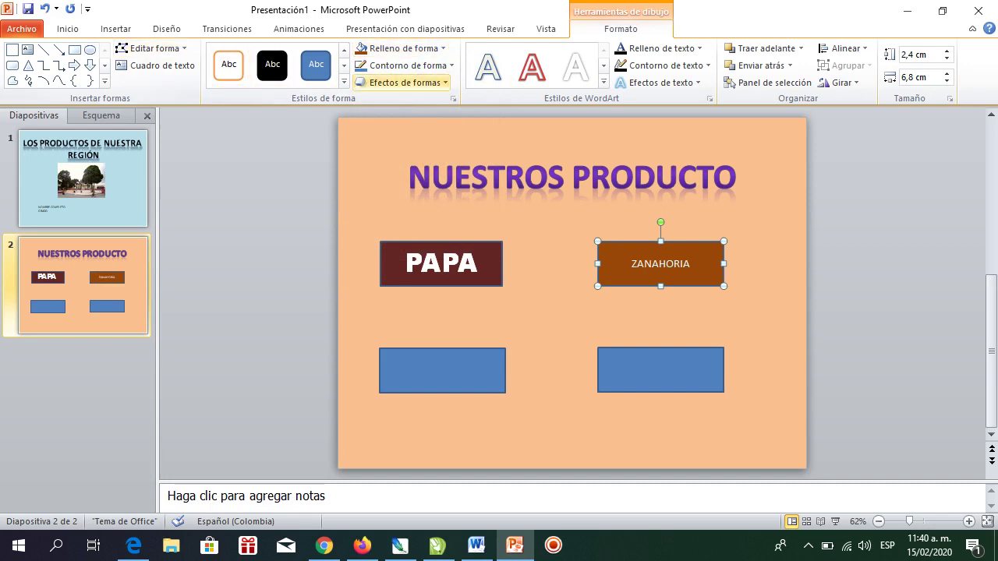
Set ZANAHORIA to Arial Black size 36 and widen its box so the word fits
click(68, 29)
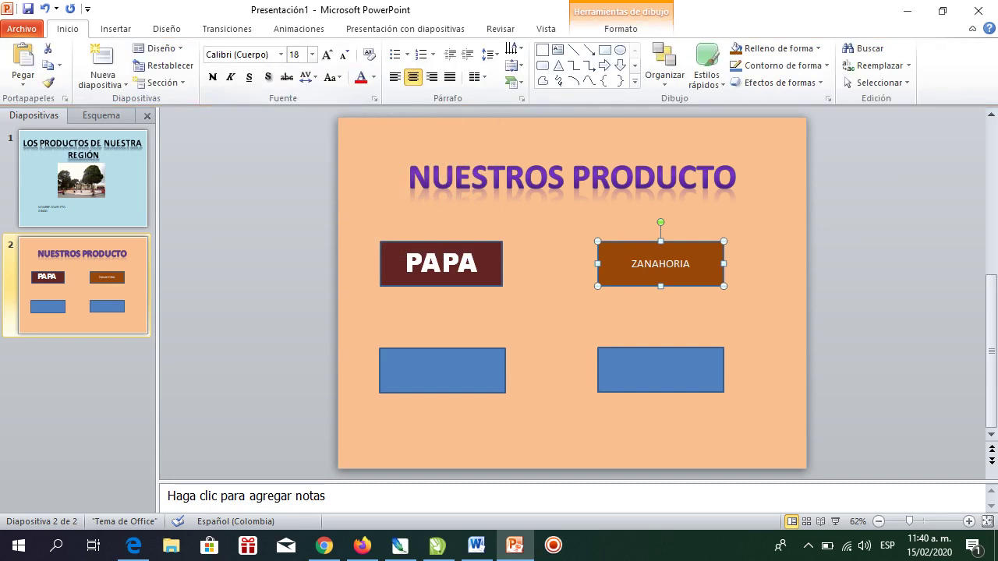
click(312, 54)
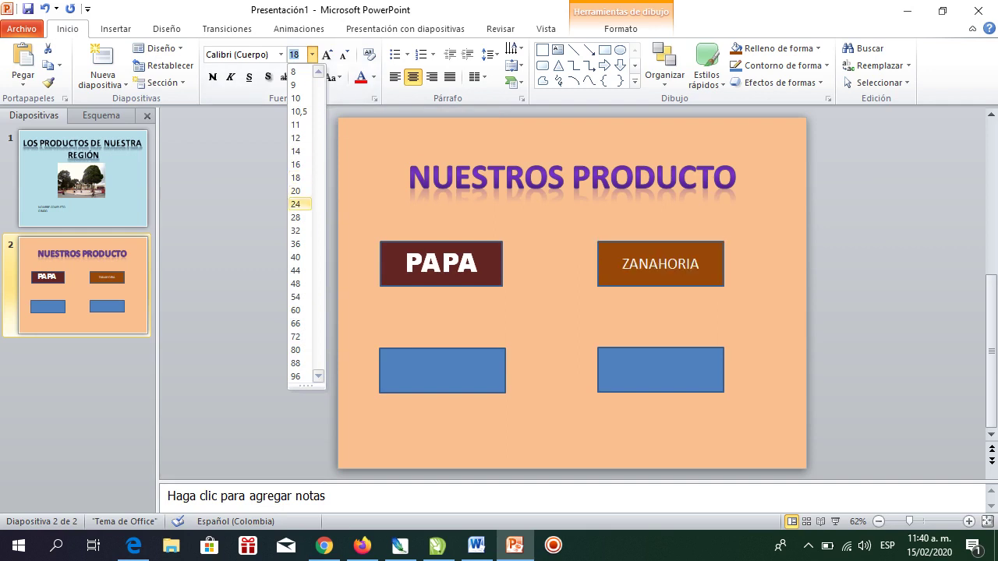
click(295, 244)
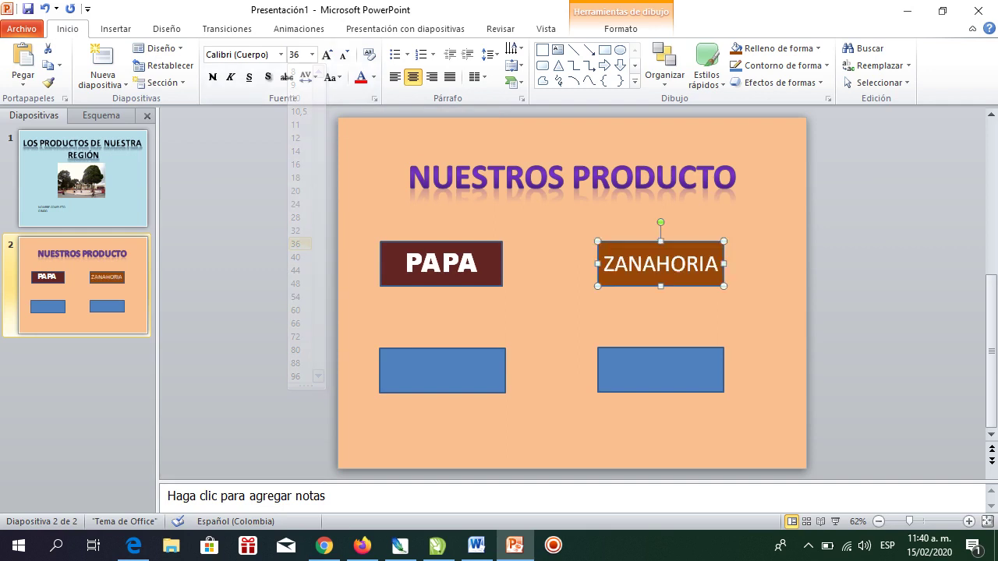
click(280, 54)
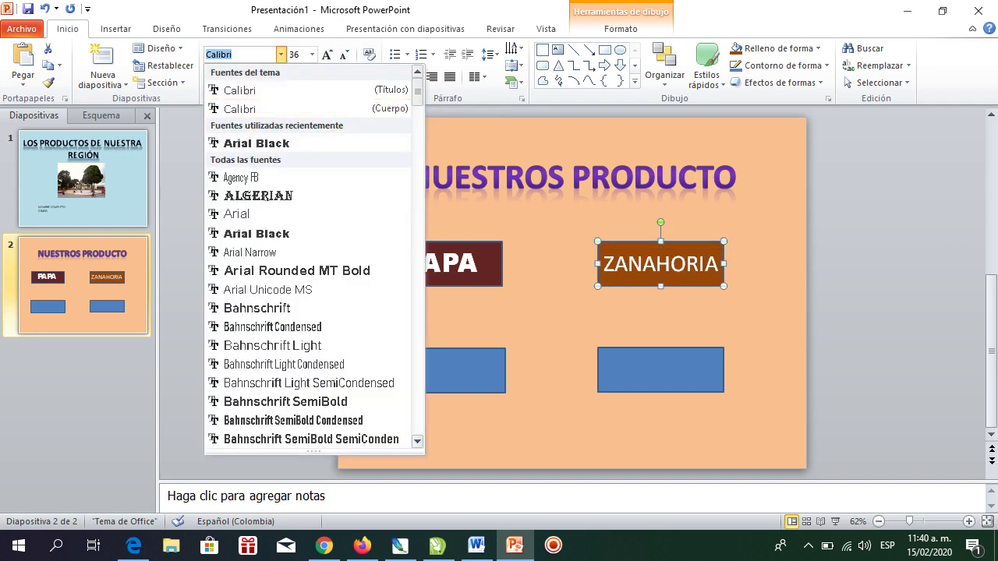
click(257, 234)
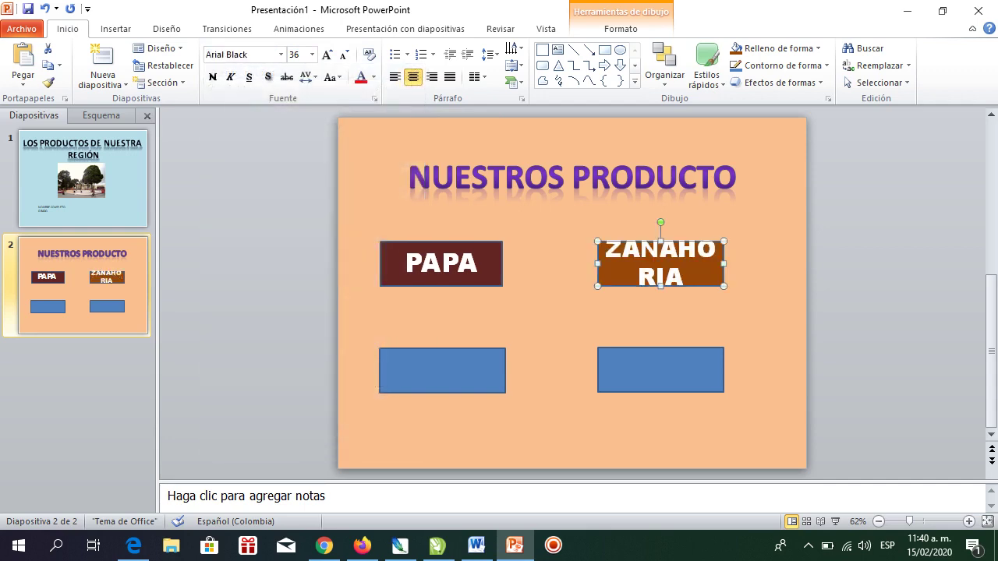
drag(724, 264, 769, 264)
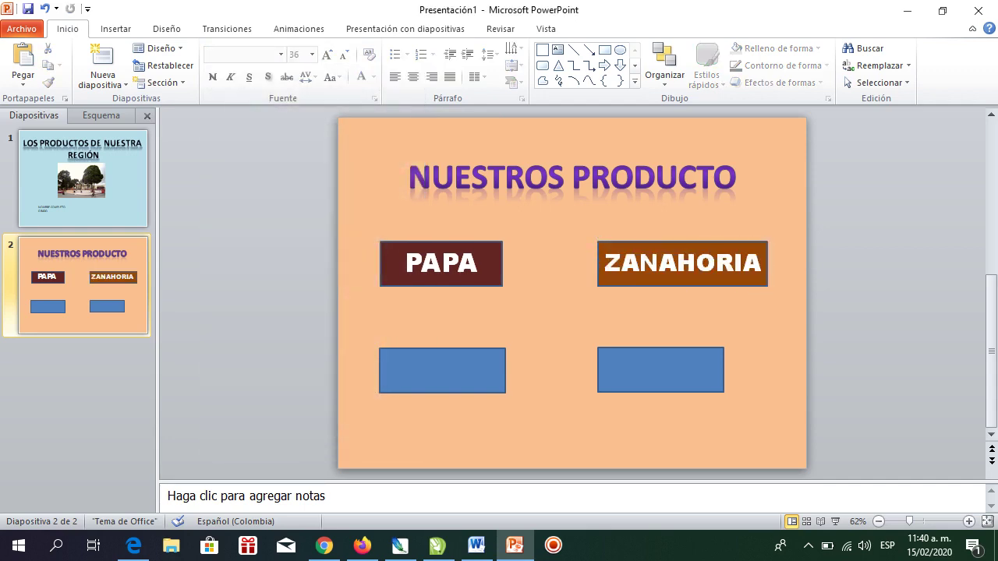
drag(686, 265, 665, 265)
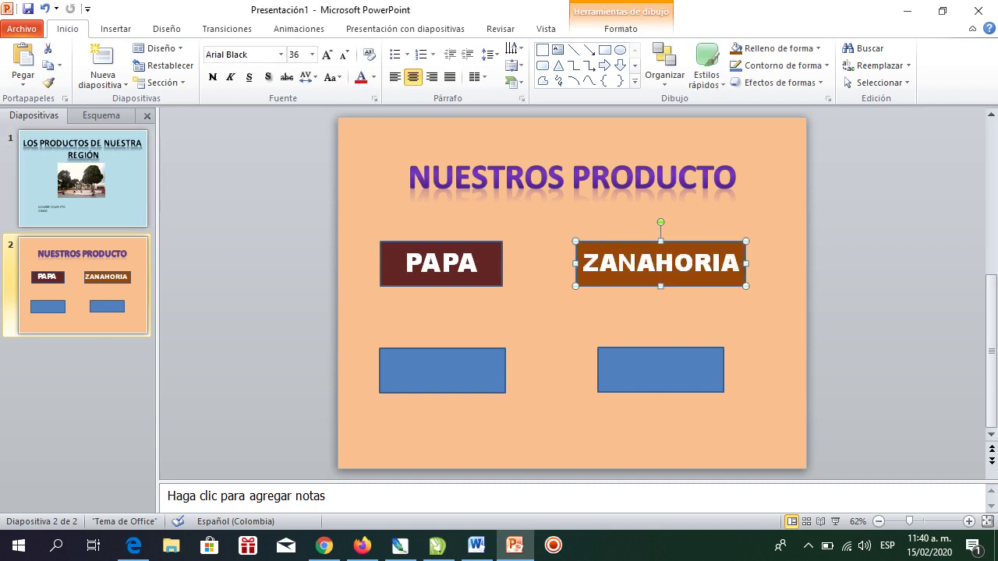
Widen the PAPA button to match and shift it slightly left
click(441, 264)
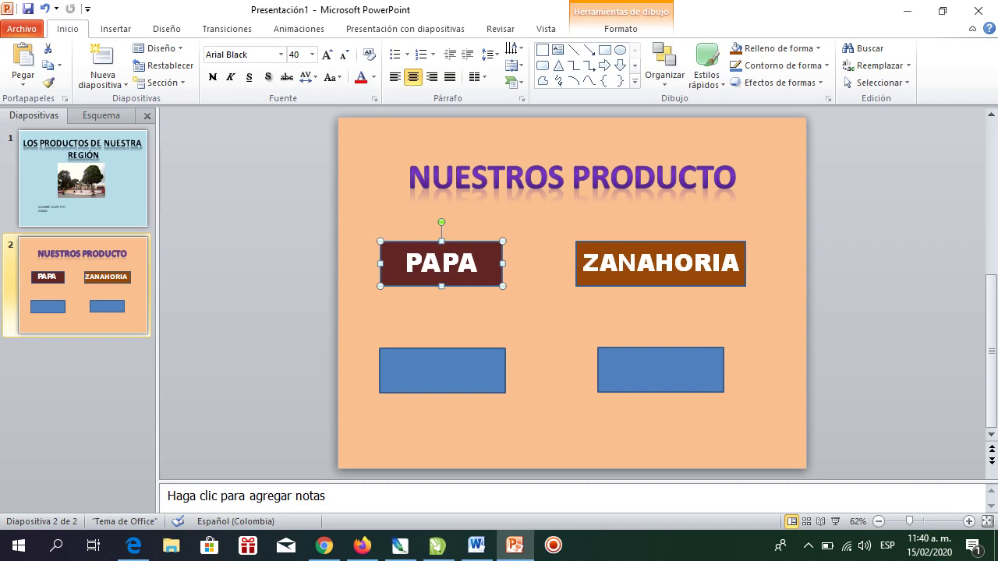
key(Escape)
click(468, 264)
drag(502, 264, 544, 264)
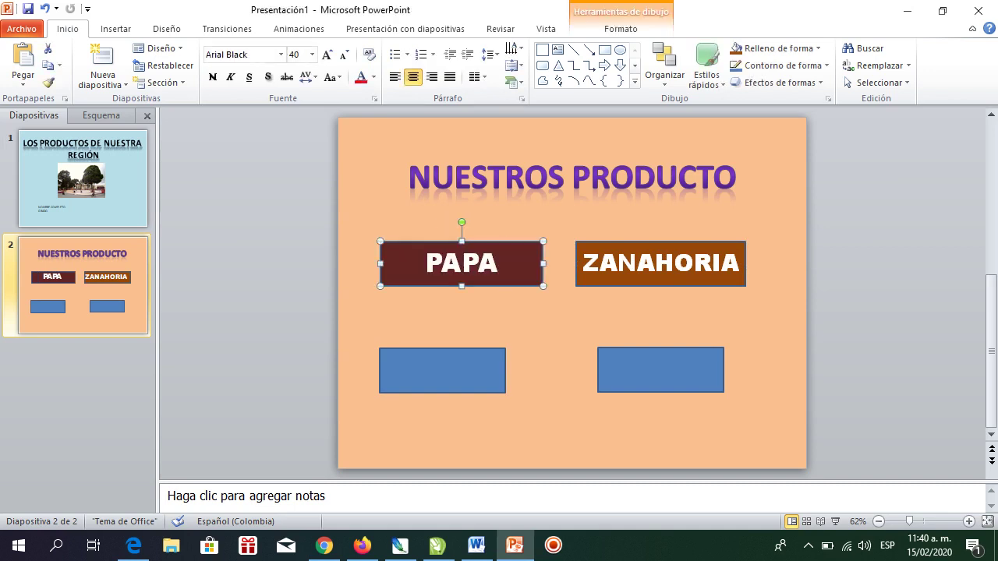
drag(462, 263, 443, 263)
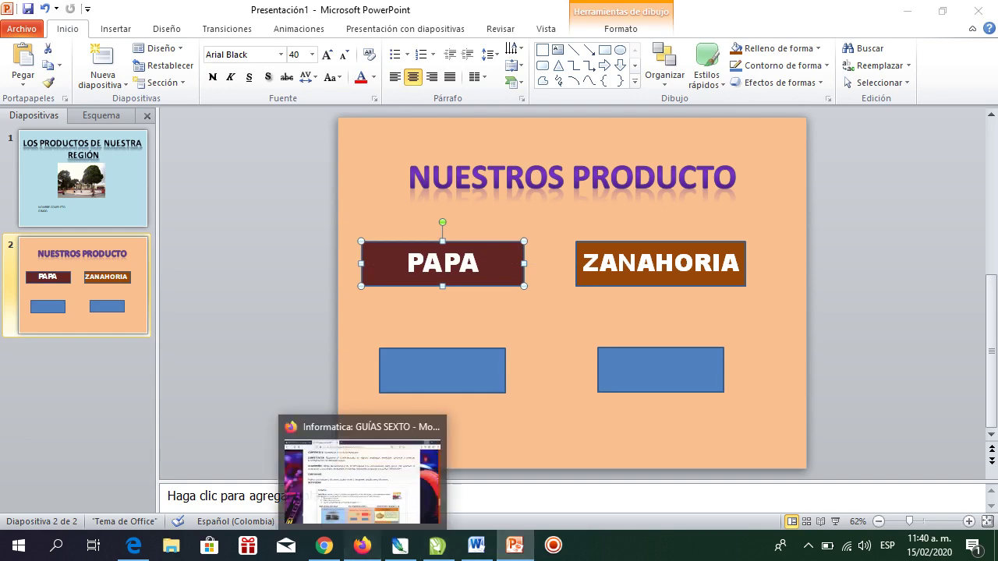
Search Google in a new Firefox tab for 'DIBUJO DE PAPA ALIMENTO'
click(362, 546)
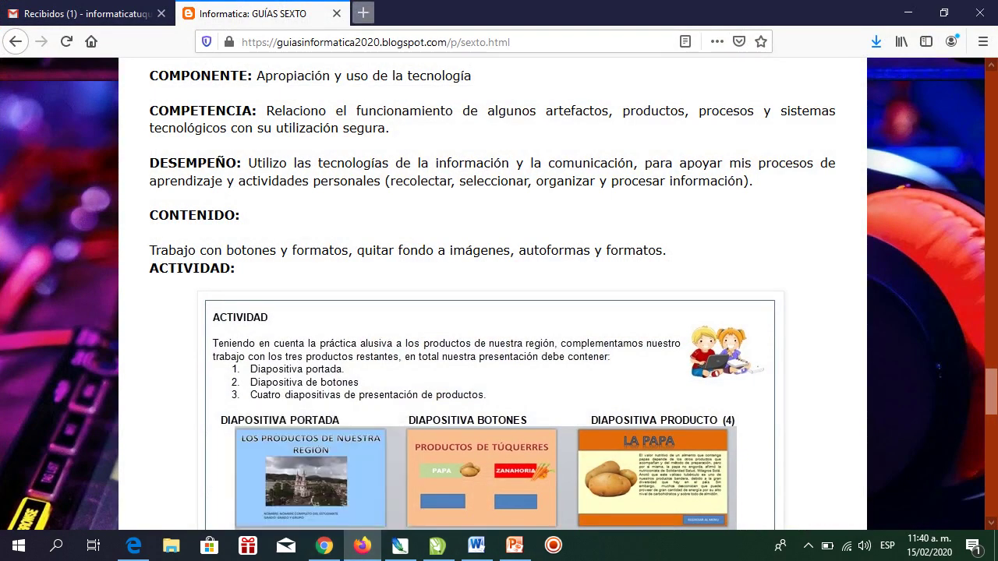
click(364, 13)
text(DI)
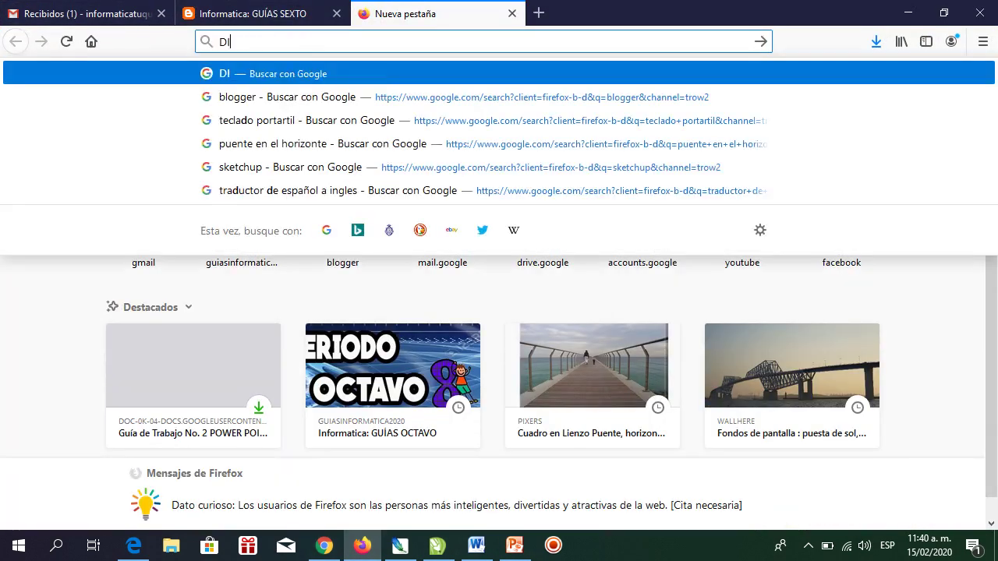
text(BUJO DE P)
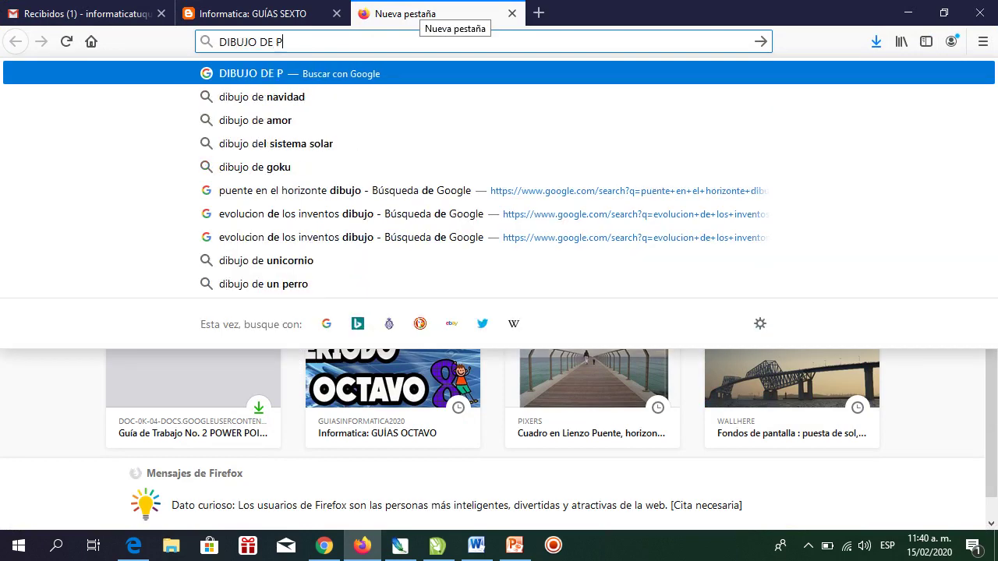
text(APA ALIMENT)
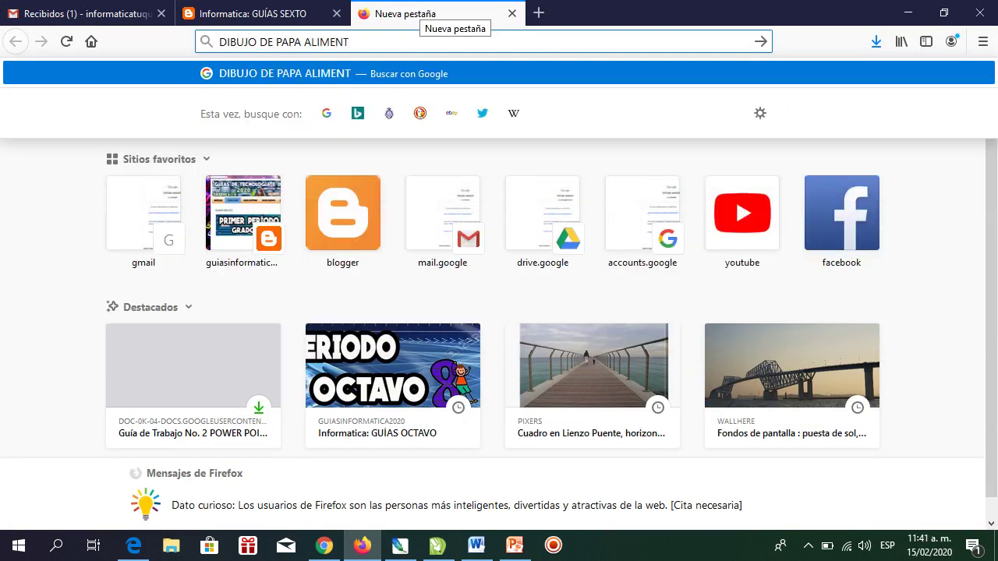
text(O)
key(Return)
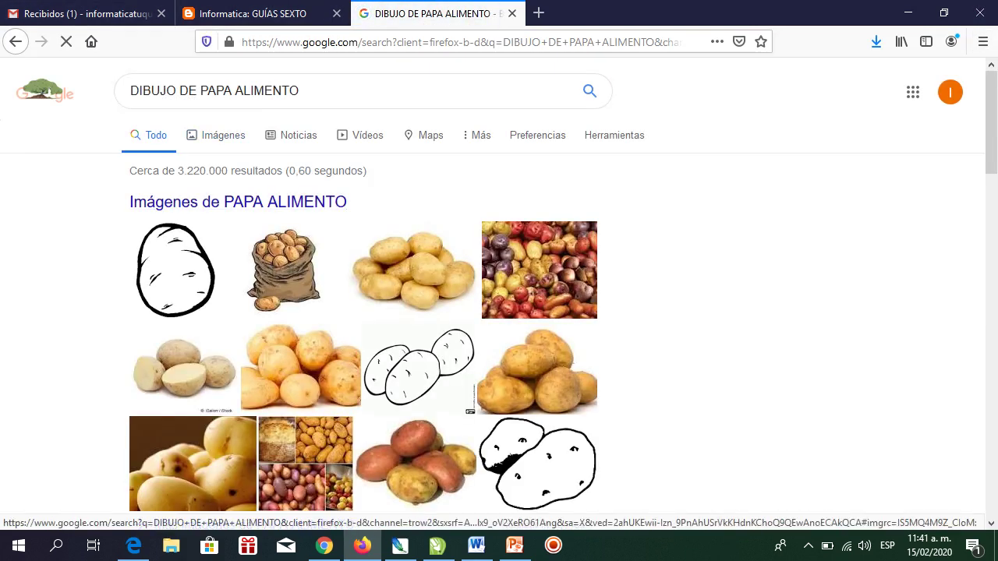
In the Images results, copy the photo of halved potatoes with Copiar imagen
scroll(499, 291, down, 3)
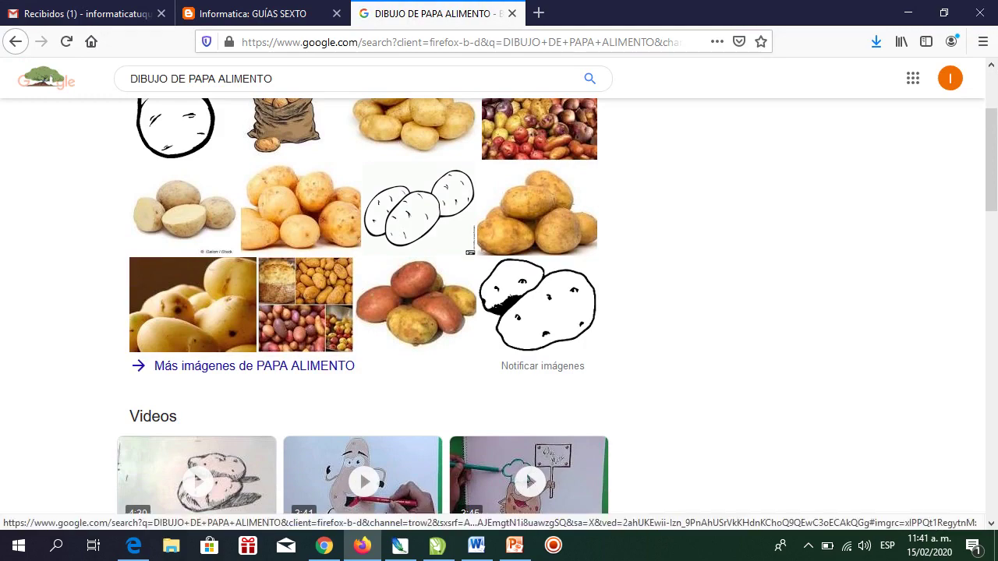
scroll(500, 312, down, 4)
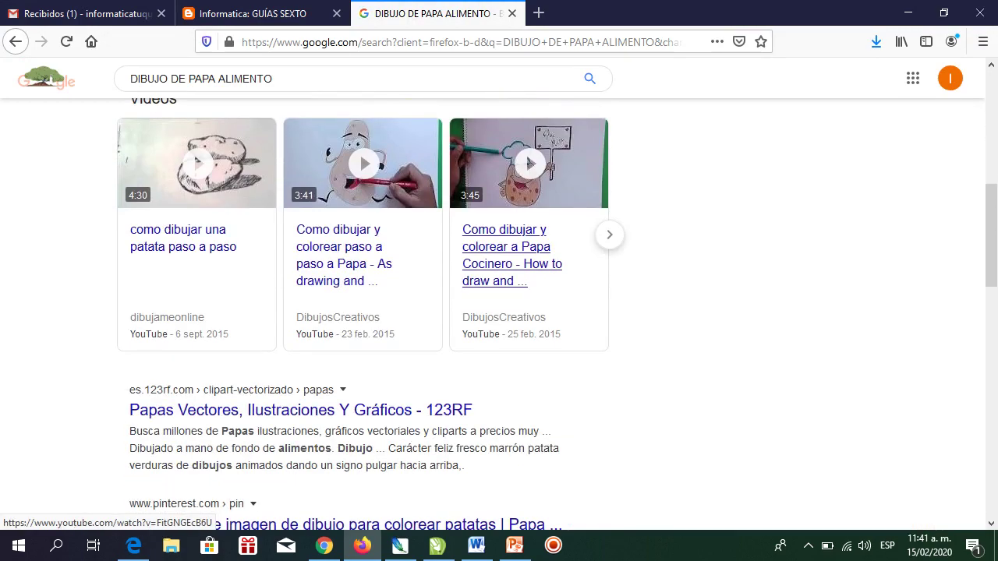
scroll(499, 312, up, 3)
scroll(499, 312, up, 3)
click(255, 524)
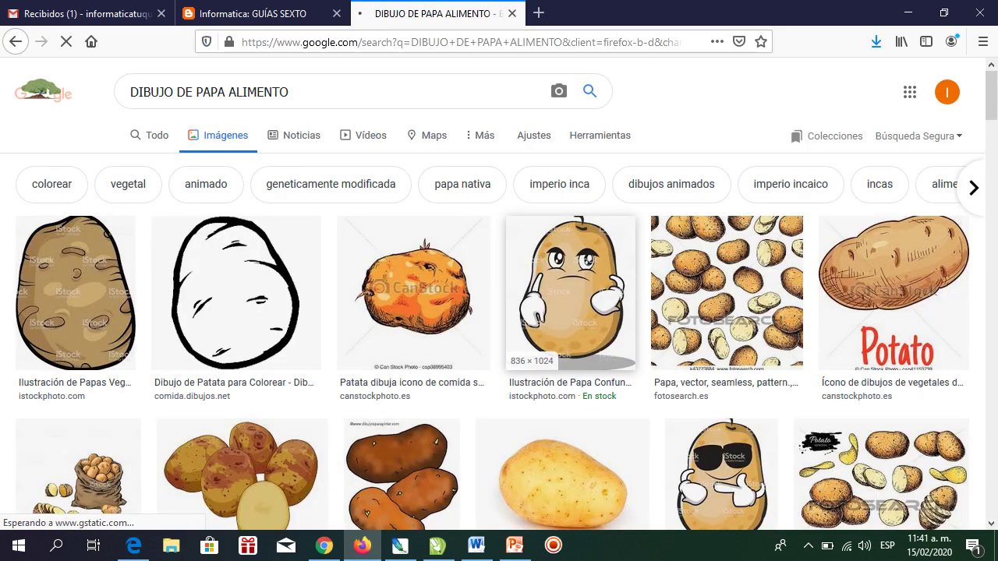
scroll(507, 366, down, 3)
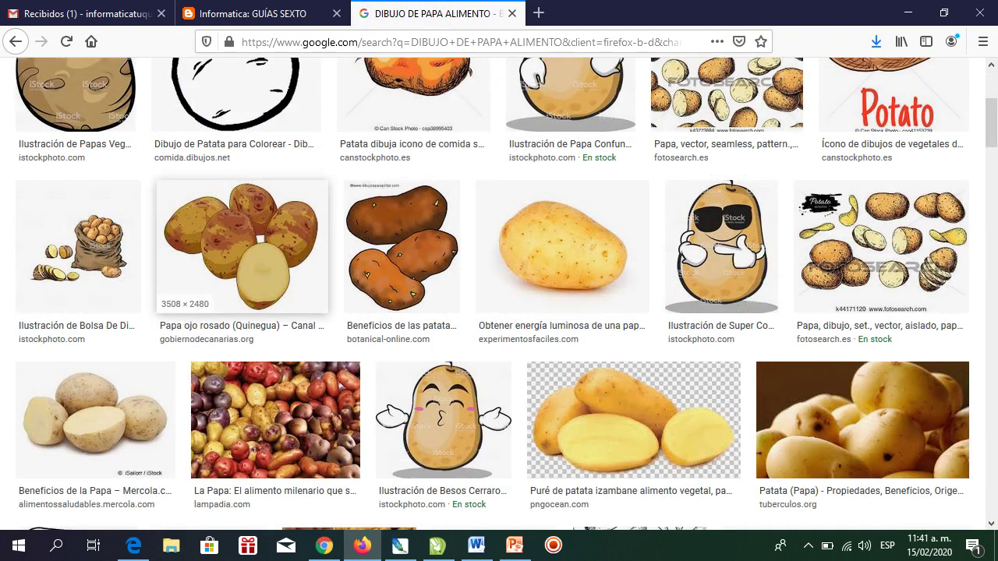
scroll(577, 257, down, 2)
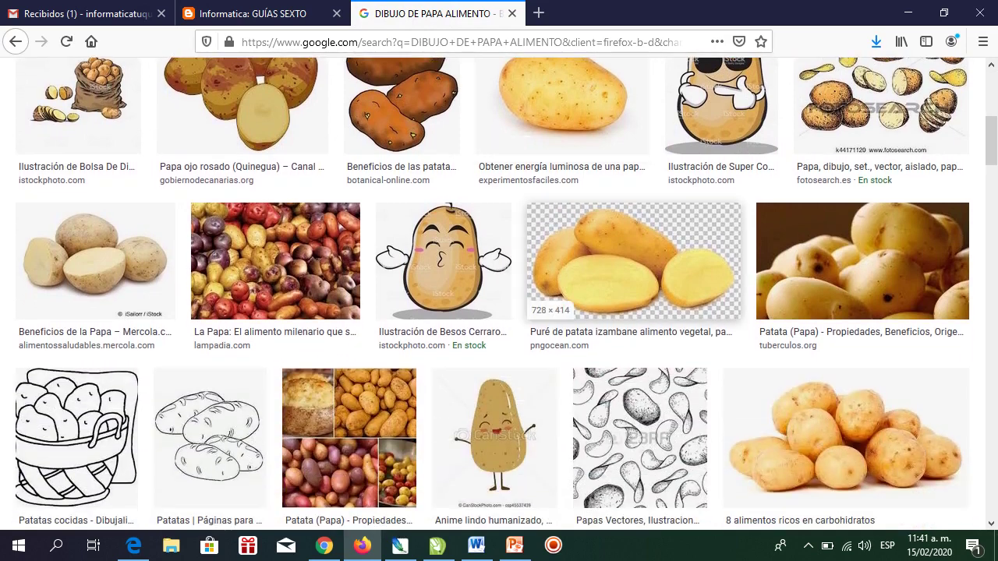
click(93, 262)
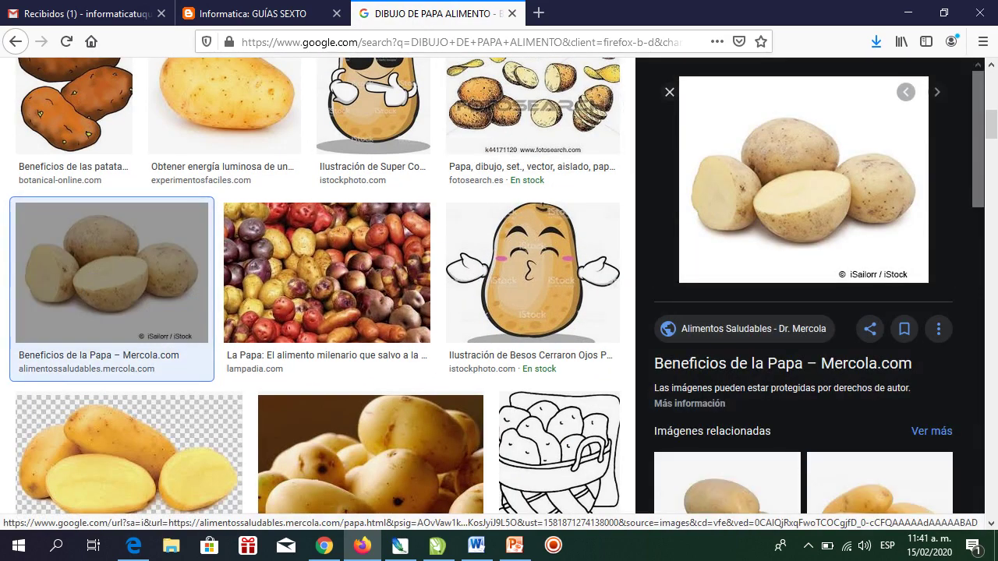
right_click(761, 156)
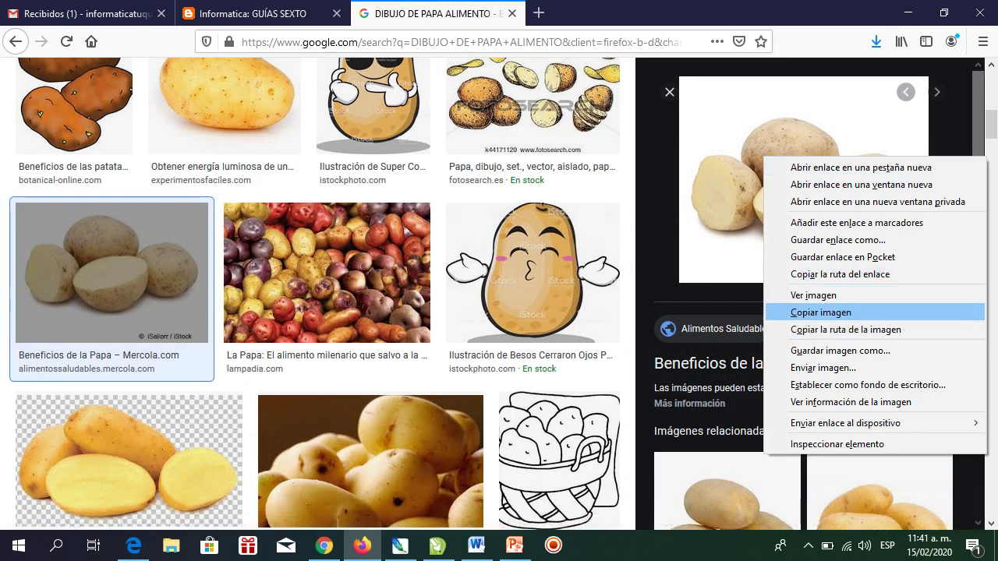
click(791, 312)
click(515, 545)
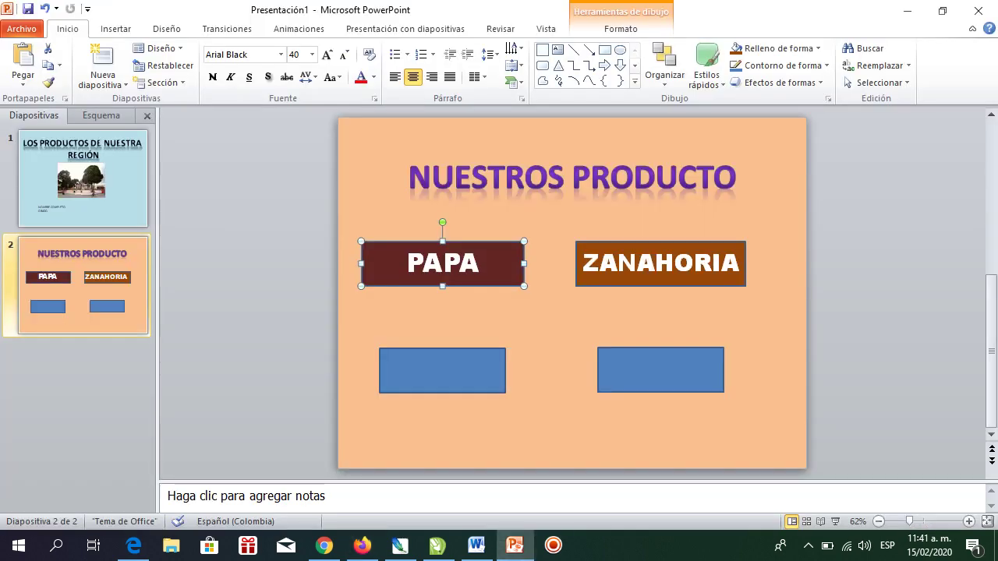
Paste the halved potatoes photo onto slide 2 and drag it beside the PAPA button
right_click(797, 323)
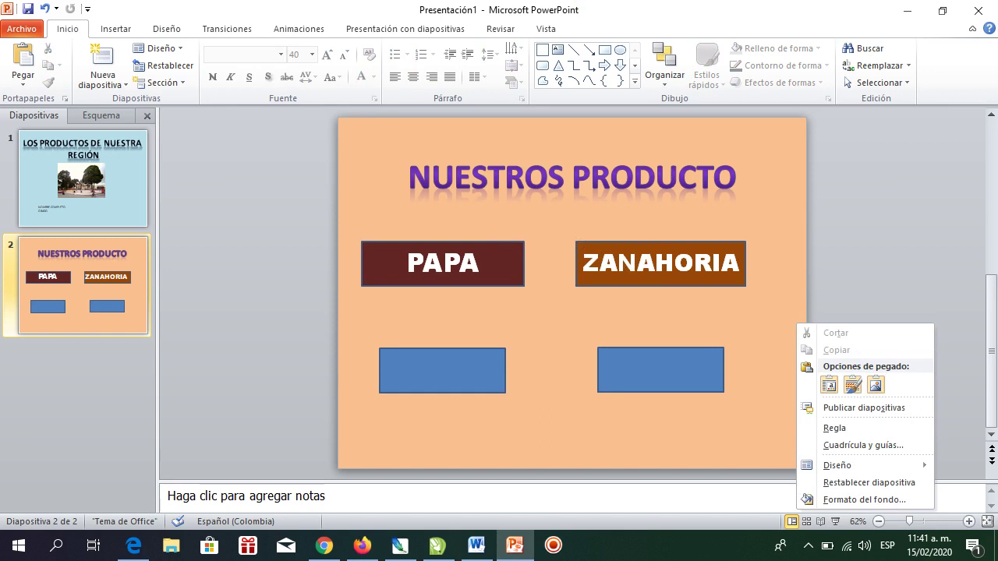
key(Escape)
click(22, 63)
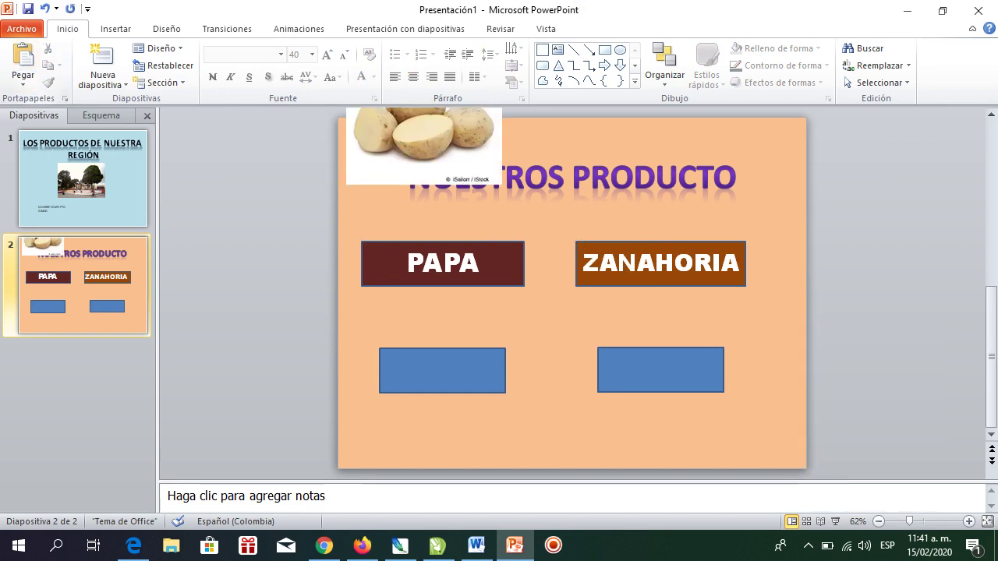
drag(425, 149, 330, 334)
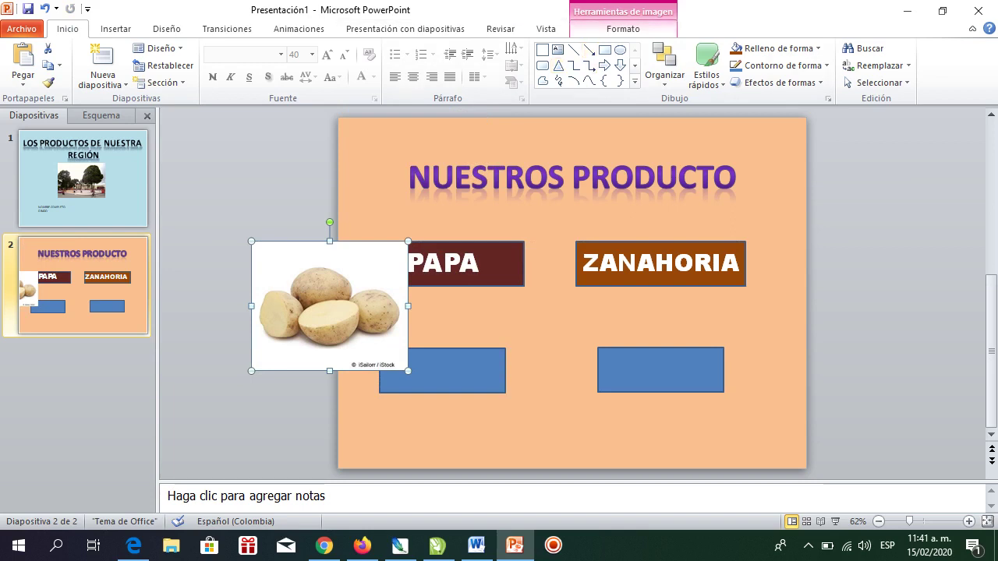
key(Escape)
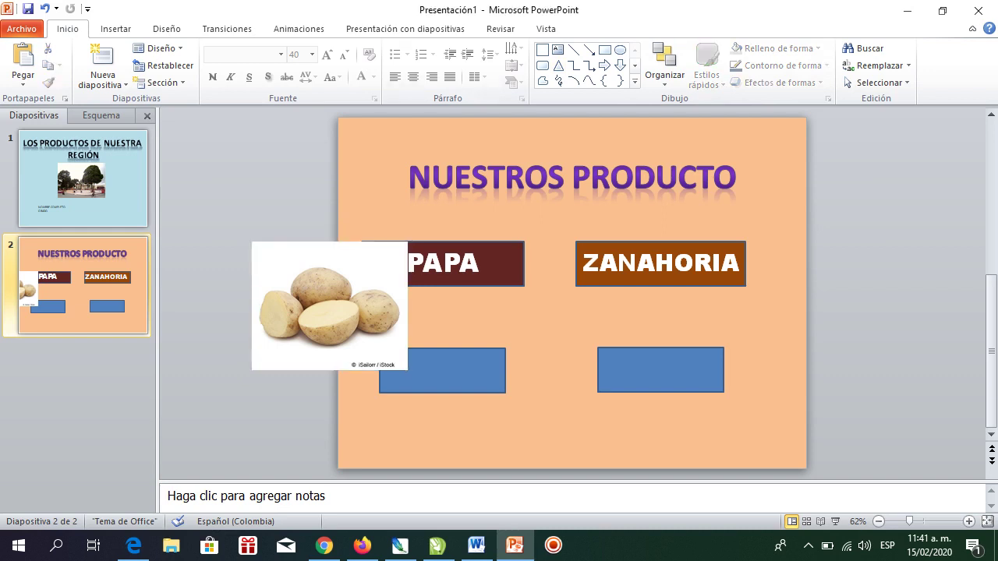
click(329, 306)
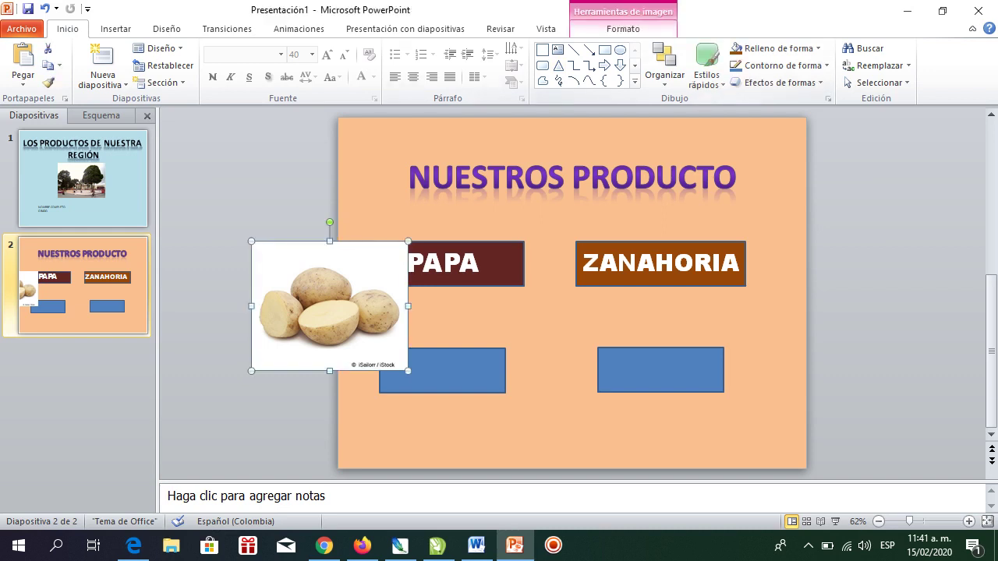
click(623, 29)
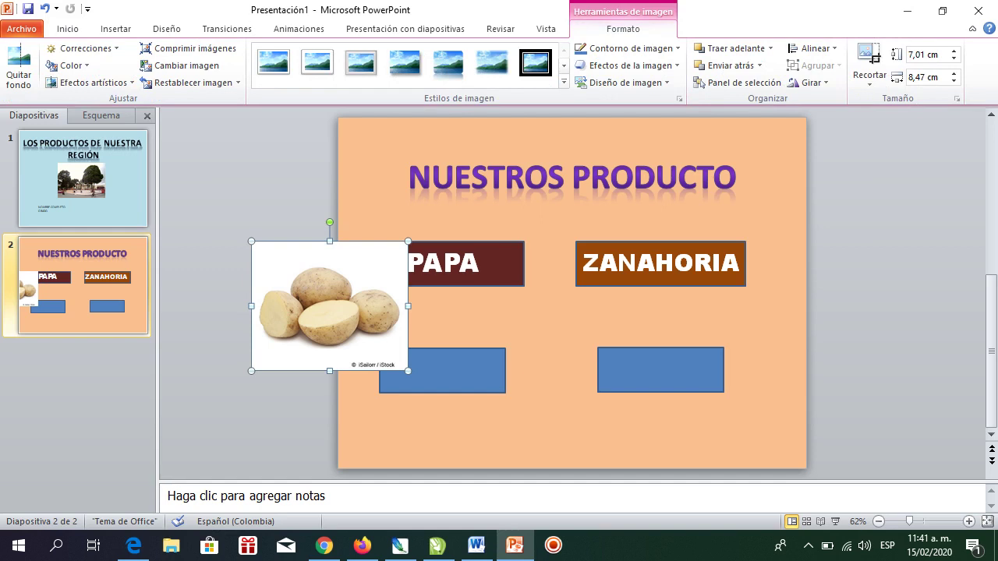
Remove the potato photo's white background, keeping the whole potato
click(19, 66)
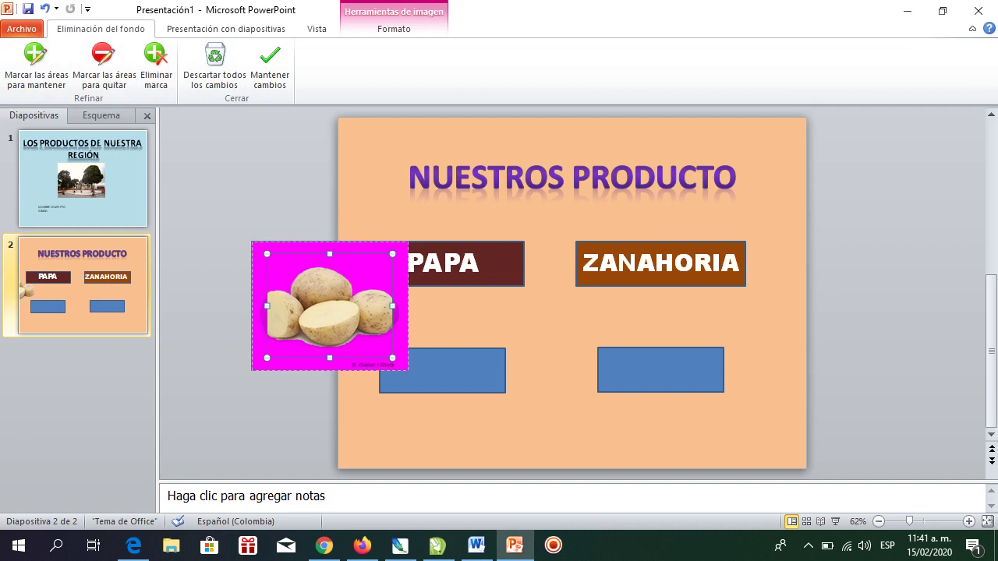
drag(267, 306, 257, 306)
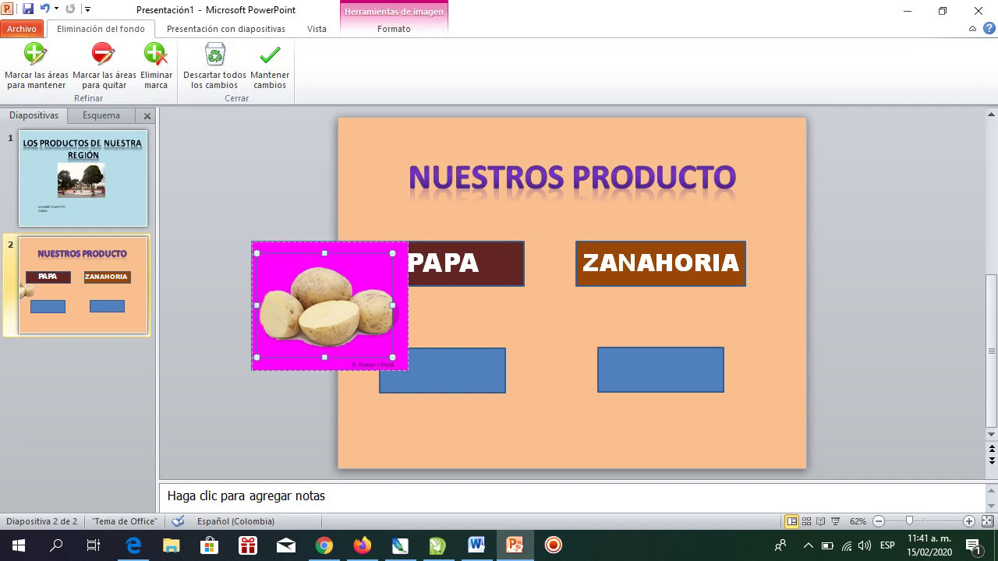
drag(392, 306, 404, 306)
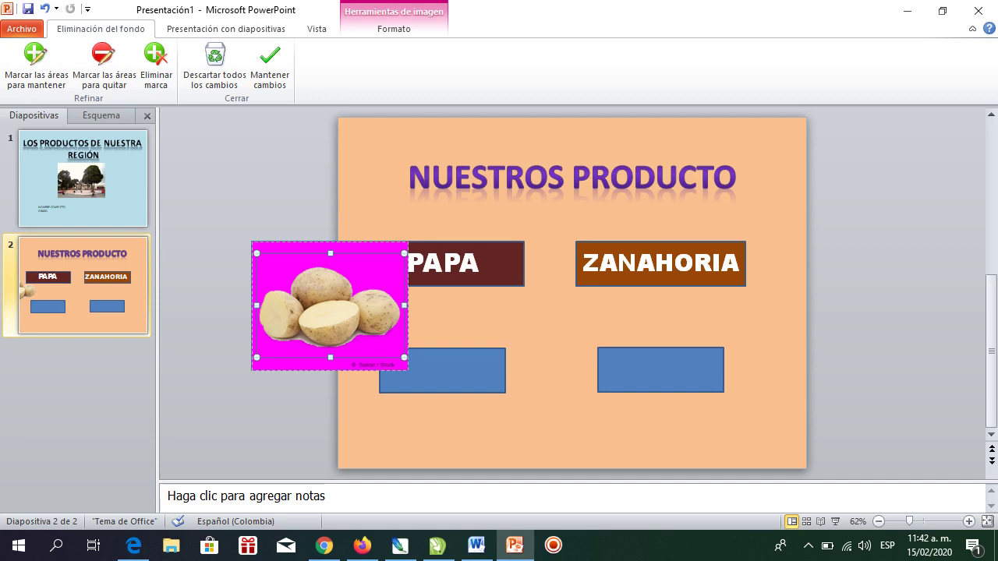
click(270, 70)
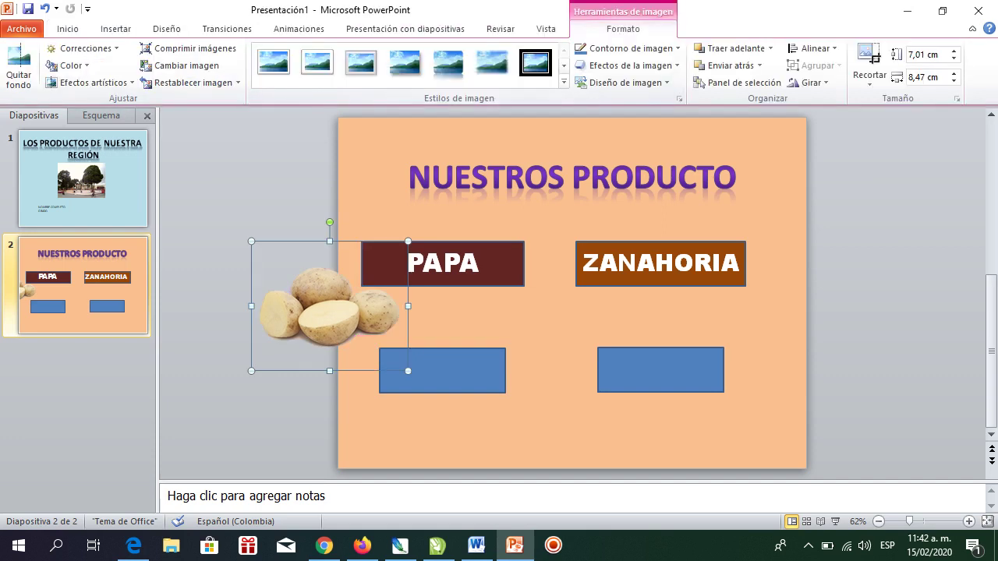
Shrink the potato and place it overlapping PAPA, shifting the ZANAHORIA box right
drag(328, 312, 521, 298)
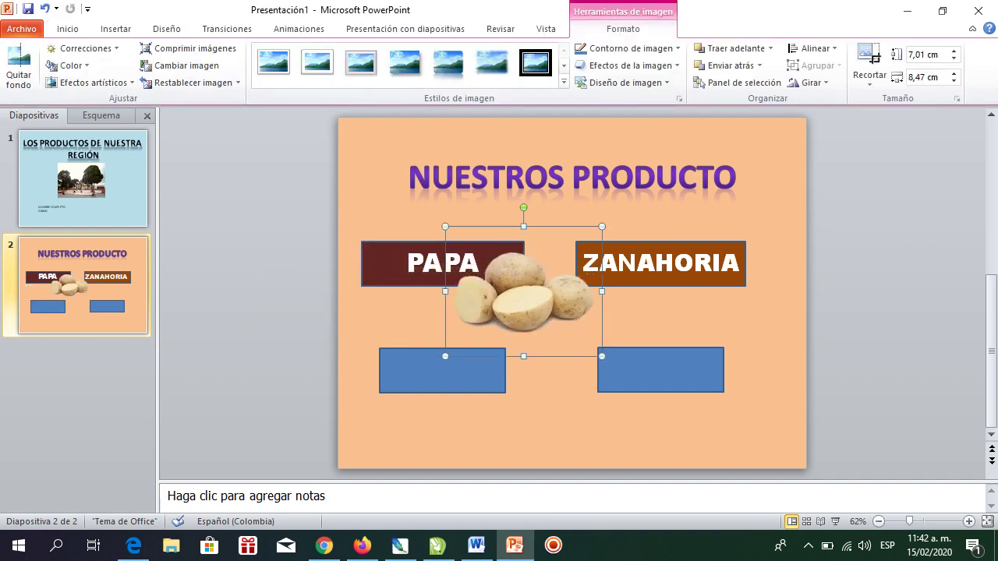
drag(602, 226, 584, 241)
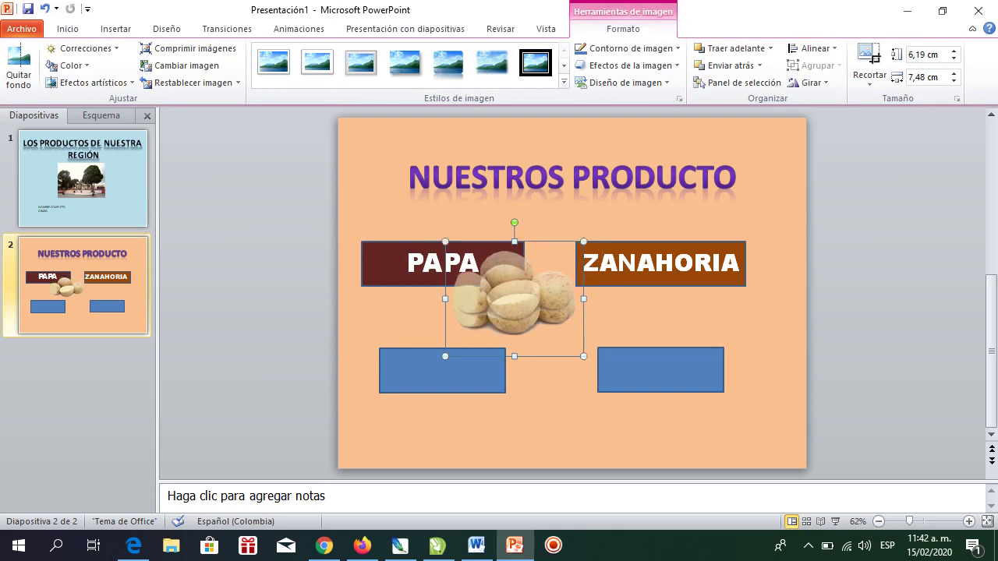
drag(514, 298, 515, 285)
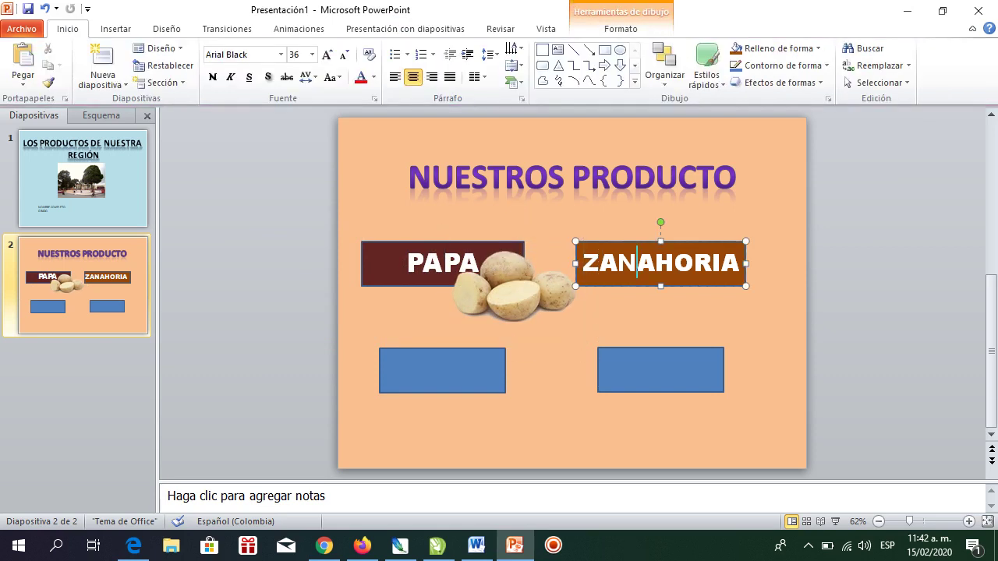
drag(655, 263, 688, 264)
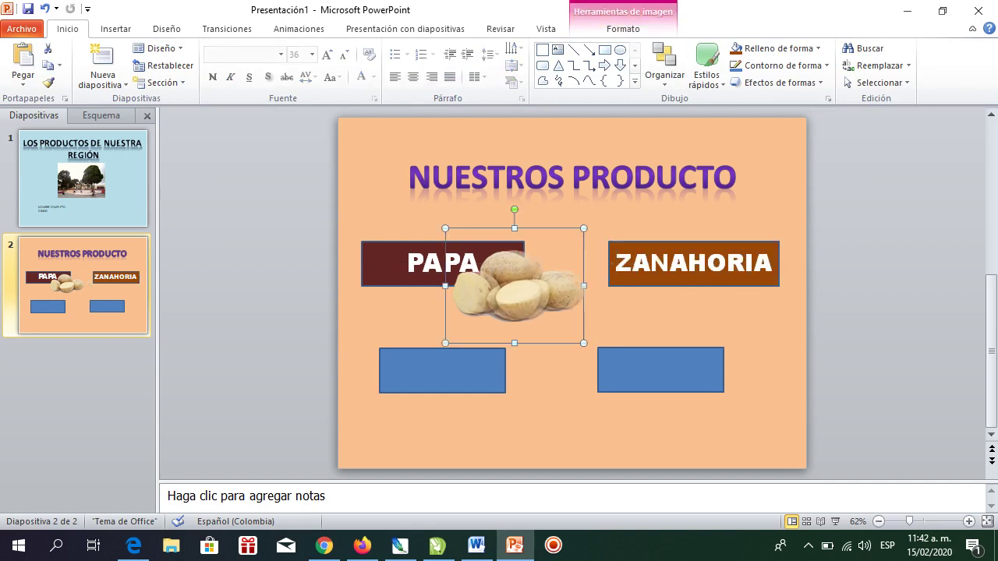
drag(515, 285, 538, 270)
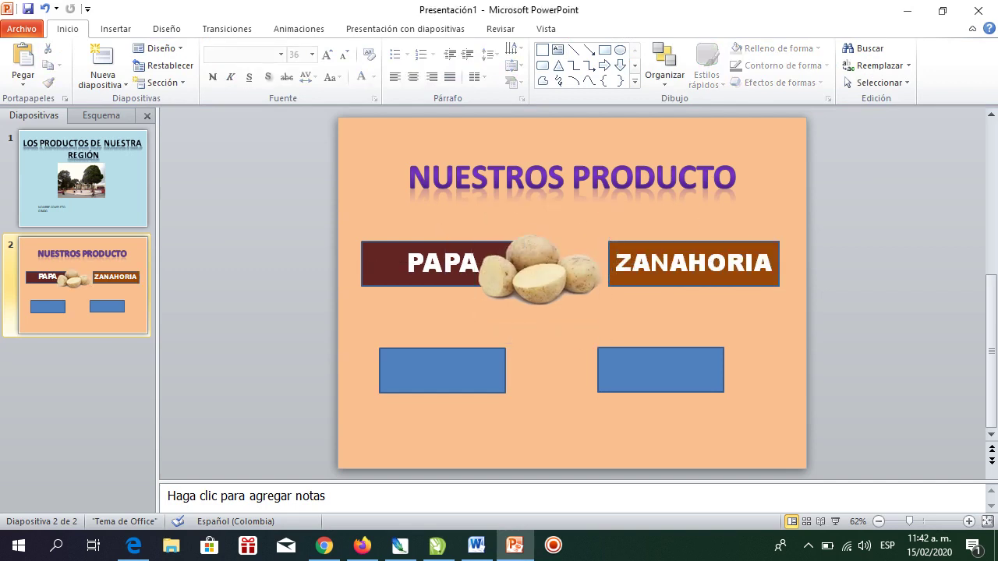
click(538, 269)
Change the Google Images search to just 'ZANAHORIA'
click(362, 545)
scroll(312, 312, up, 10)
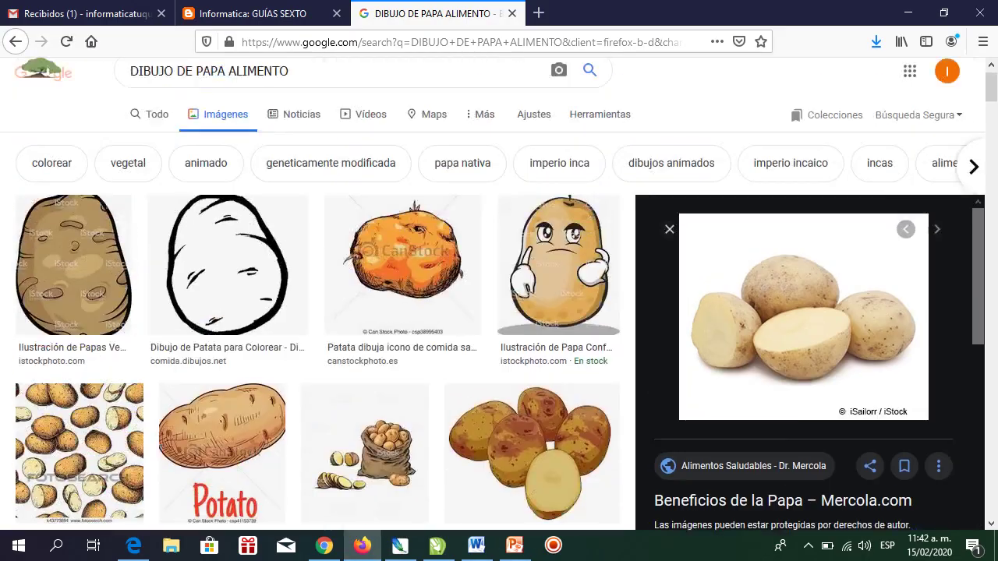
drag(289, 92, 177, 92)
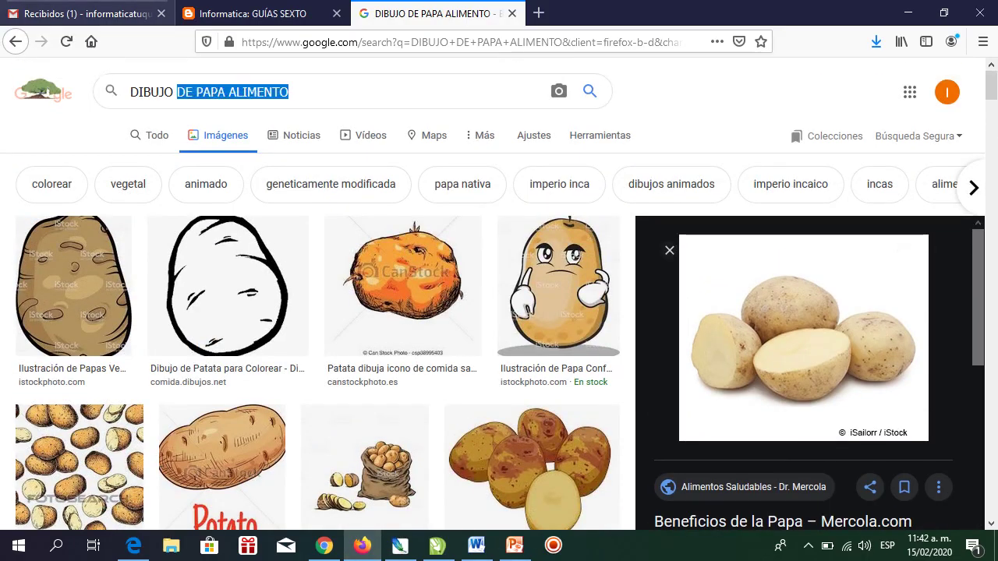
text(ZANAHORI)
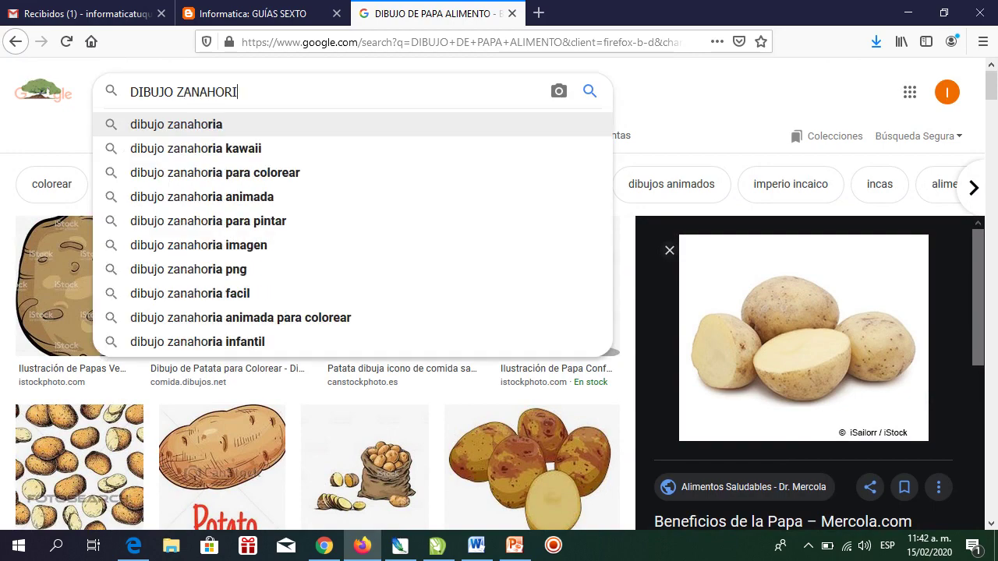
text(A)
key(Return)
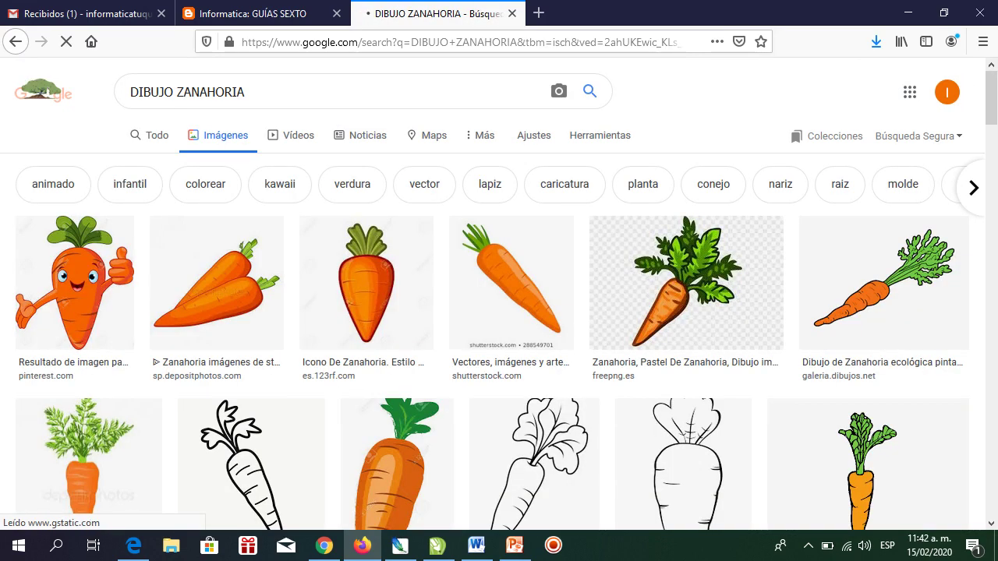
scroll(683, 172, down, 5)
scroll(683, 171, down, 4)
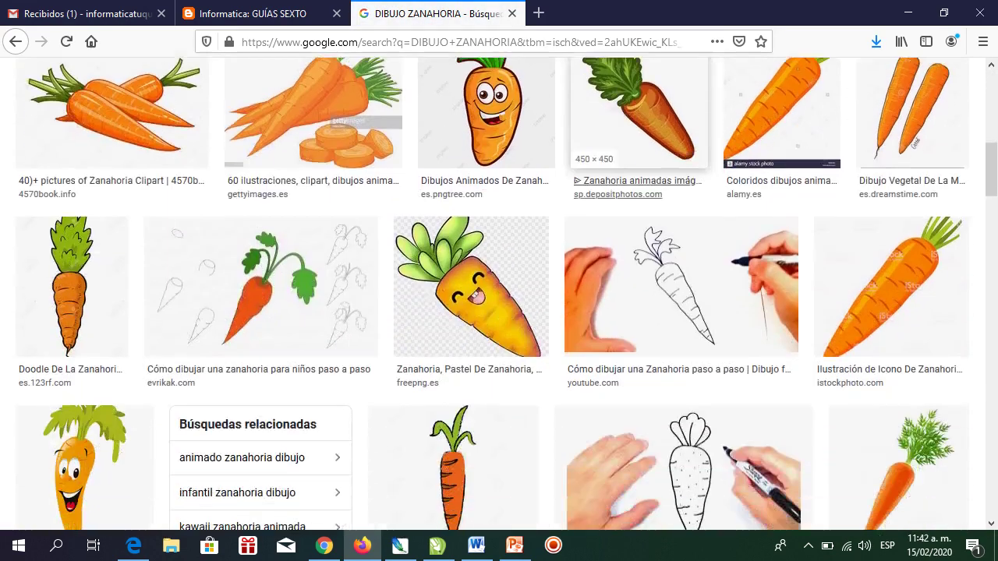
scroll(683, 171, up, 2)
scroll(683, 172, up, 6)
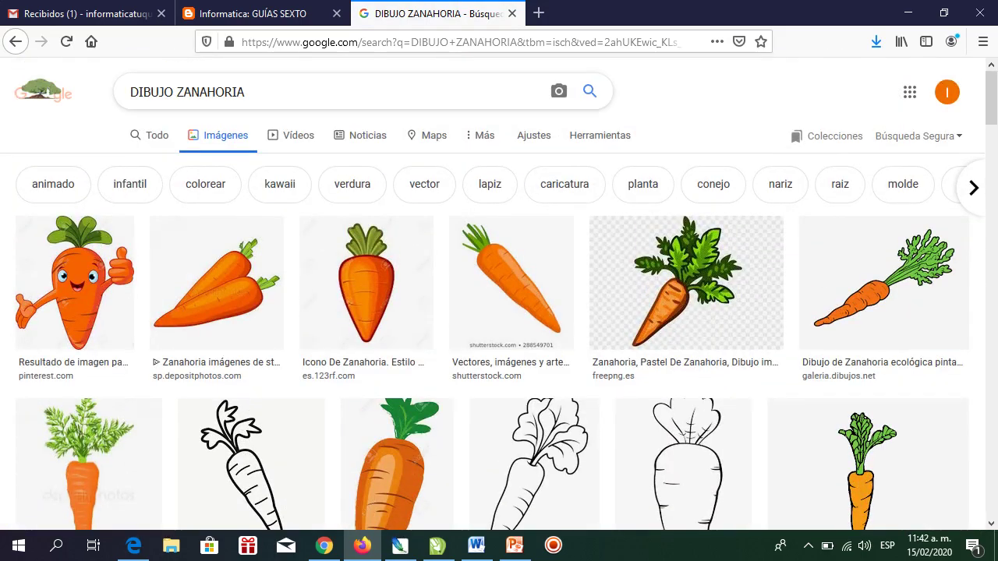
double_click(173, 92)
key(BackSpace)
key(Return)
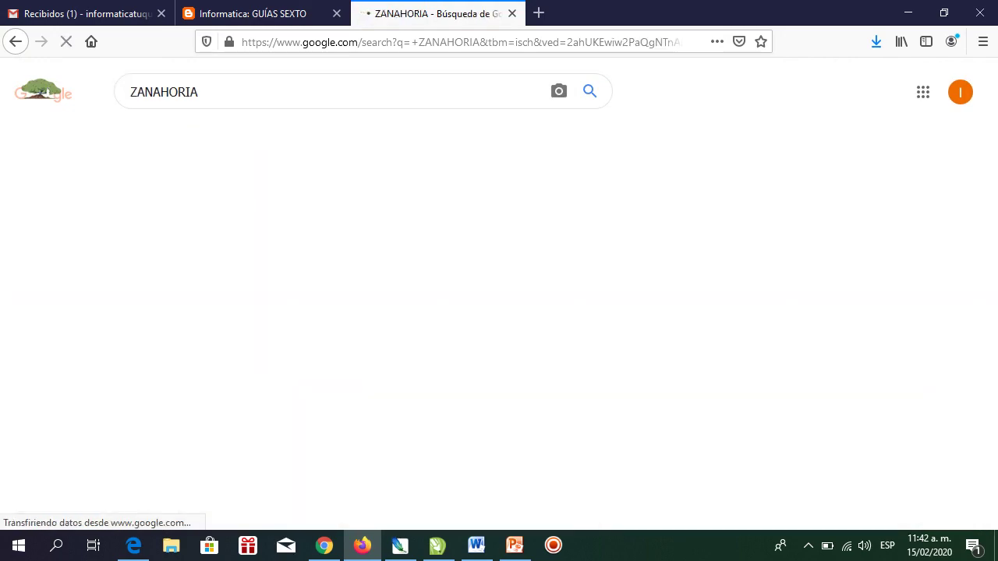
Copy the photo of the isolated whole carrot with Copiar imagen
scroll(499, 296, down, 3)
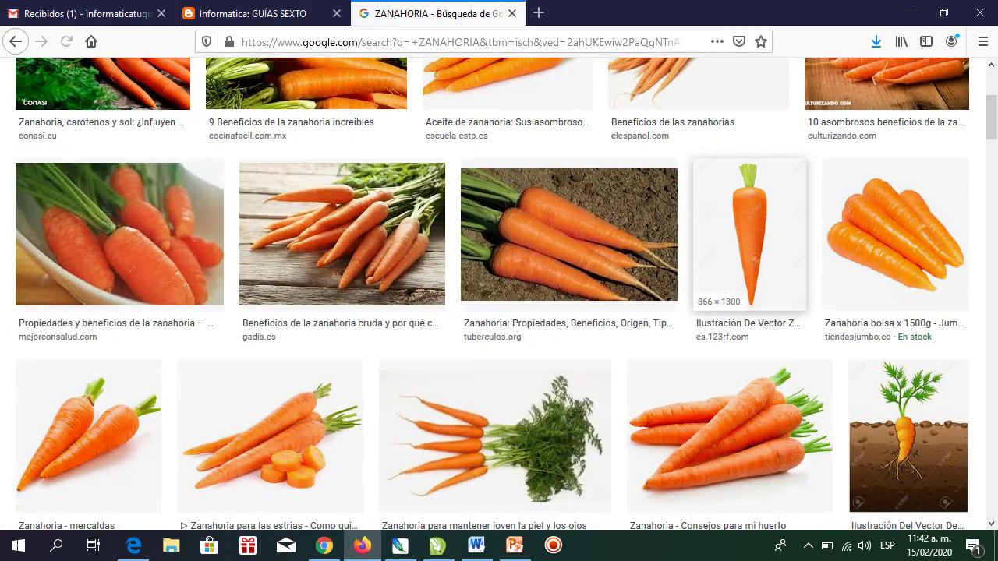
scroll(437, 312, down, 2)
scroll(437, 312, down, 2)
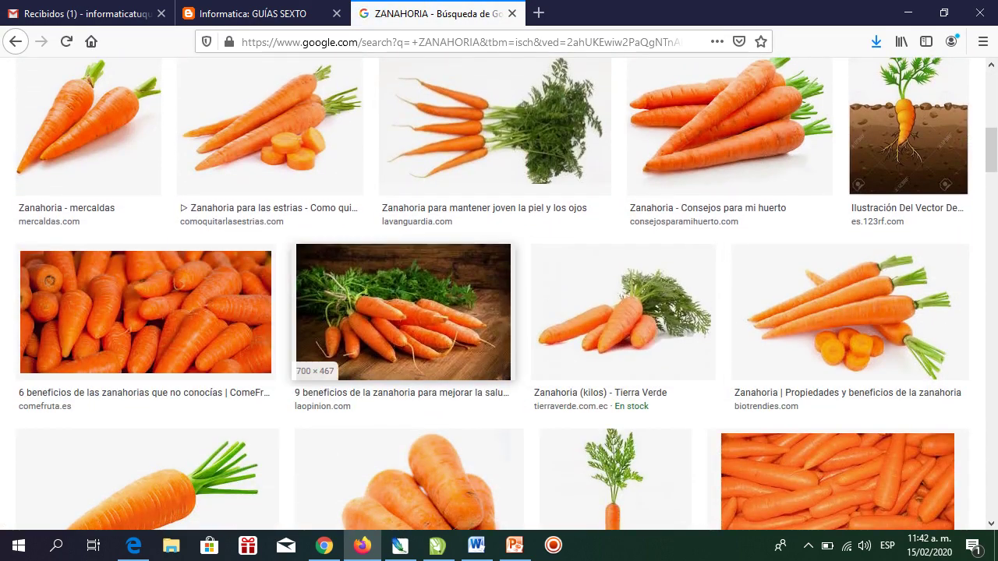
scroll(403, 312, down, 3)
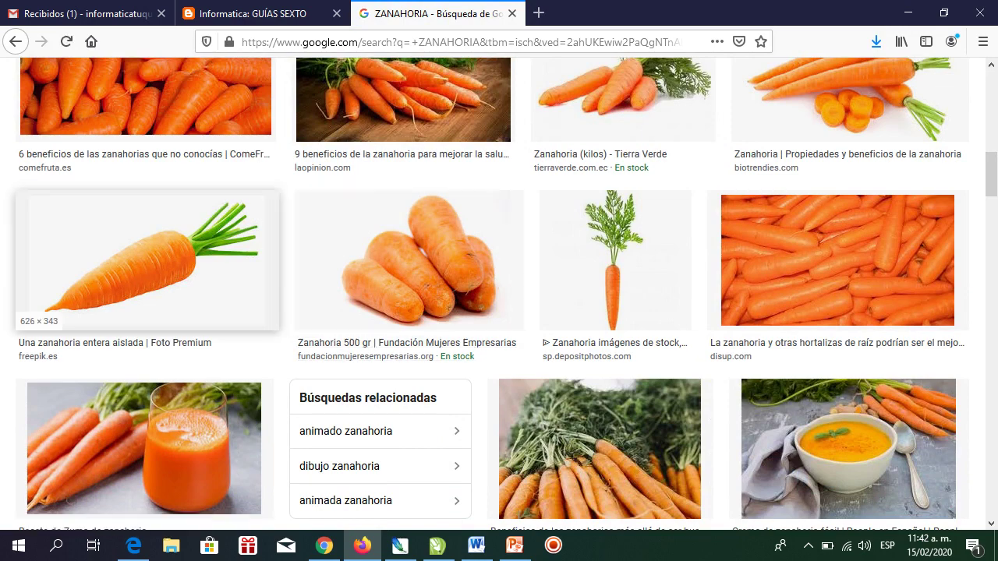
click(149, 257)
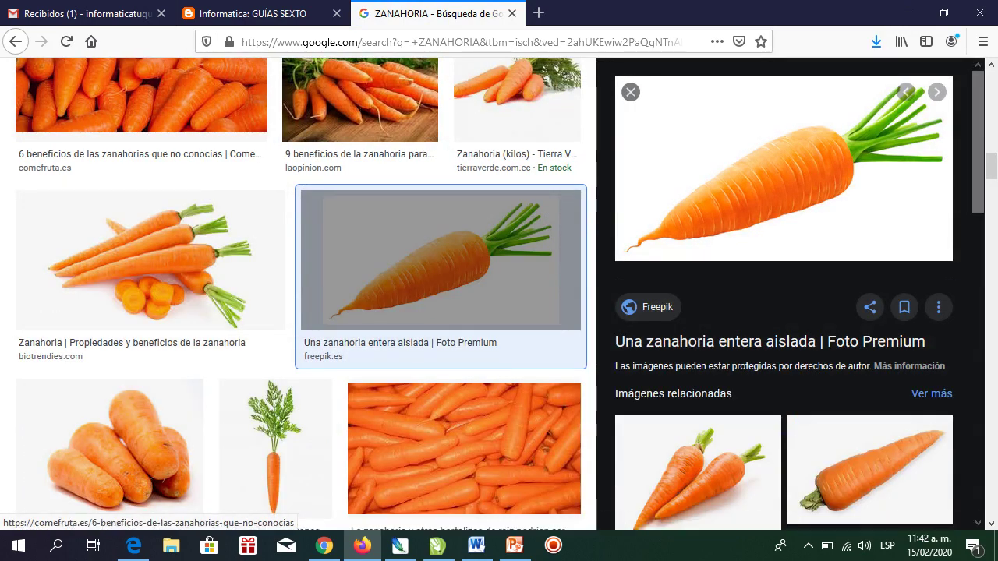
right_click(749, 178)
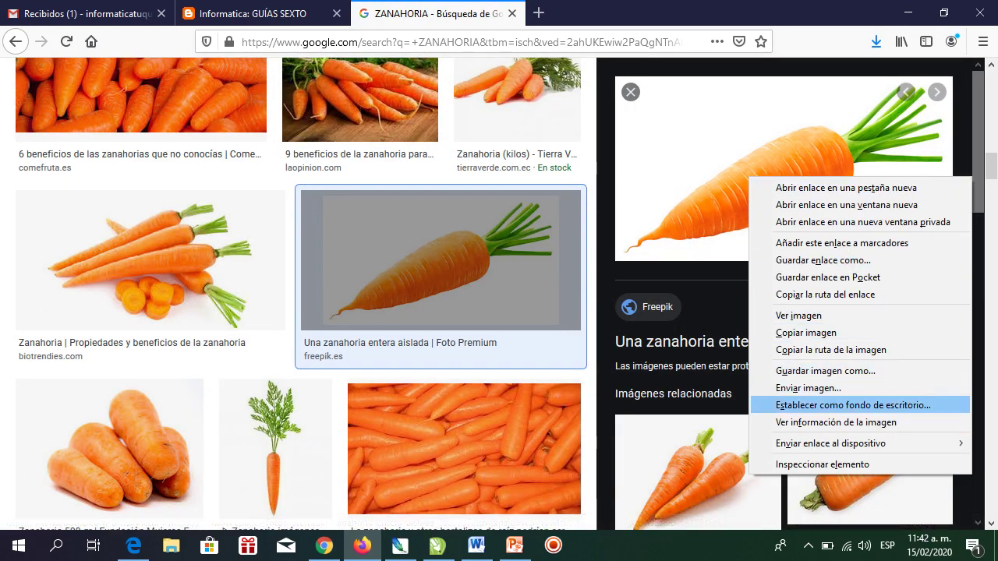
click(800, 332)
click(515, 545)
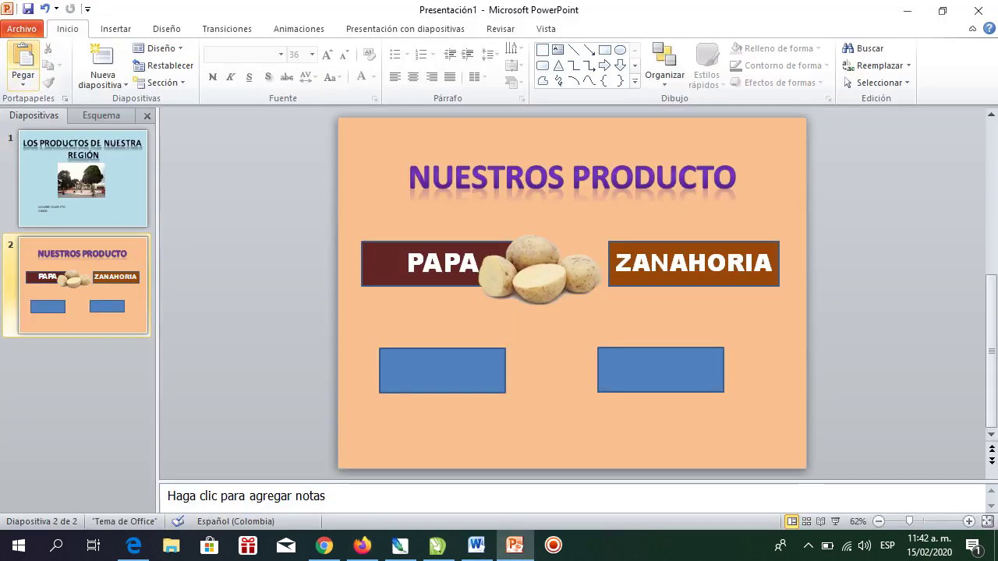
Paste the carrot onto slide 2 and remove its background, keeping leaves and tip
click(23, 67)
drag(499, 156, 459, 271)
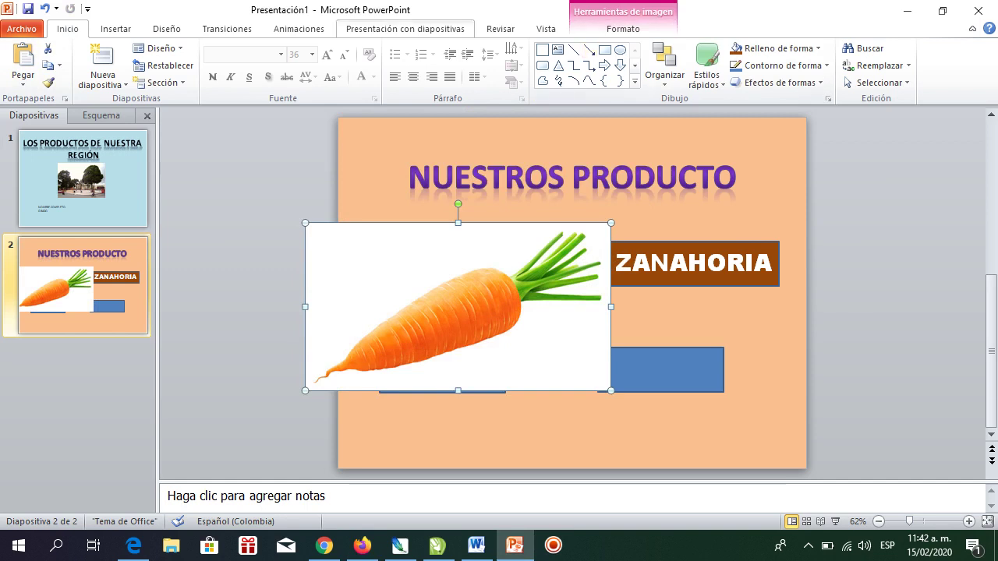
click(623, 28)
click(20, 67)
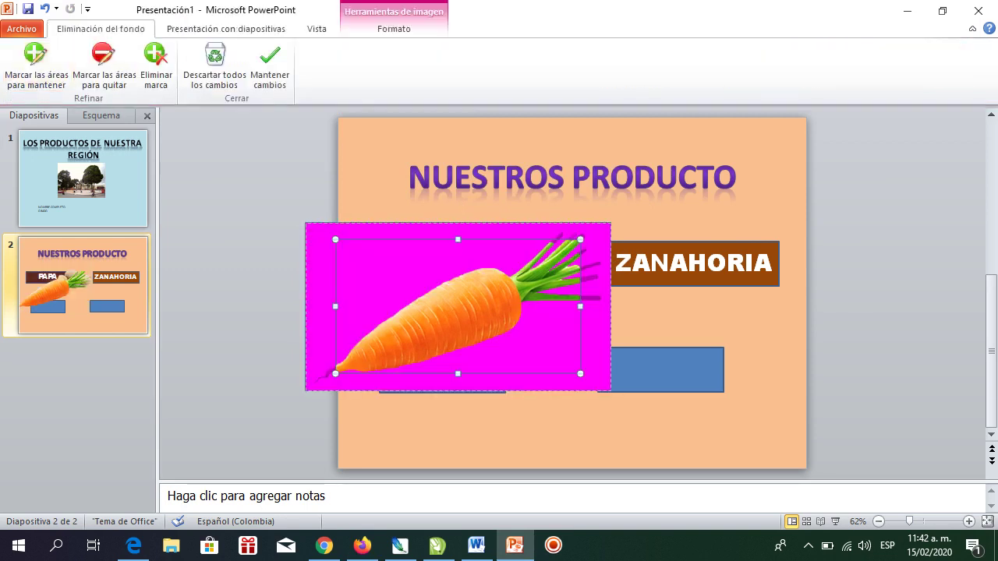
drag(580, 239, 605, 228)
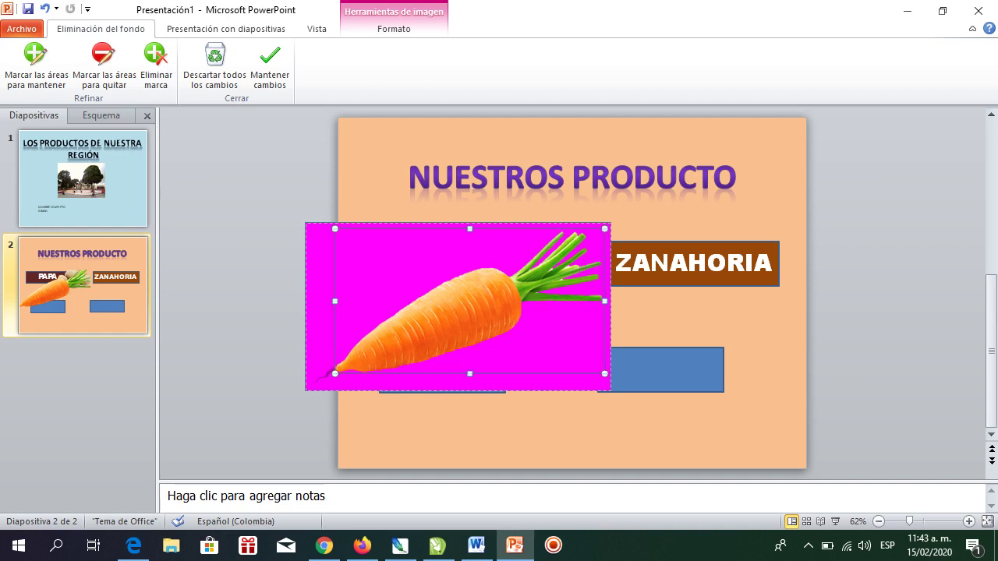
drag(335, 373, 306, 384)
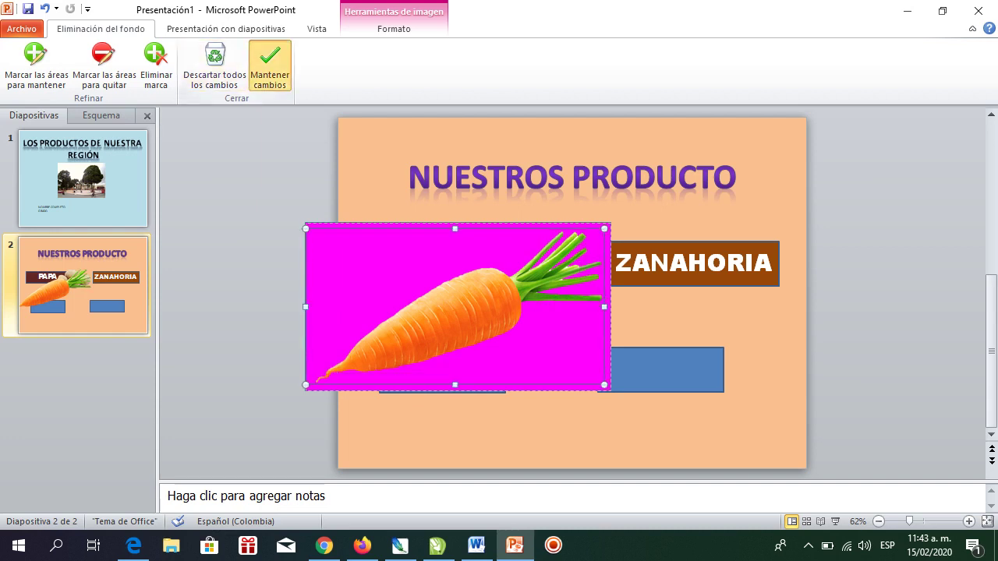
click(270, 66)
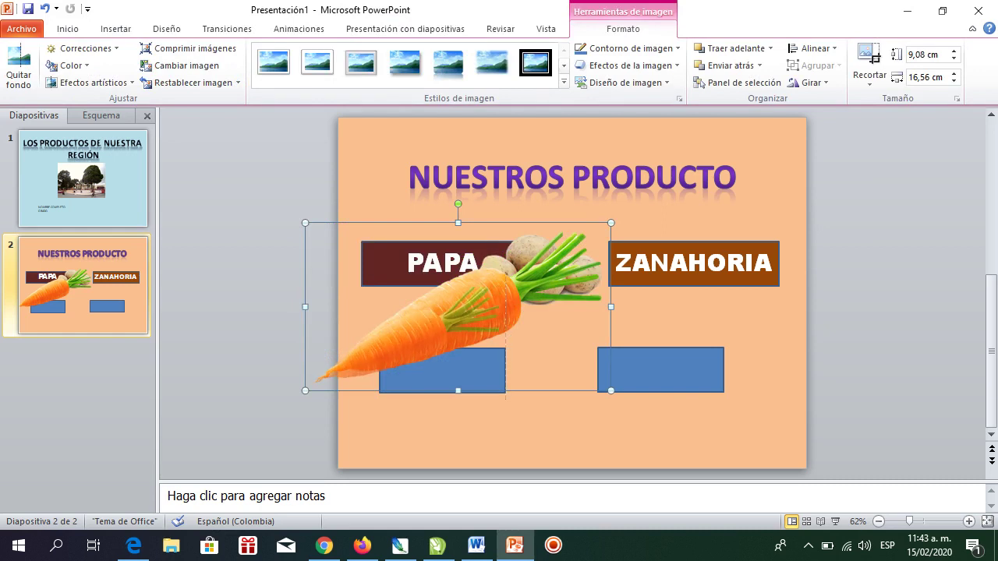
Shrink the carrot, tilt it about 25° clockwise, and place it at ZANAHORIA's right end
drag(611, 223, 485, 293)
drag(394, 342, 743, 294)
drag(833, 244, 806, 259)
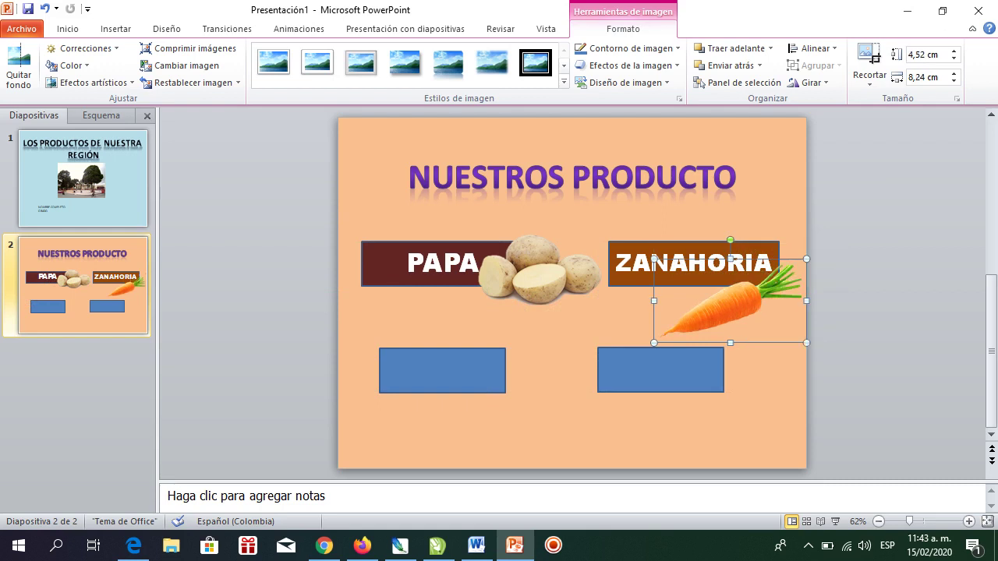
mouse_move(730, 240)
mouse_down()
mouse_move(704, 247)
mouse_move(712, 263)
mouse_move(739, 247)
mouse_up()
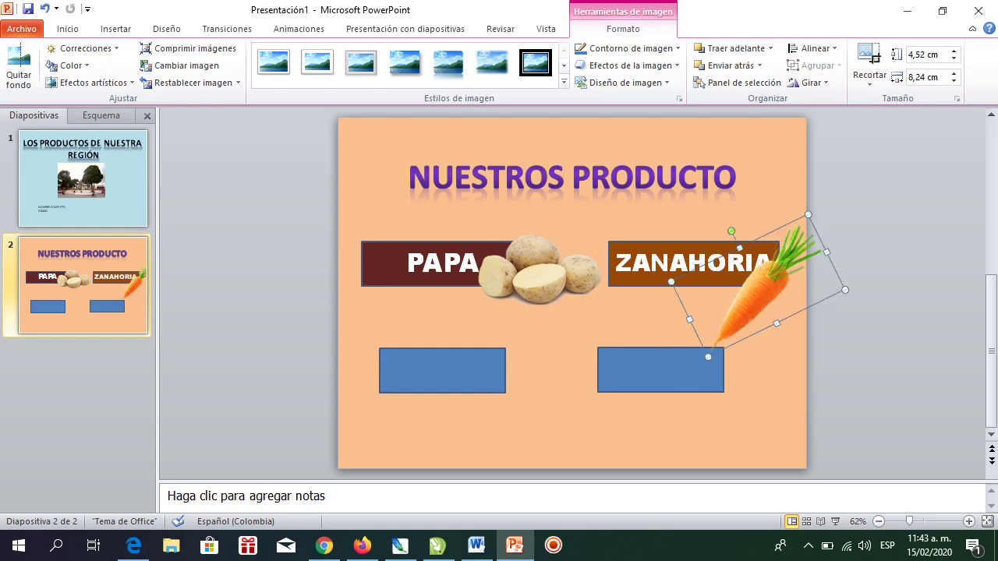
mouse_move(809, 214)
mouse_down()
mouse_move(766, 275)
mouse_move(745, 275)
mouse_move(762, 262)
mouse_up()
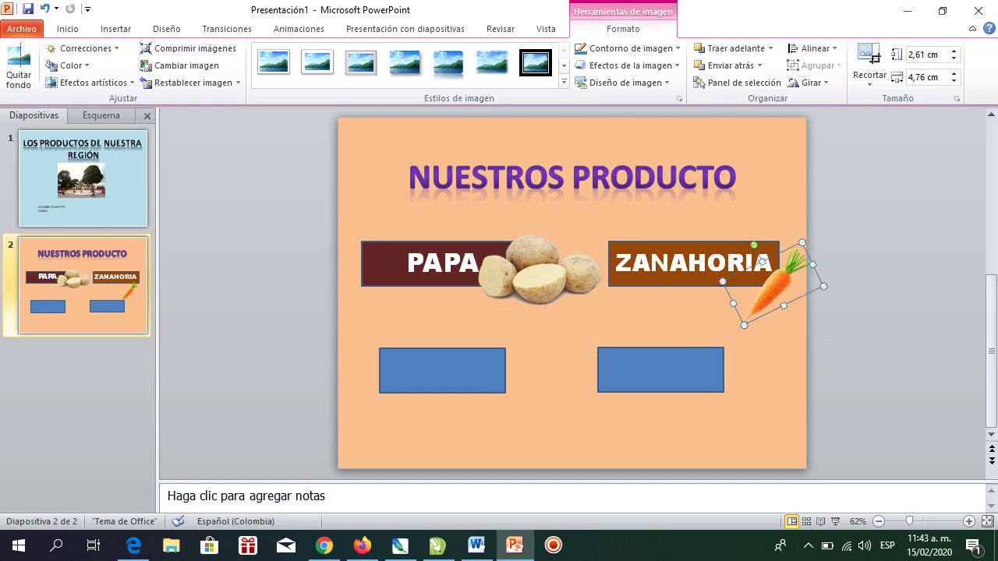
key(Escape)
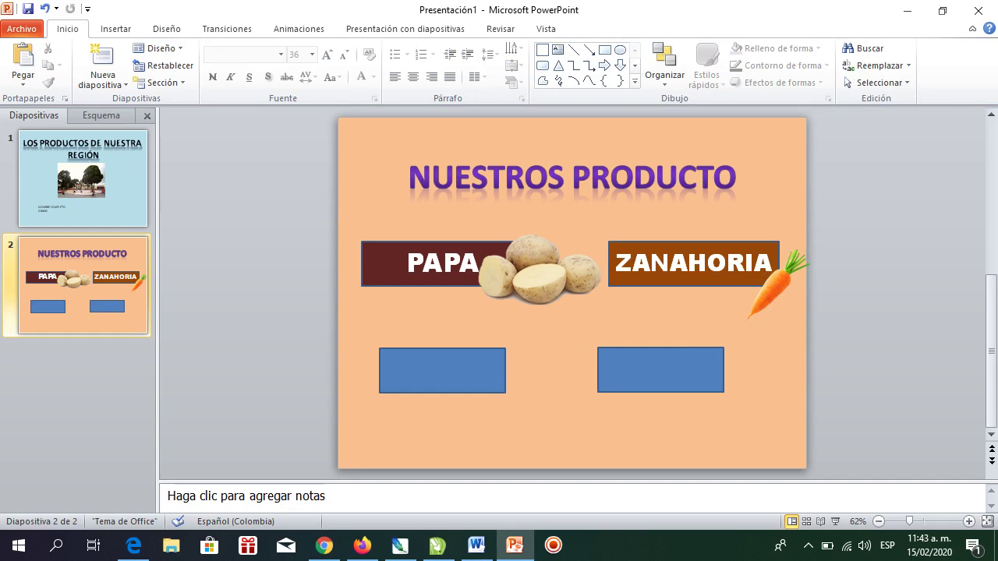
Add a blank slide 3 after slide 2 using Nueva diapositiva > En blanco
click(101, 79)
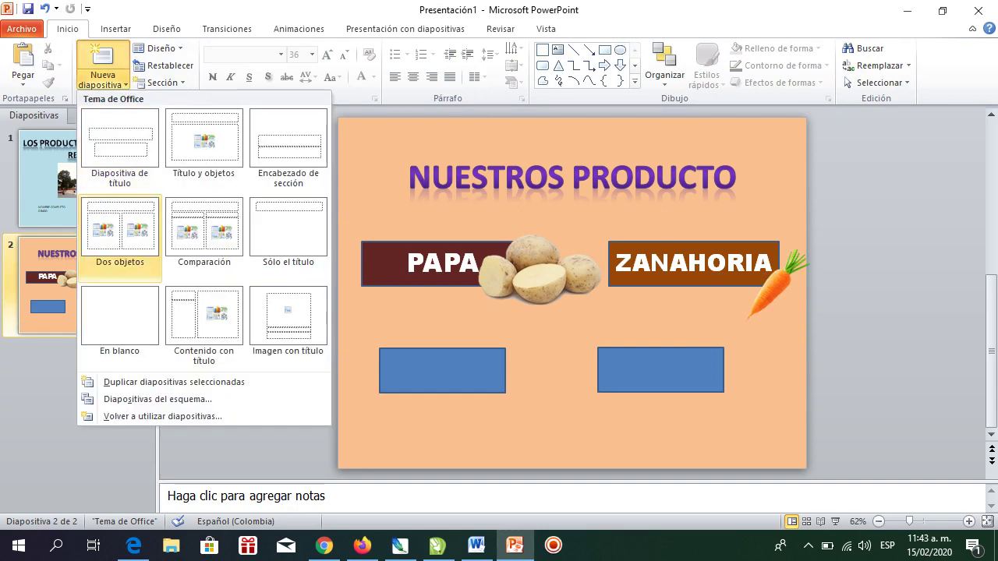
click(119, 320)
click(83, 284)
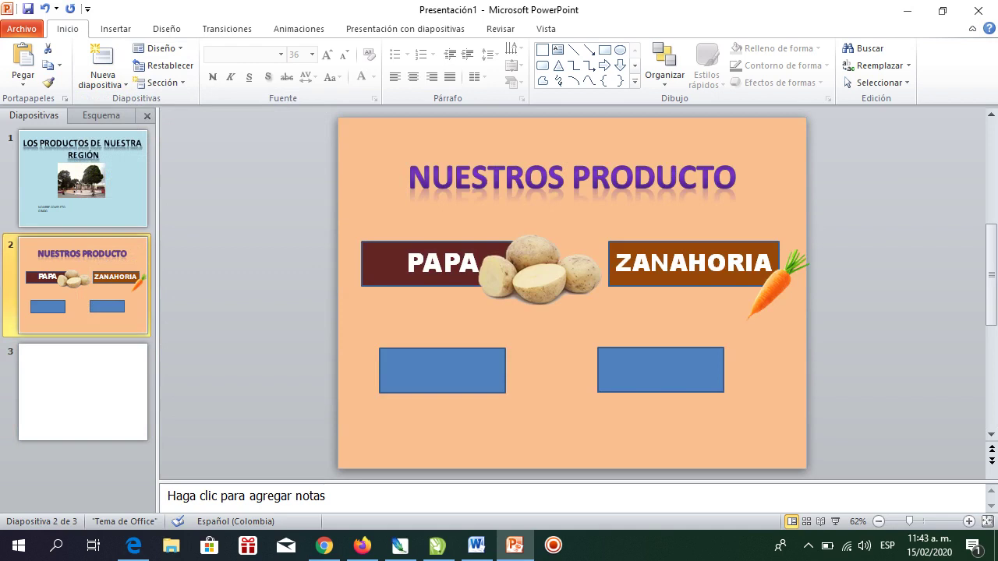
mouse_move(538, 273)
mouse_down()
mouse_move(549, 284)
mouse_move(540, 277)
mouse_up()
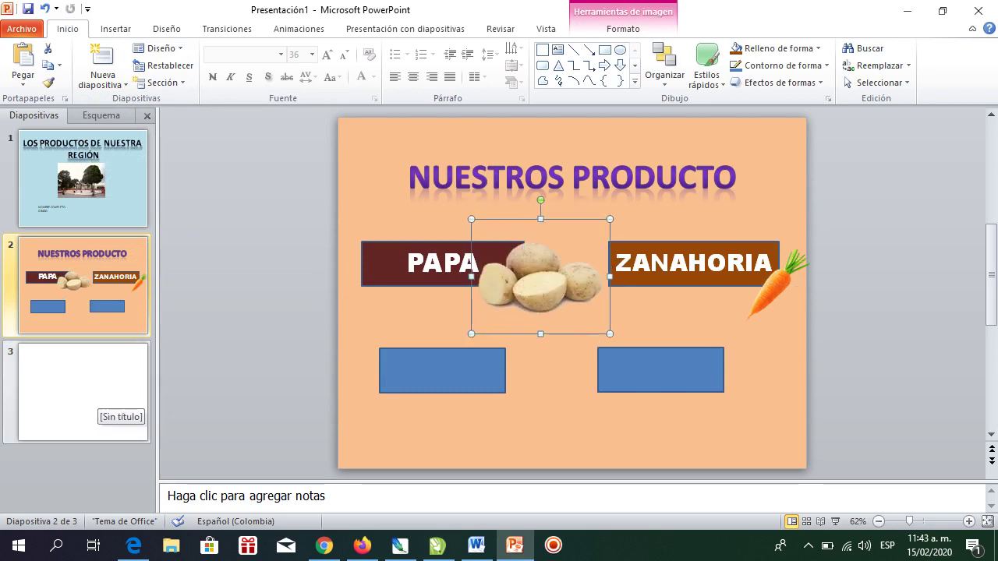
click(83, 392)
click(83, 285)
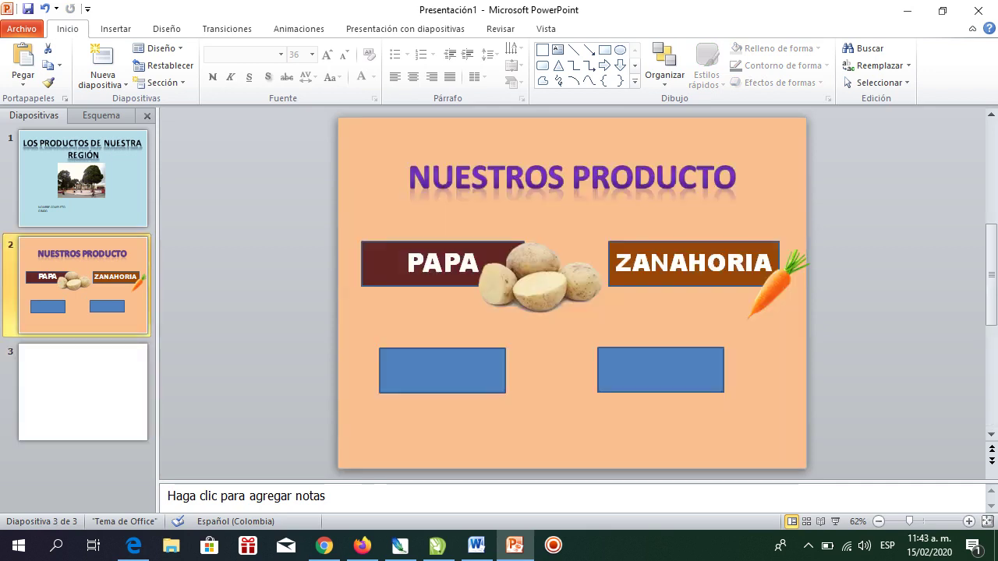
Copy the potato picture from slide 2 onto slide 3, enlarged at the left side
click(541, 276)
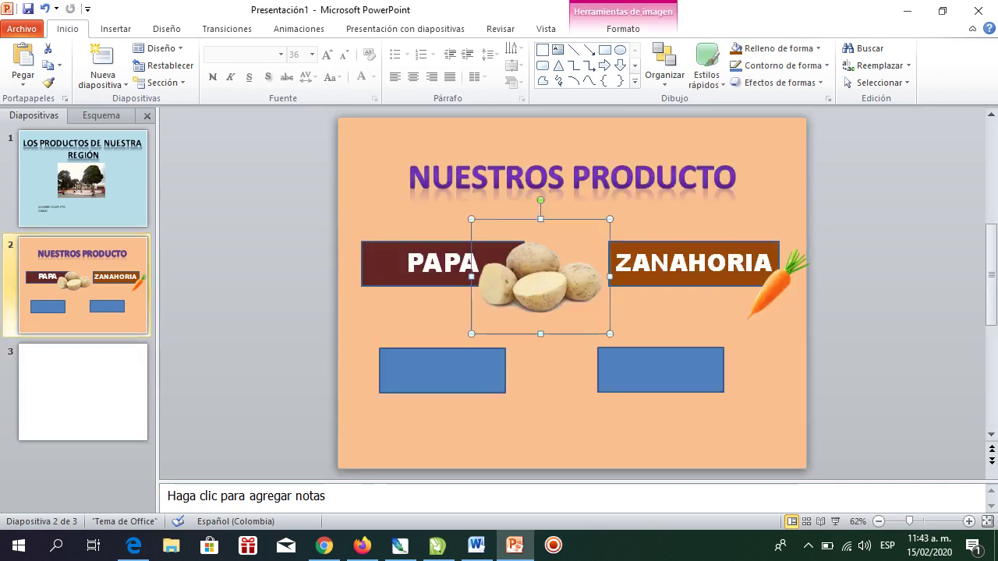
key(ctrl+c)
click(83, 391)
key(ctrl+v)
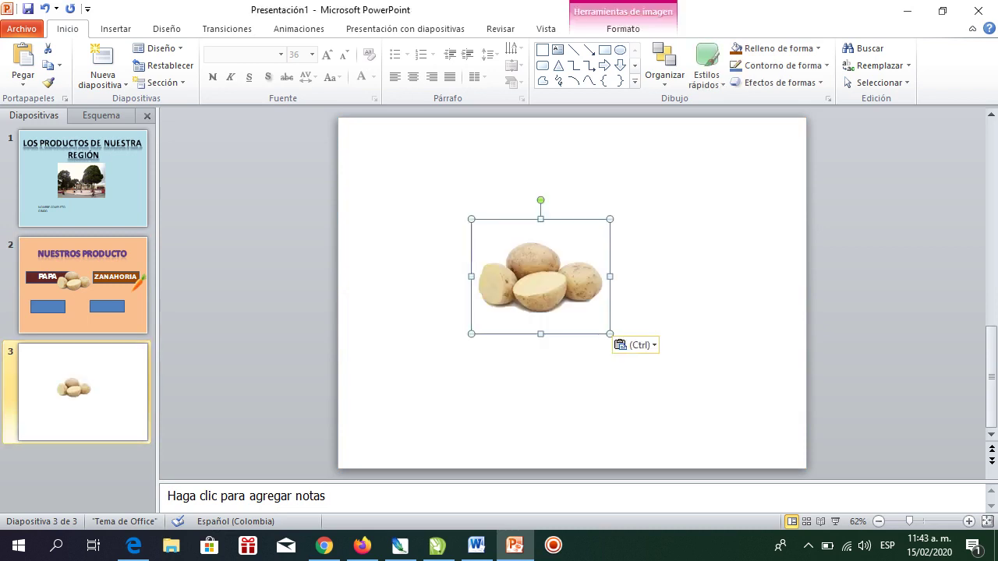
drag(471, 333, 385, 405)
drag(496, 312, 449, 284)
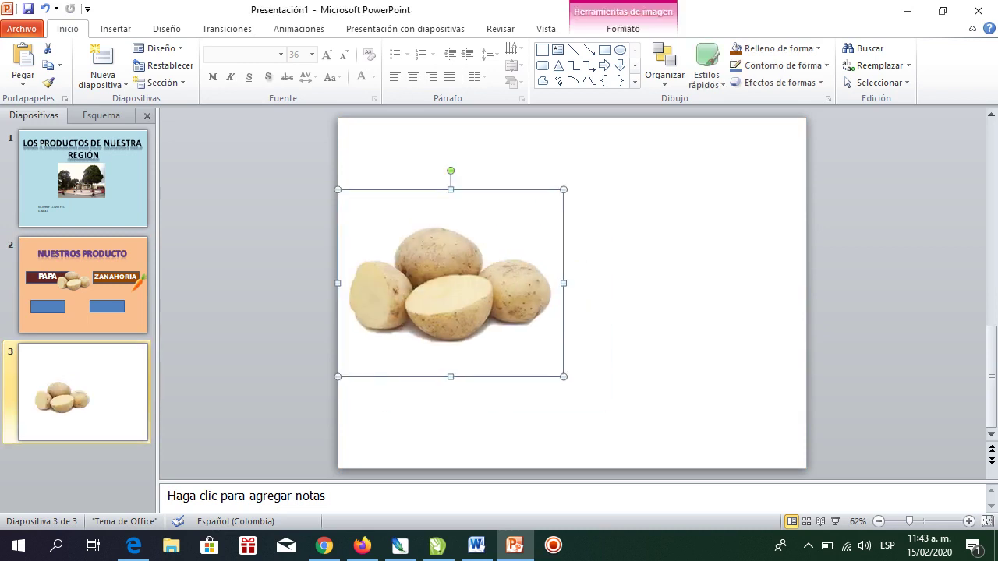
key(Escape)
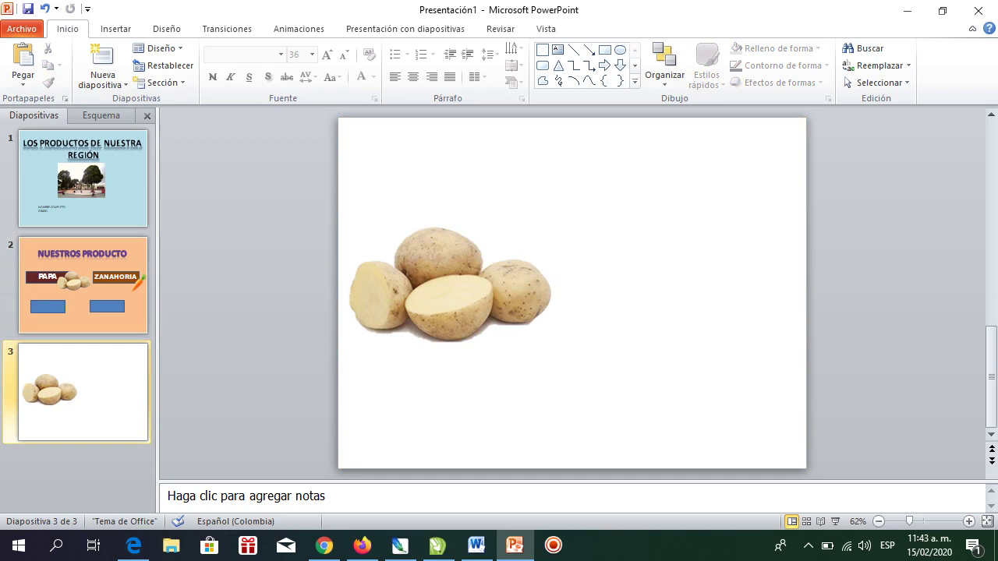
click(116, 29)
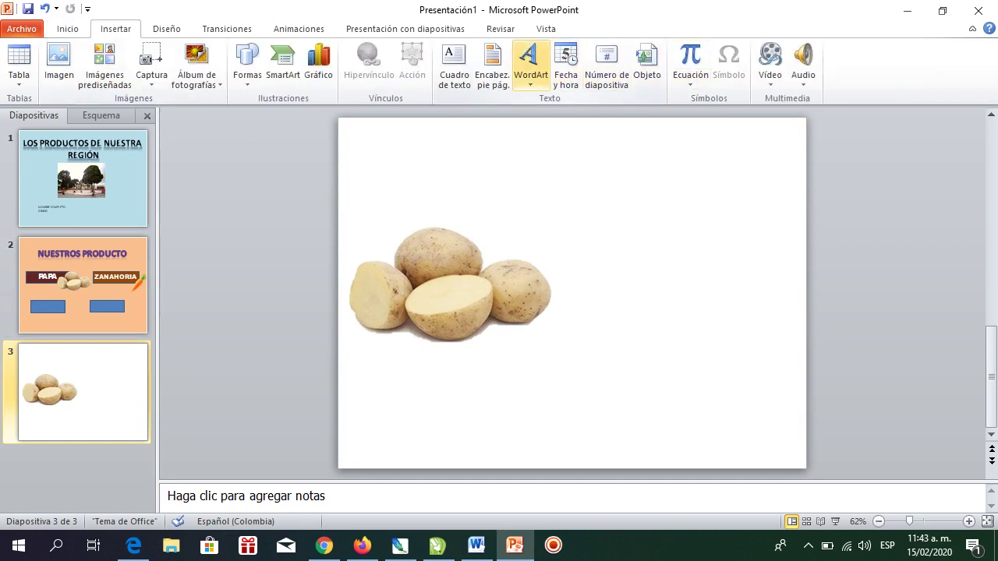
Insert orange WordArt reading 'PRODUCTO LA PAPA' and move it to the top of slide 3
click(530, 67)
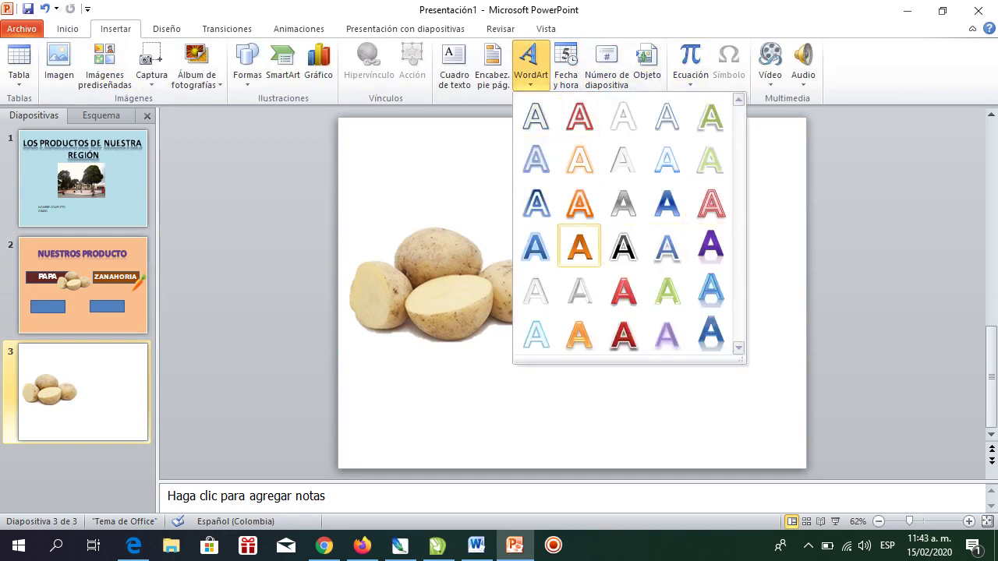
click(579, 246)
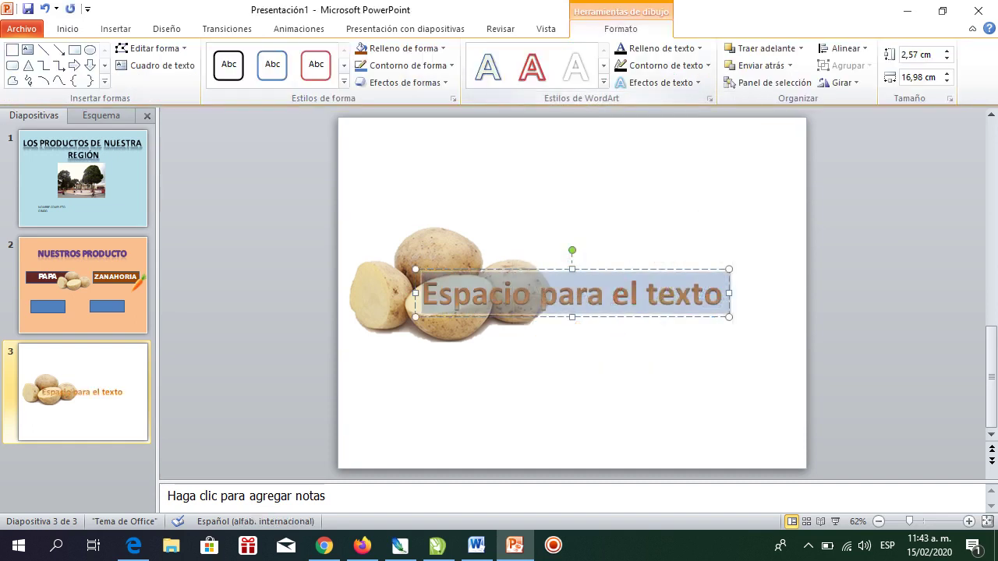
text(PRODUCTO )
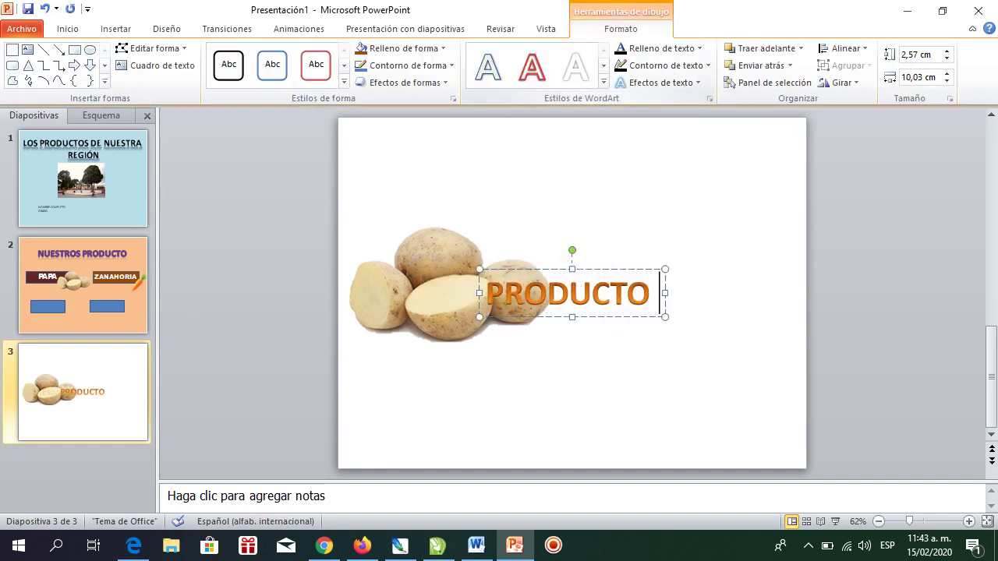
text(LA PAPA)
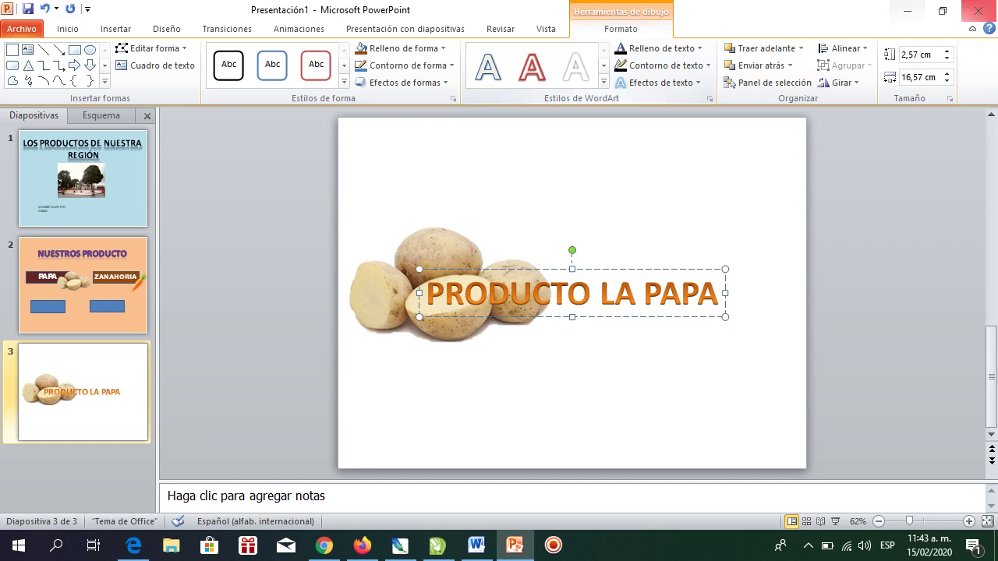
drag(573, 269, 519, 143)
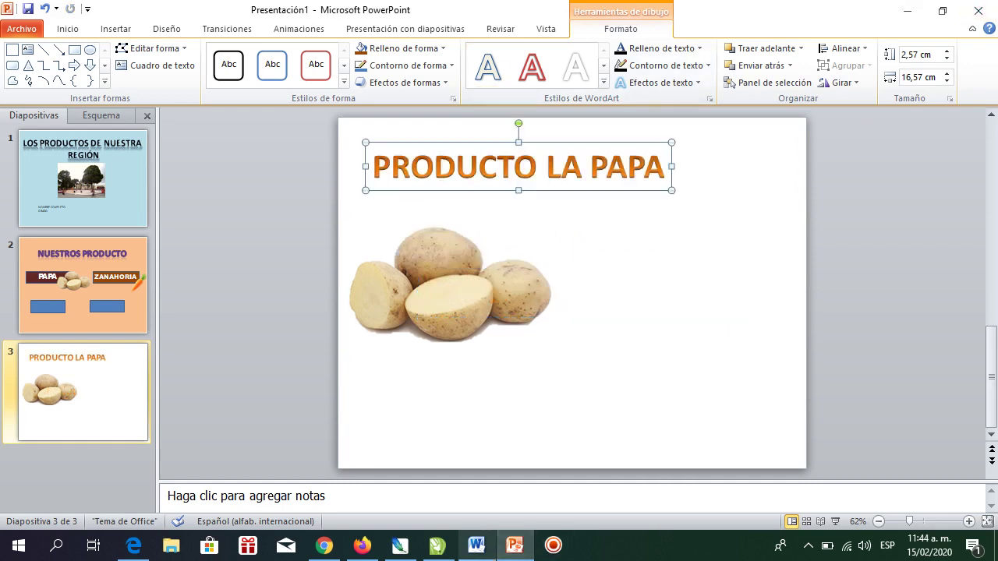
click(325, 545)
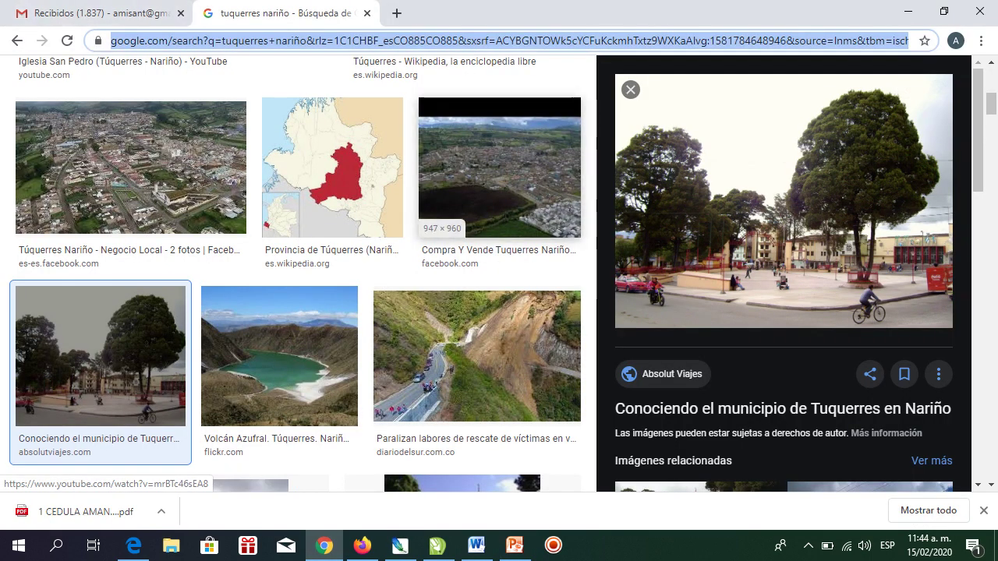
Search 'la papa alimento' and copy the two nutrition paragraphs from the andina.pe article
text(LA PAPA AL)
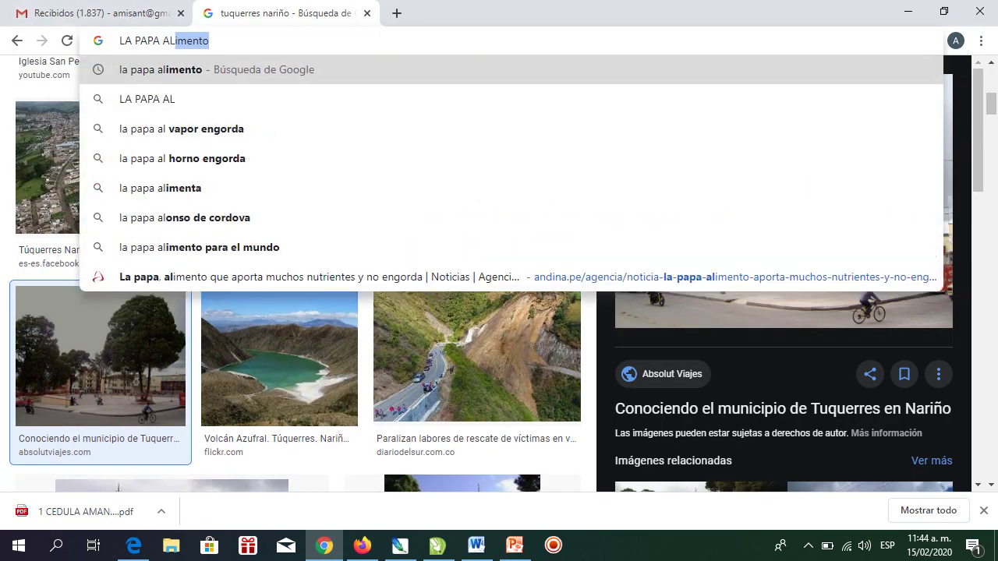
key(Return)
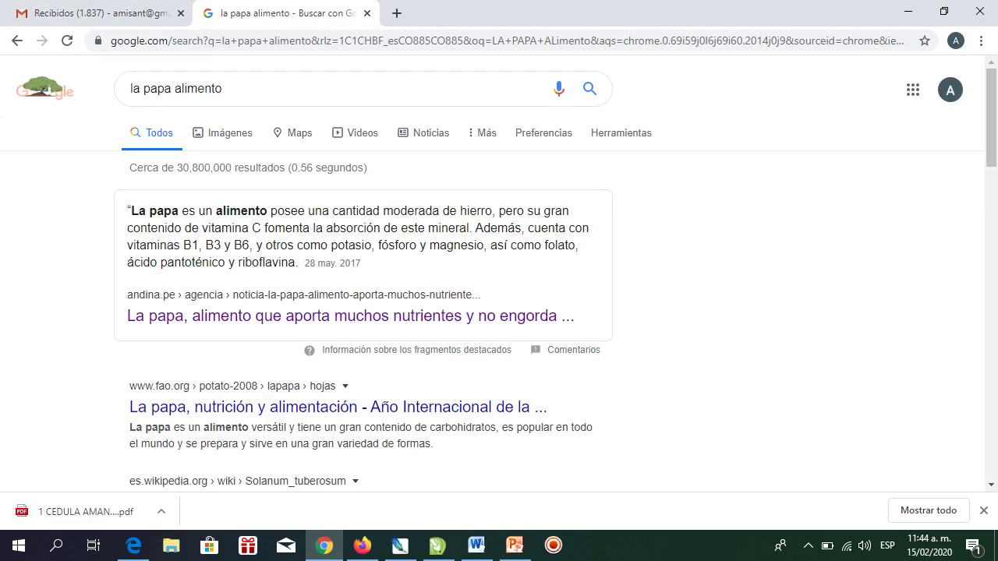
click(351, 315)
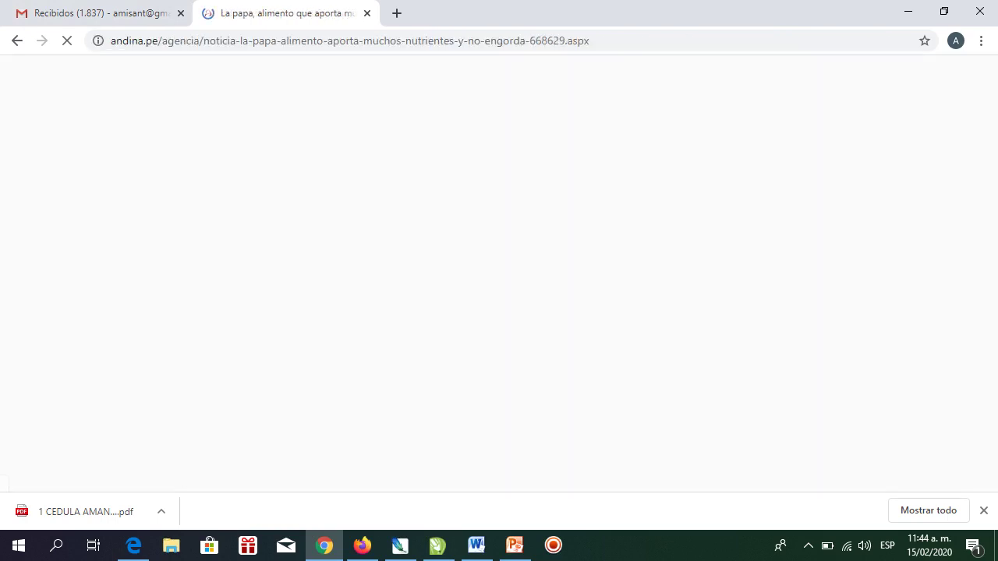
scroll(499, 312, down, 1)
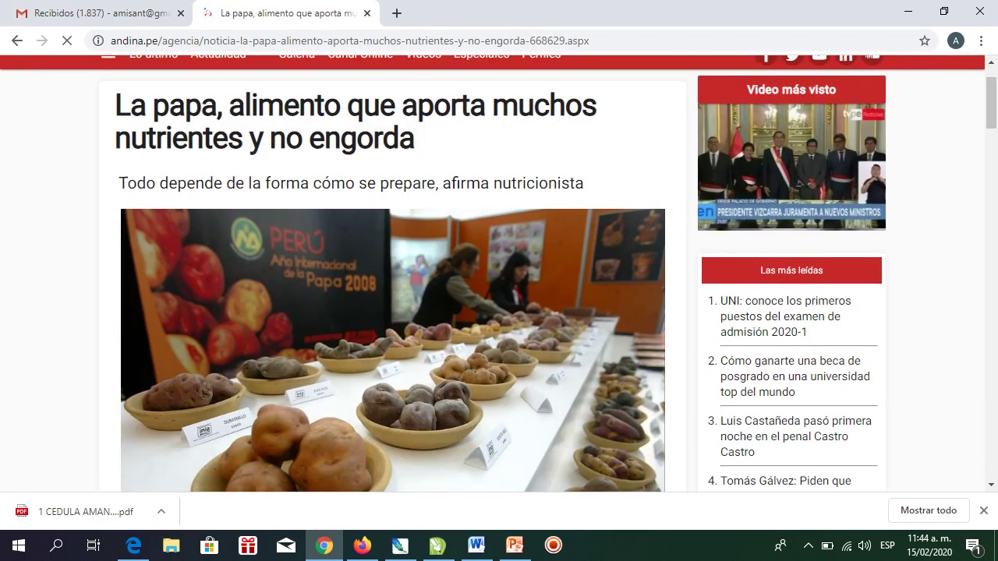
scroll(500, 312, down, 5)
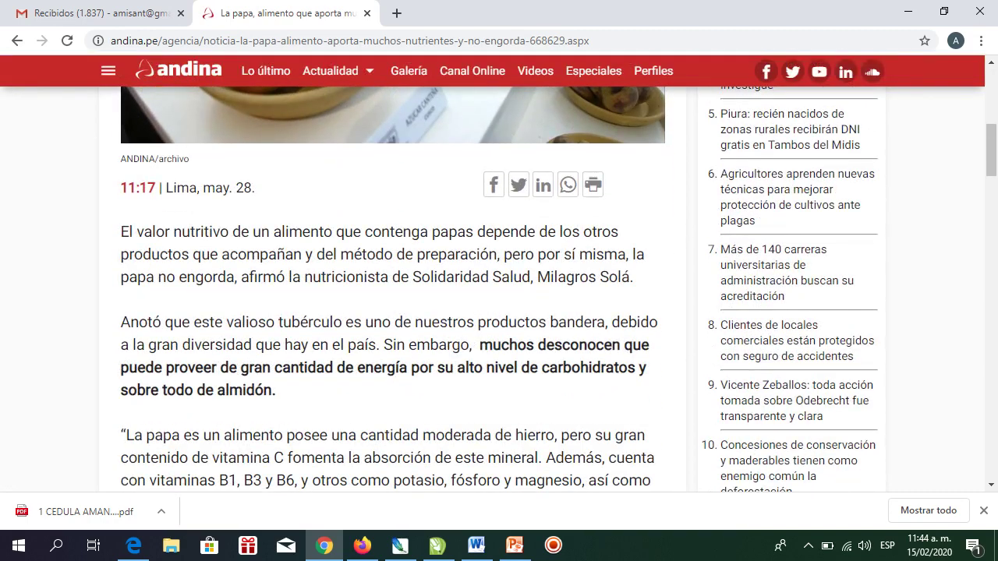
drag(276, 390, 120, 231)
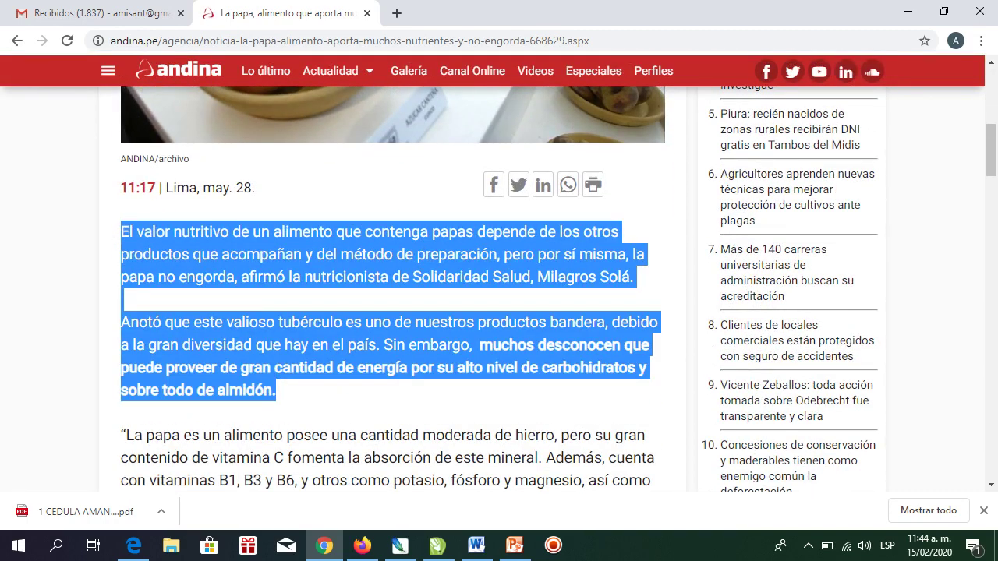
right_click(186, 228)
click(211, 240)
key(alt+Tab)
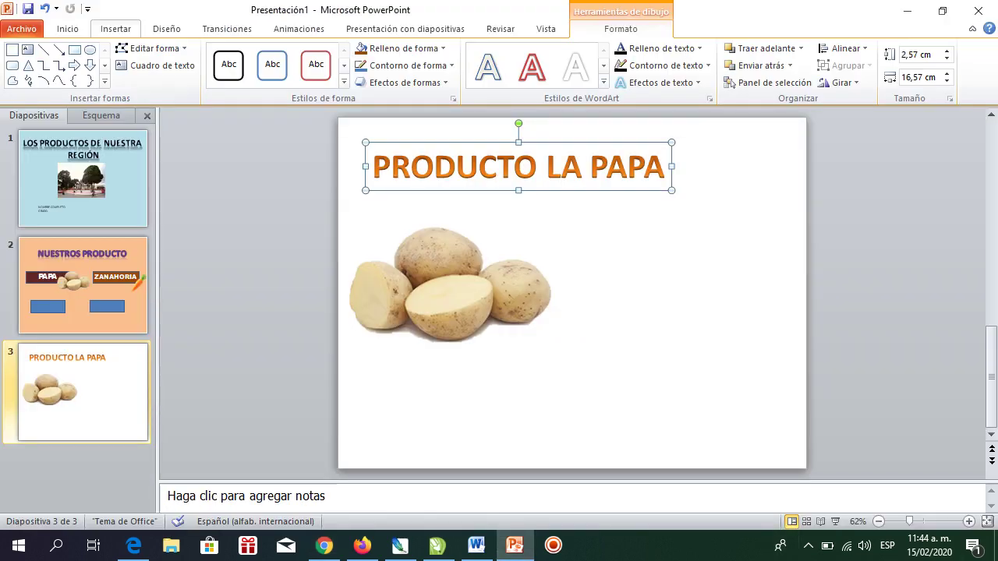
Draw a text box right of the potato and paste the paragraphs with Mantener sólo texto
click(115, 28)
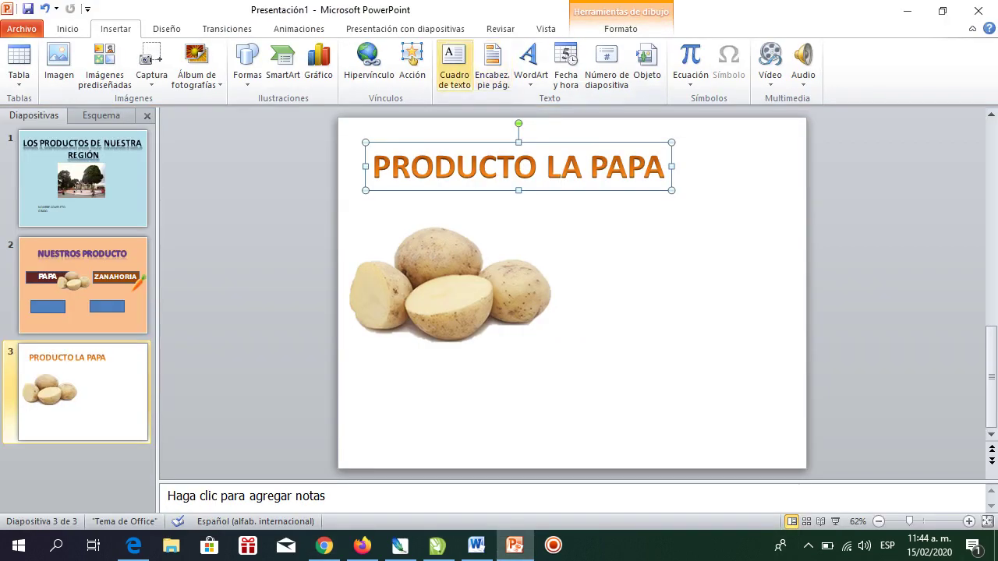
click(455, 67)
drag(583, 227, 786, 407)
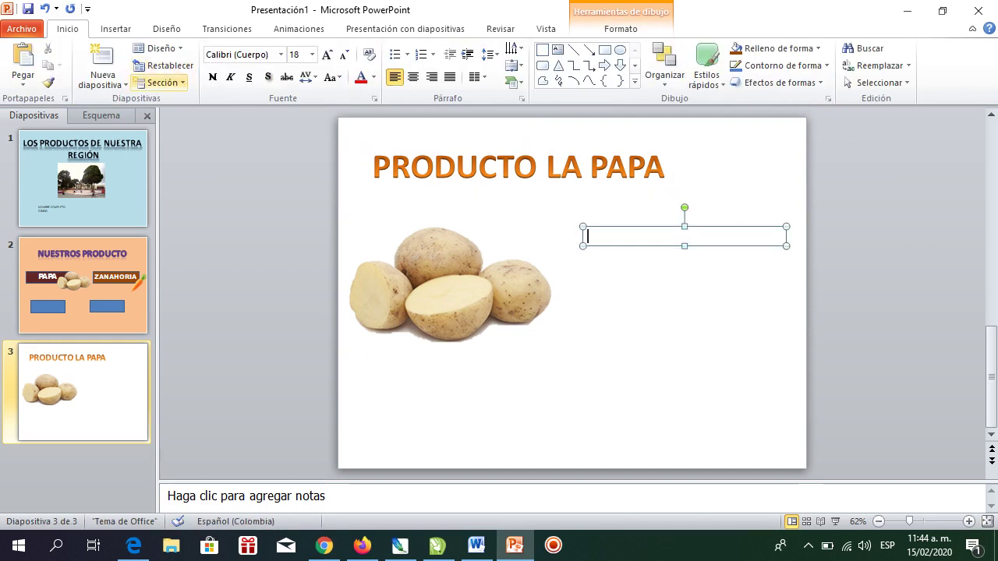
click(22, 80)
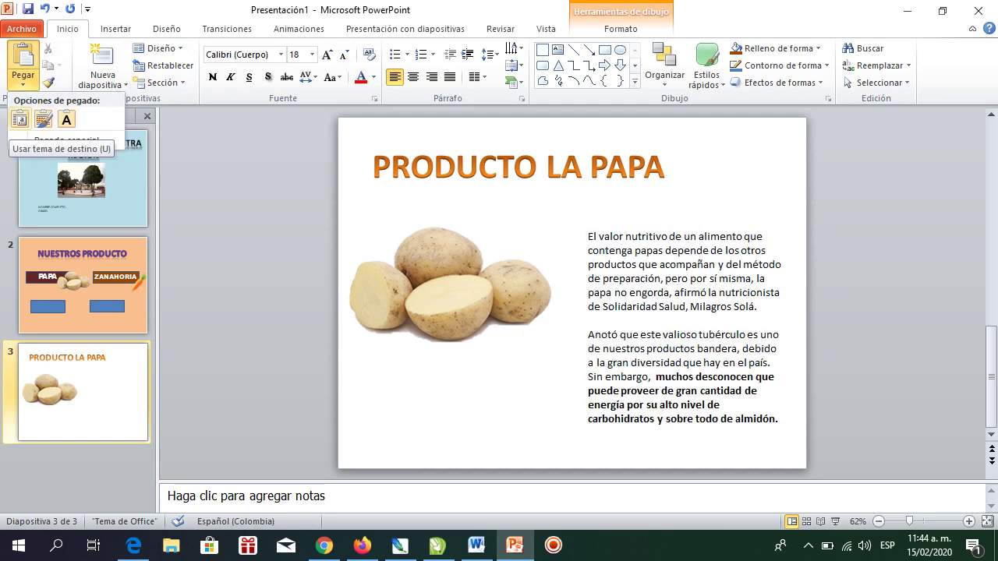
click(66, 118)
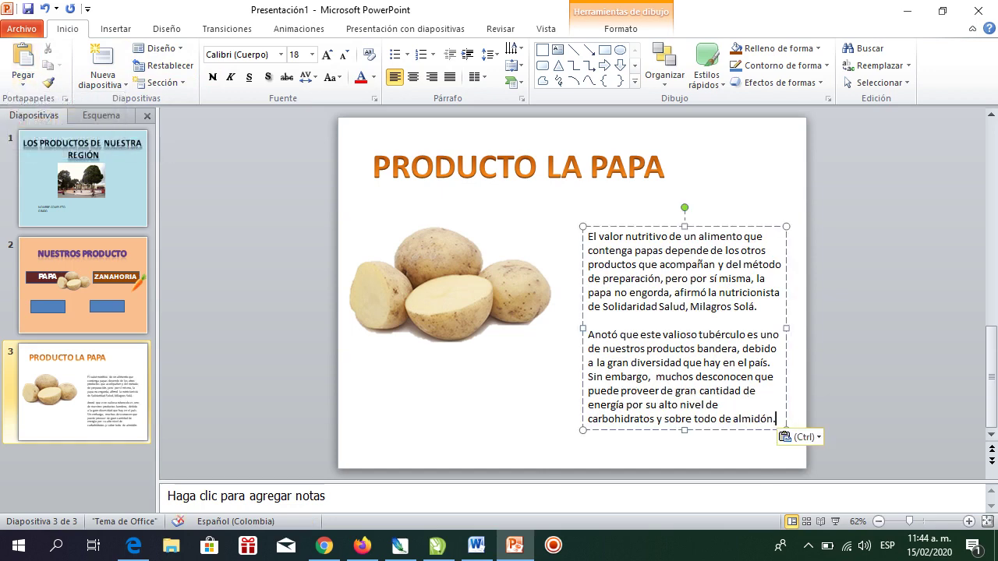
drag(584, 273, 570, 235)
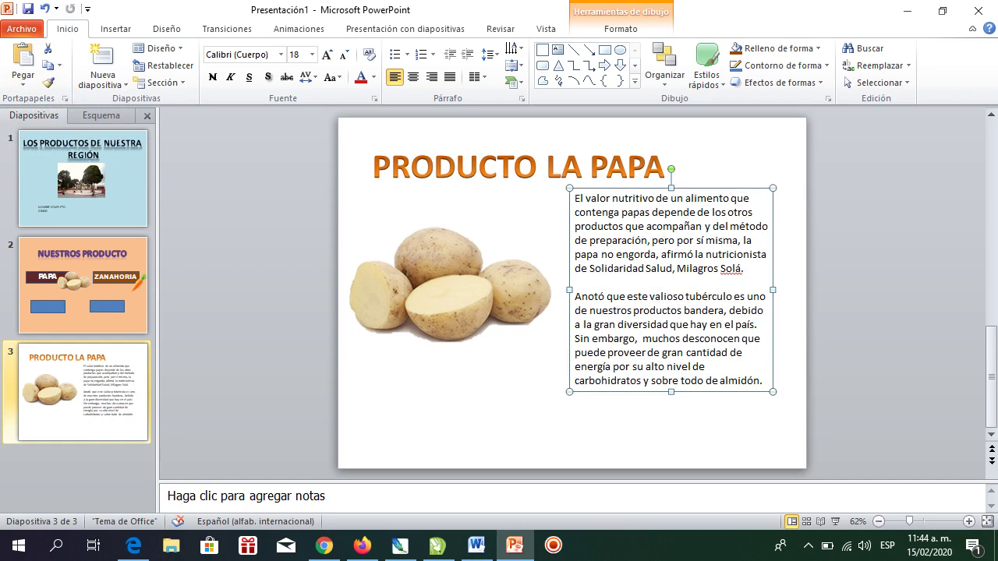
drag(773, 289, 790, 289)
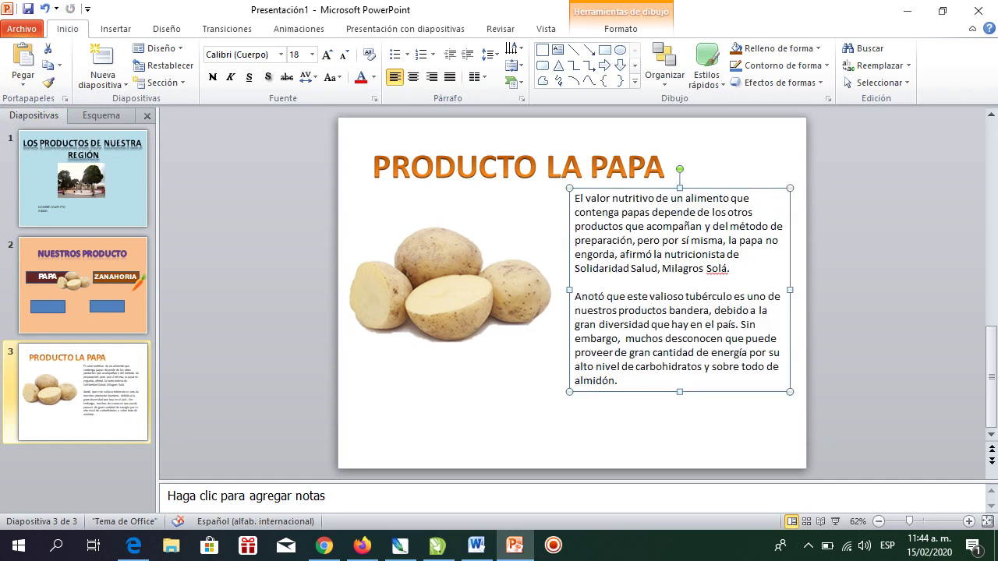
drag(620, 380, 574, 197)
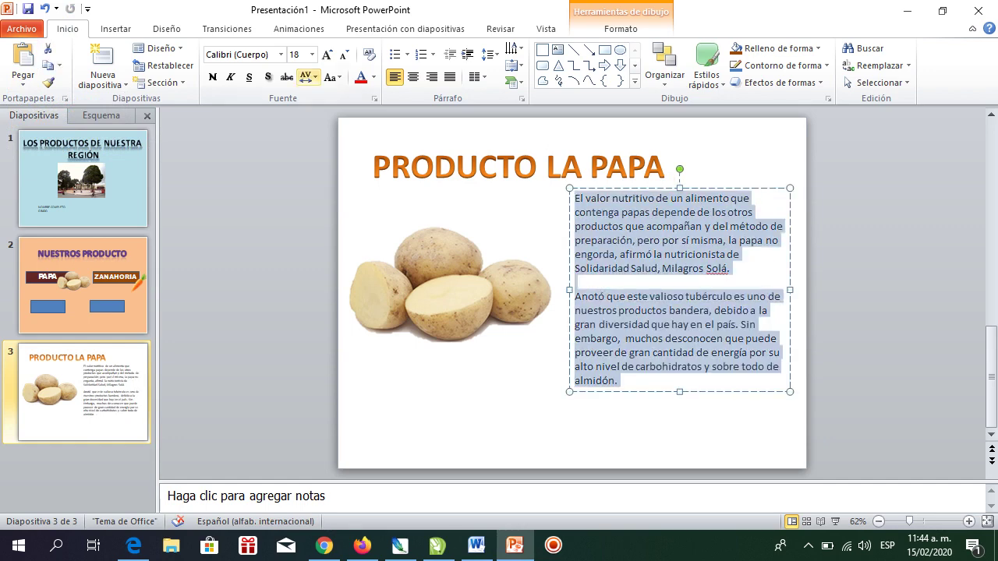
Set the potato paragraphs to Arial, 18 pt
click(281, 55)
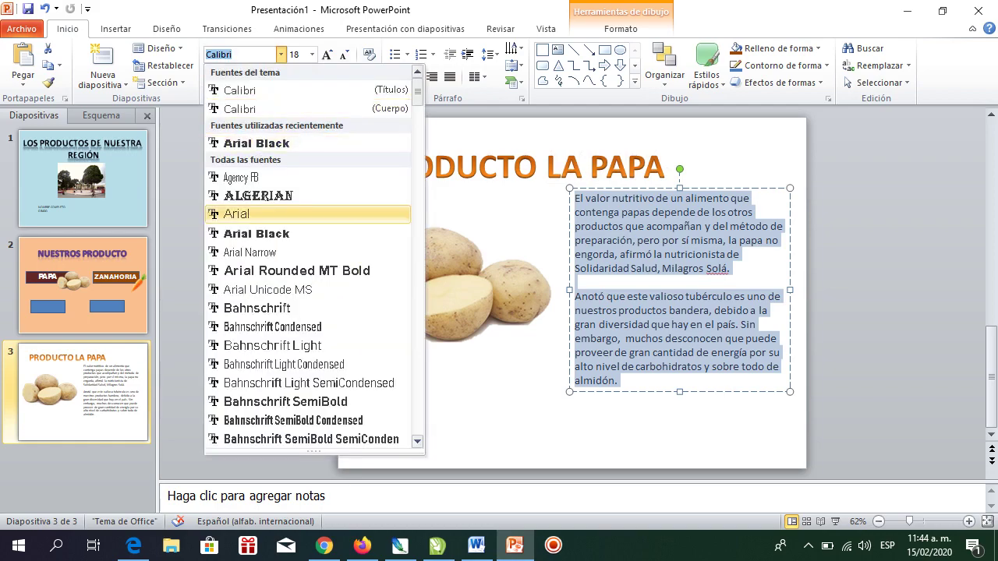
click(234, 212)
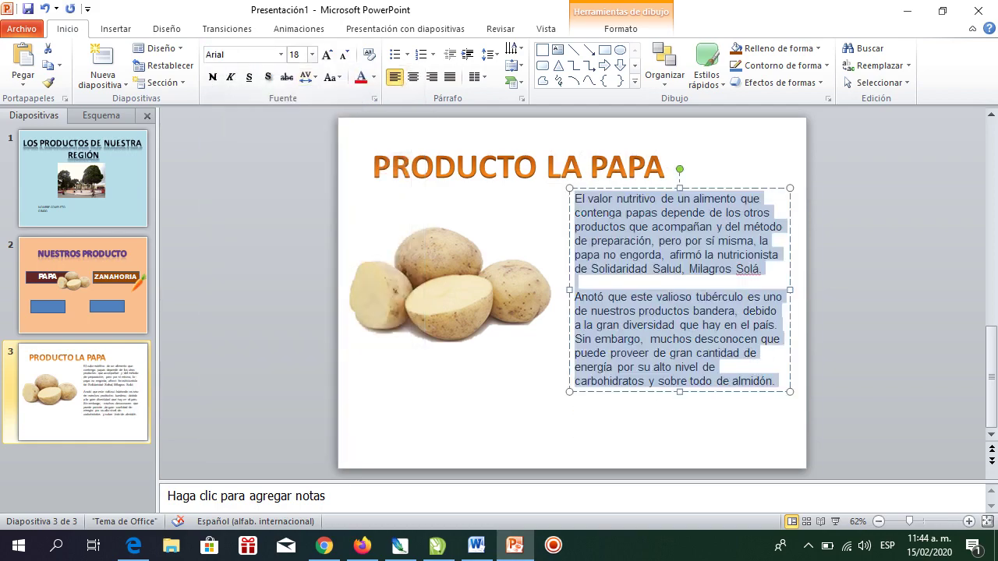
click(312, 55)
click(296, 191)
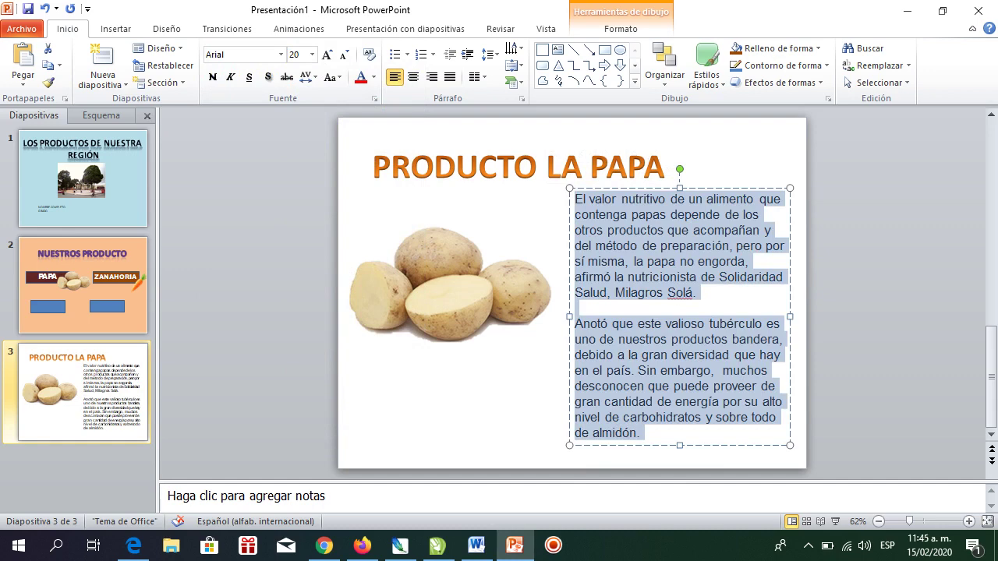
click(326, 55)
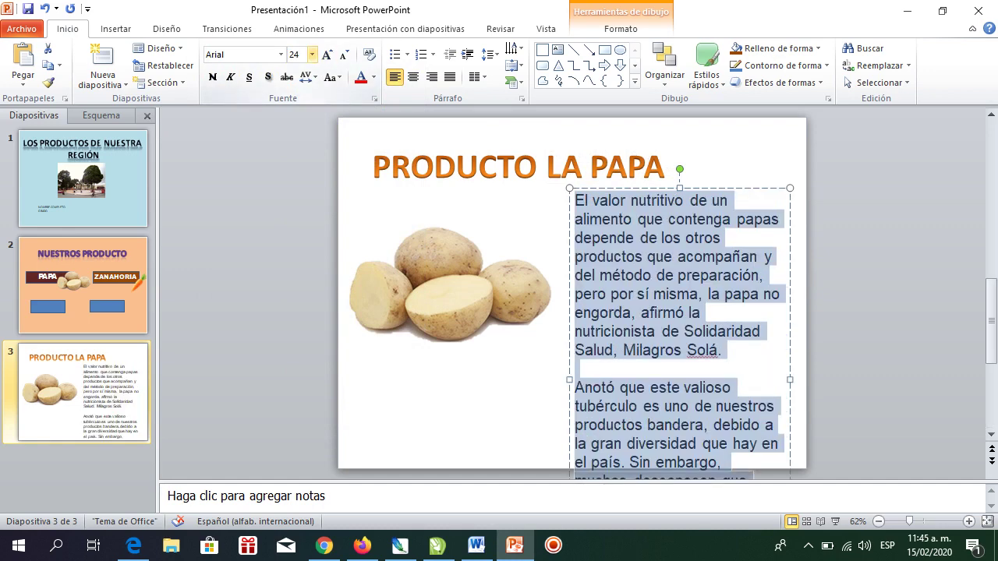
click(344, 55)
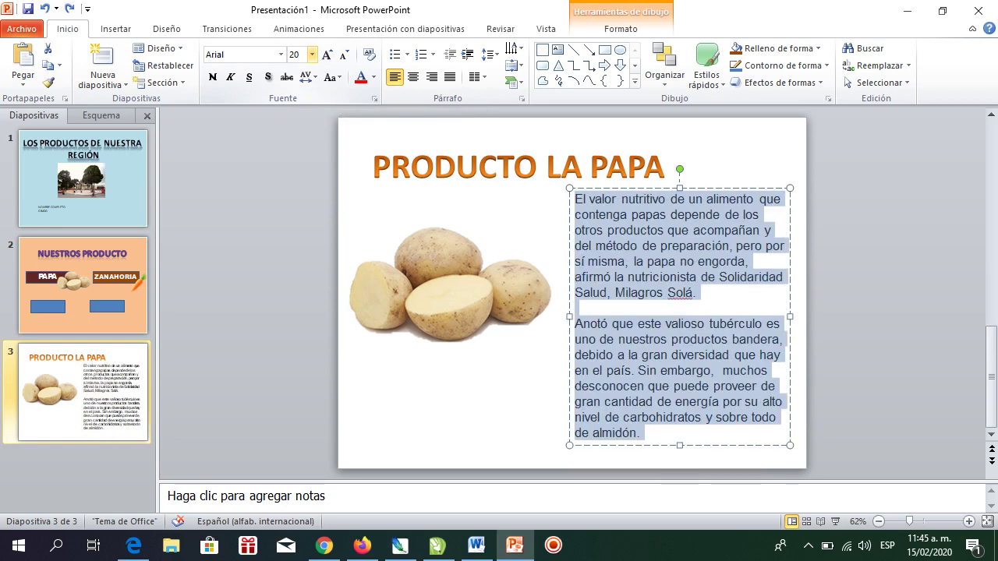
click(312, 55)
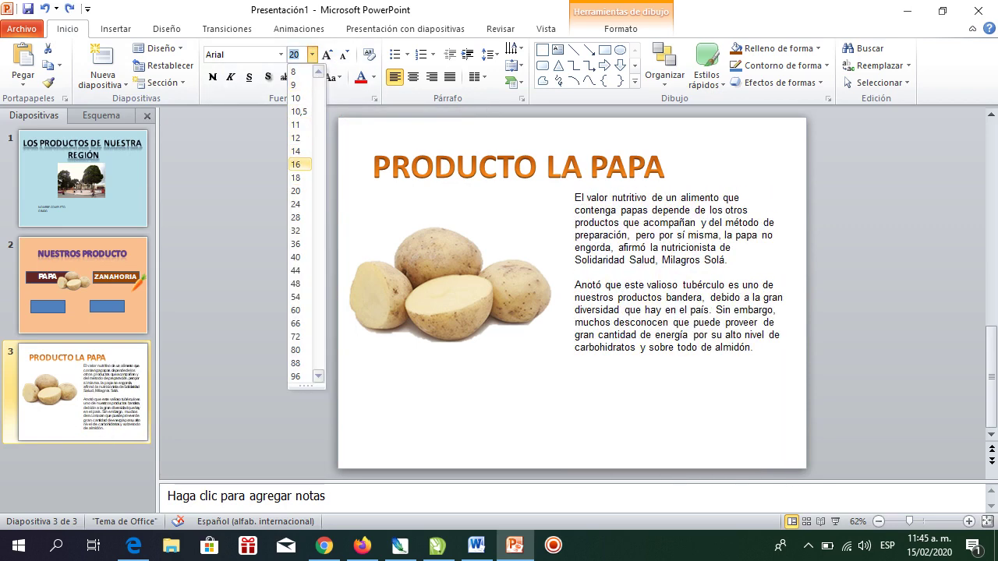
click(296, 178)
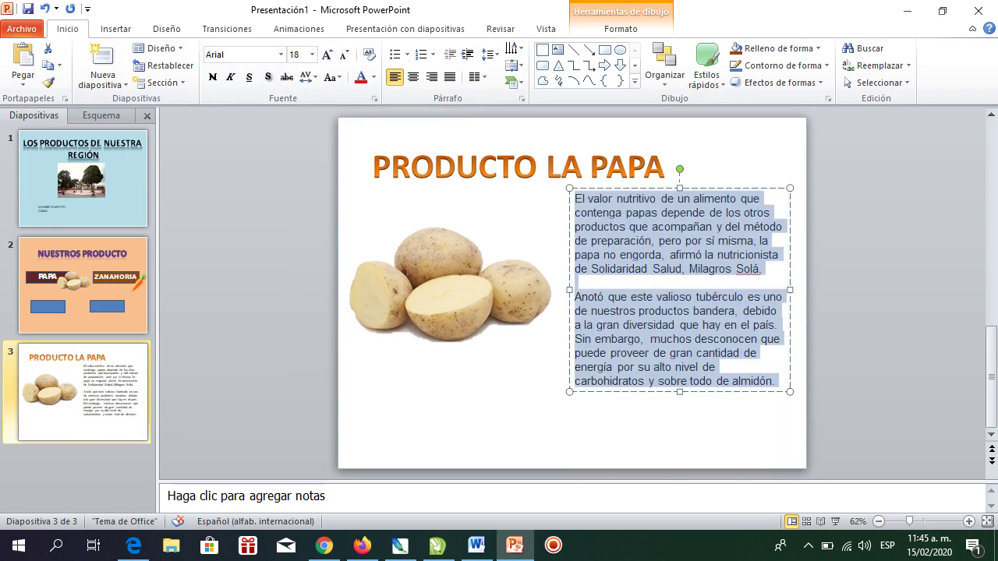
Shift the text box slightly left and justify the paragraphs
drag(570, 234, 553, 246)
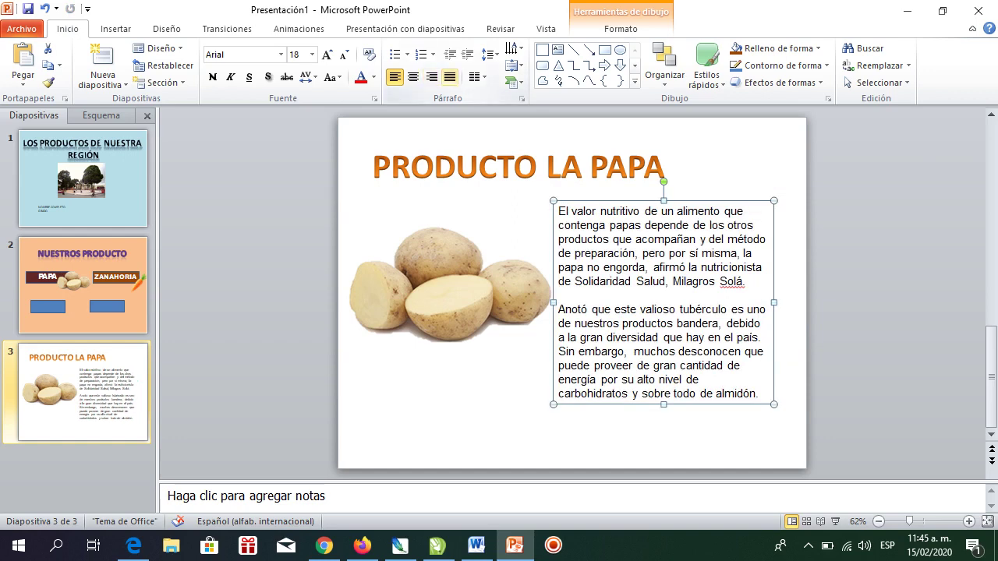
click(450, 77)
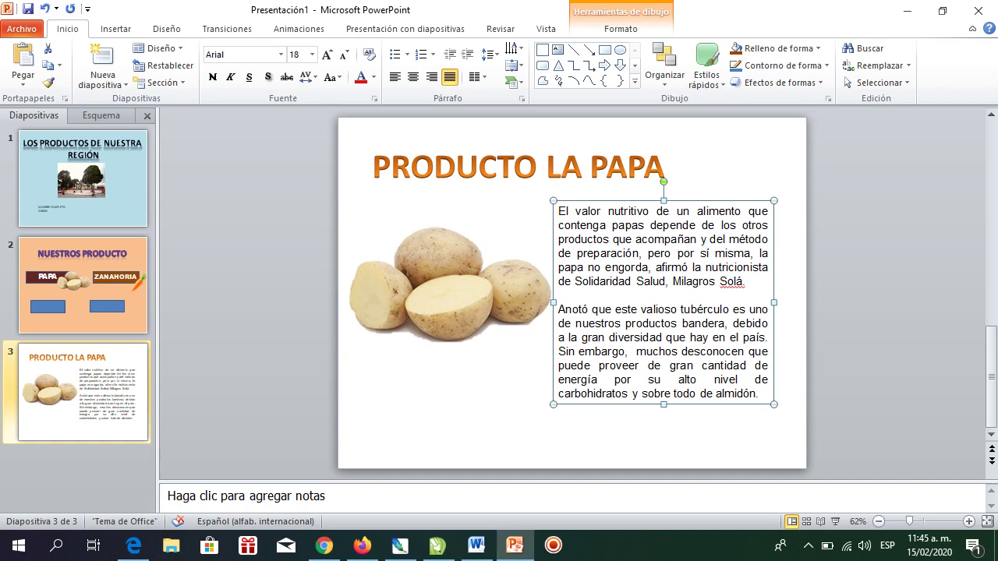
key(Escape)
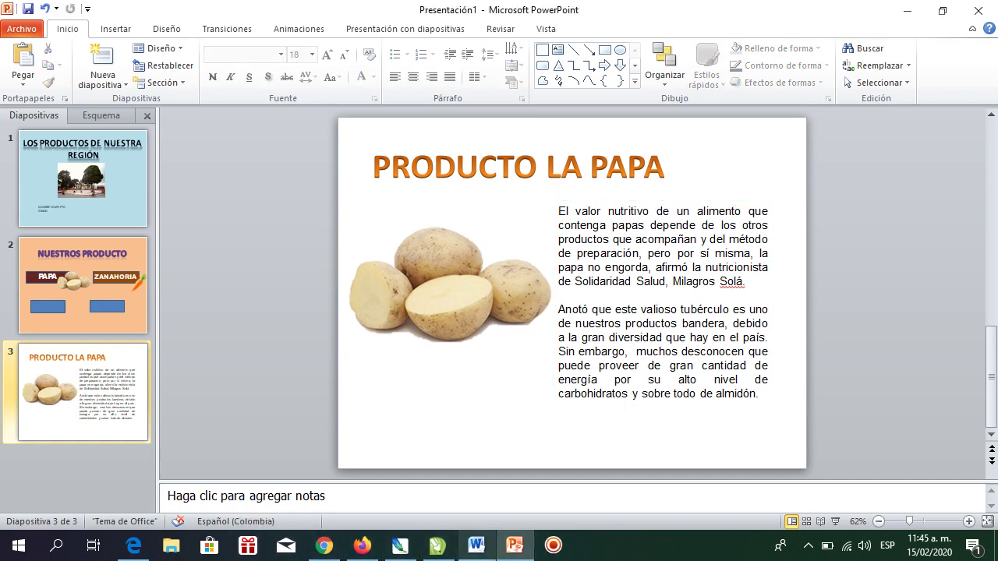
click(476, 545)
Read the Guía 3 document in Word down to step 6, then return to the PowerPoint slide
scroll(499, 312, down, 5)
scroll(499, 312, down, 5)
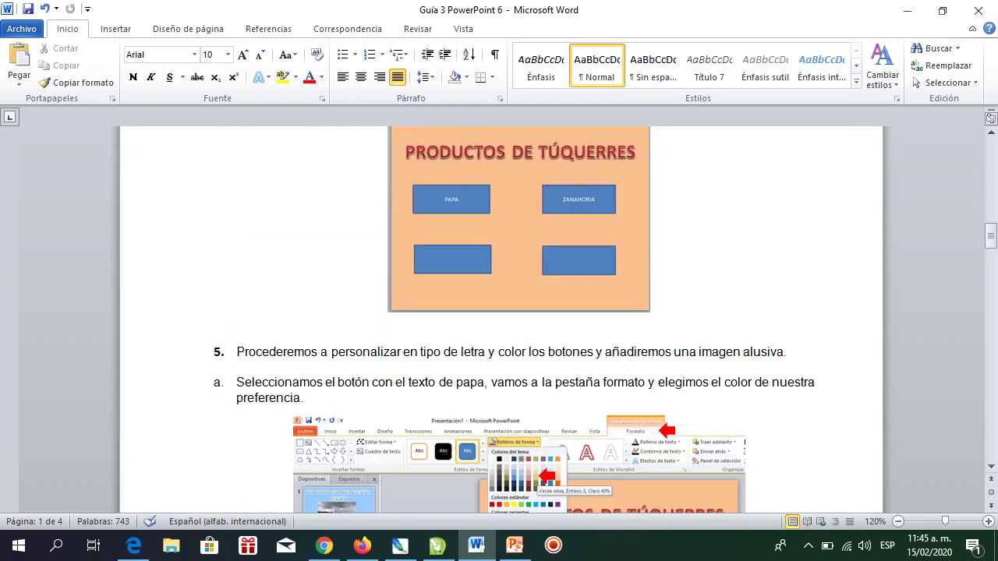
scroll(499, 312, down, 1)
scroll(499, 312, down, 4)
scroll(499, 312, down, 5)
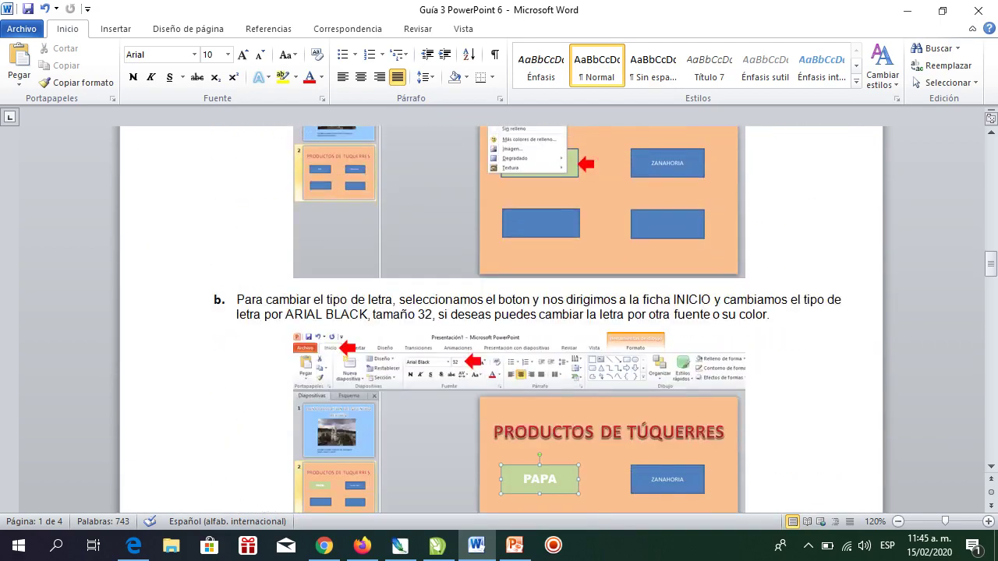
scroll(499, 312, down, 3)
scroll(499, 311, down, 3)
scroll(499, 312, down, 4)
scroll(499, 312, down, 6)
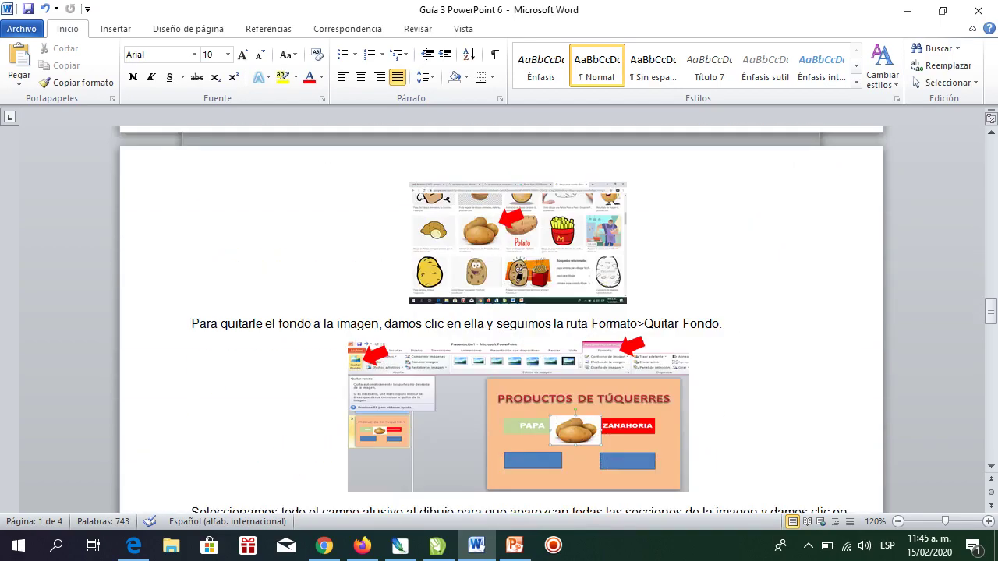
scroll(499, 312, down, 4)
scroll(499, 312, down, 4)
scroll(499, 312, down, 1)
scroll(499, 312, down, 5)
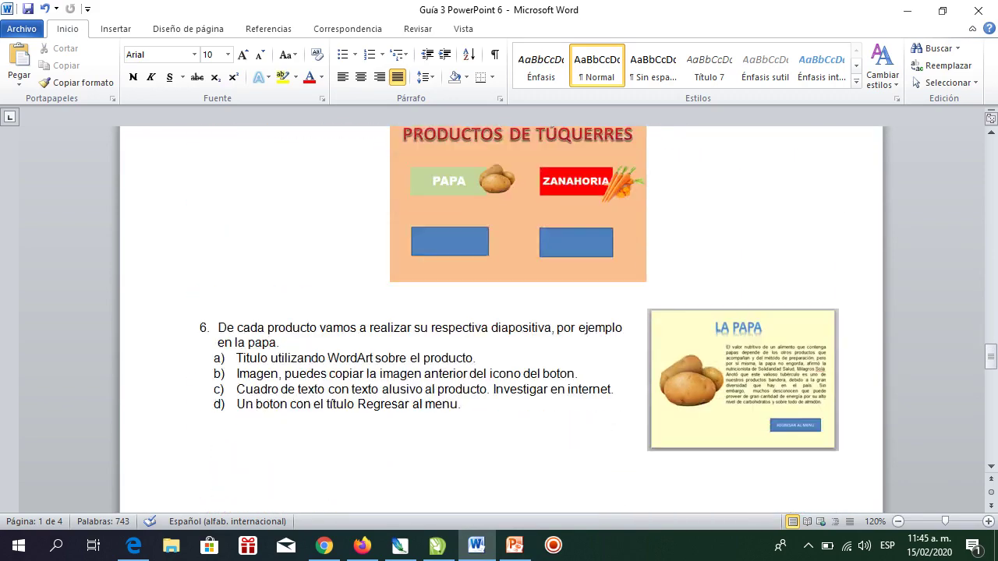
scroll(499, 312, down, 1)
scroll(499, 312, up, 2)
scroll(499, 311, down, 3)
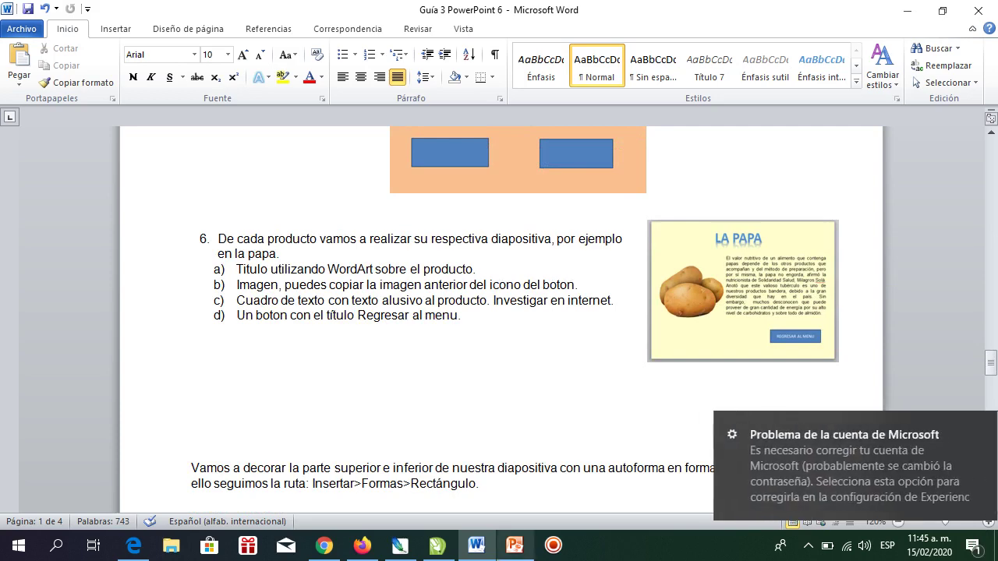
click(515, 545)
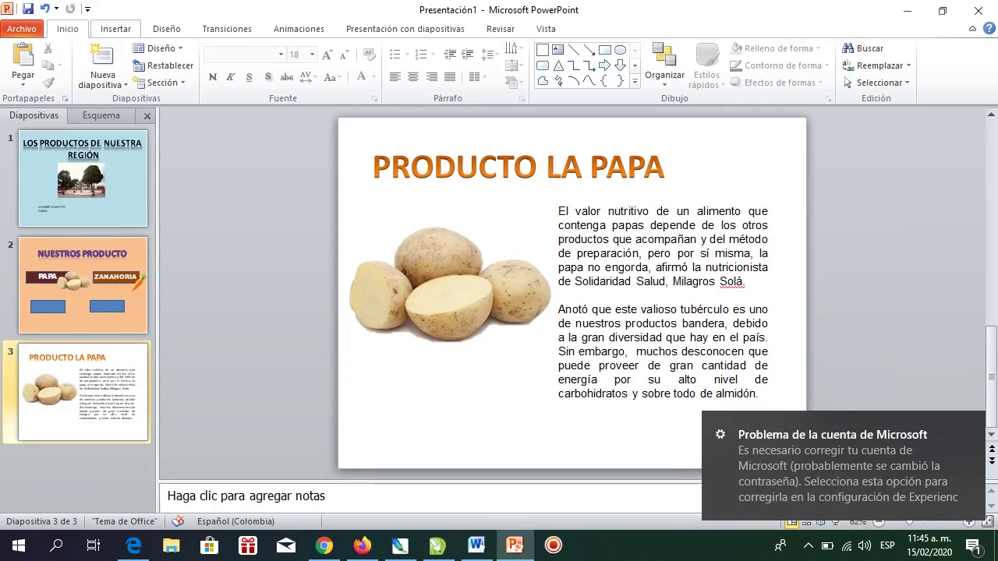
Draw an action button at the slide's bottom right, keep the default action settings, and label it REGRESAR
click(115, 28)
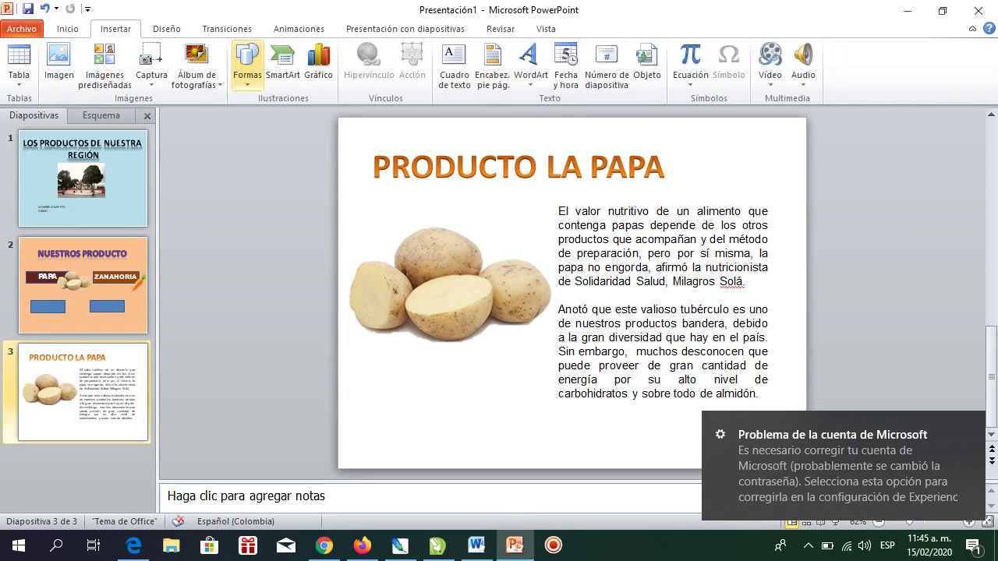
click(247, 62)
scroll(382, 170, down, 1)
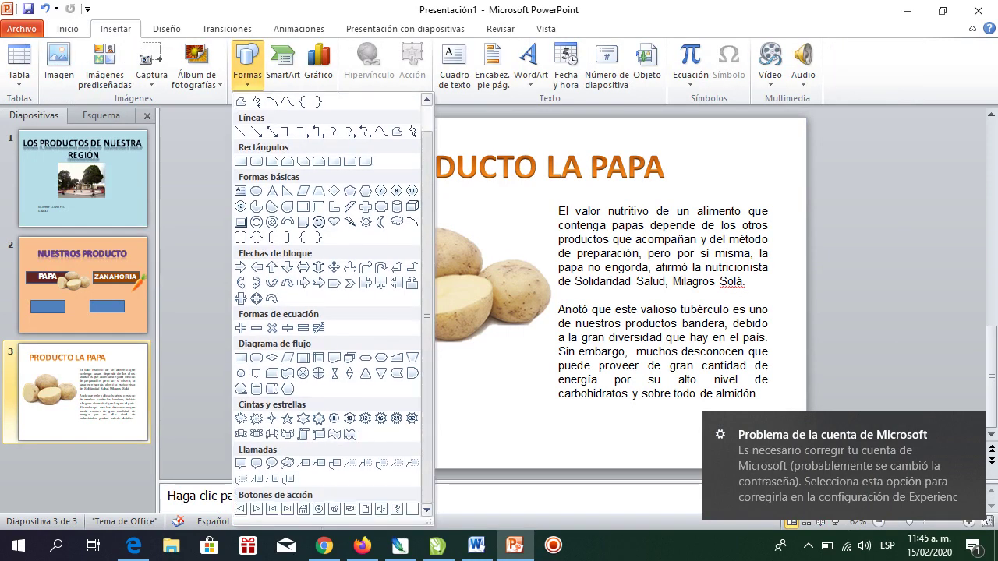
click(365, 161)
drag(664, 422, 760, 459)
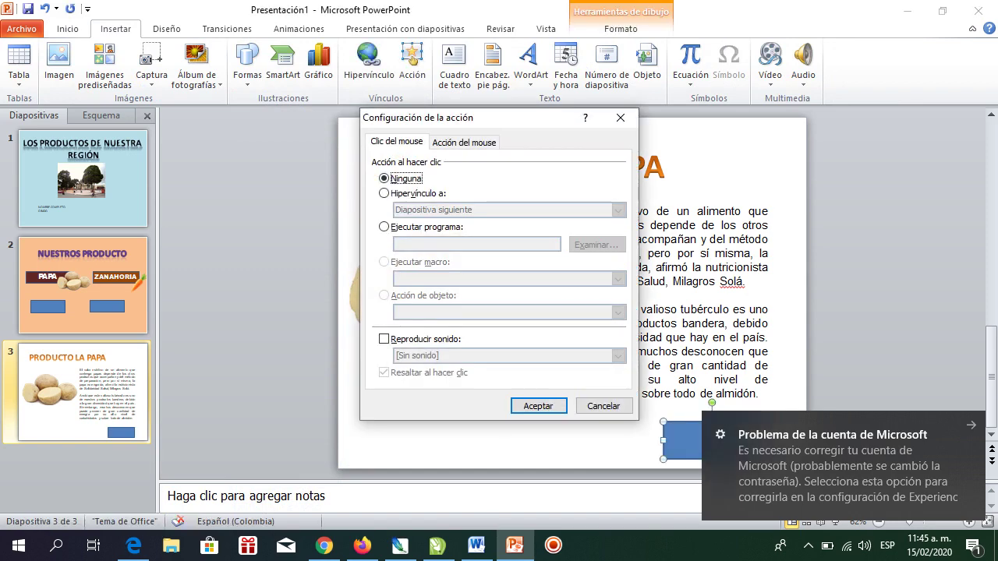
click(538, 405)
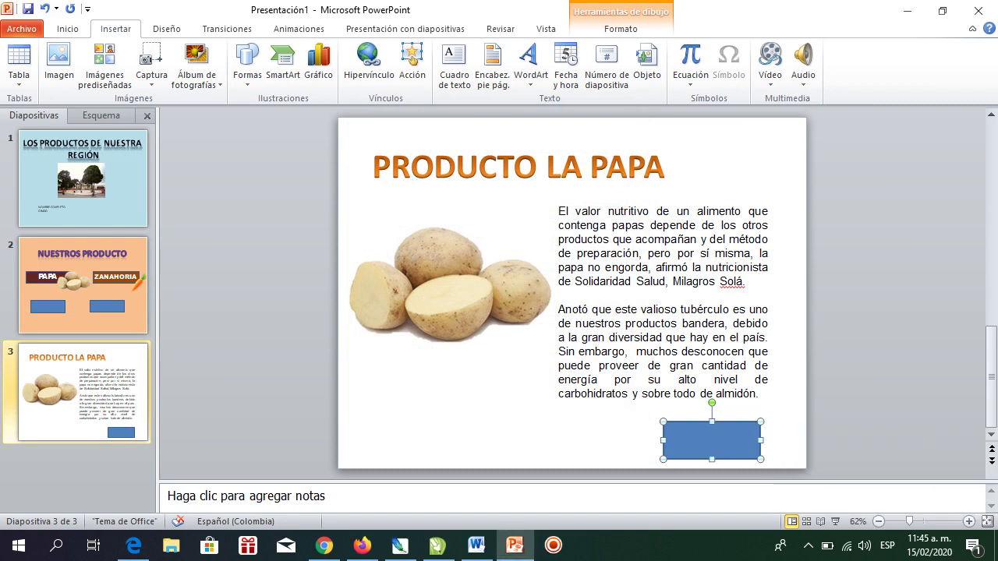
text(REGRESA)
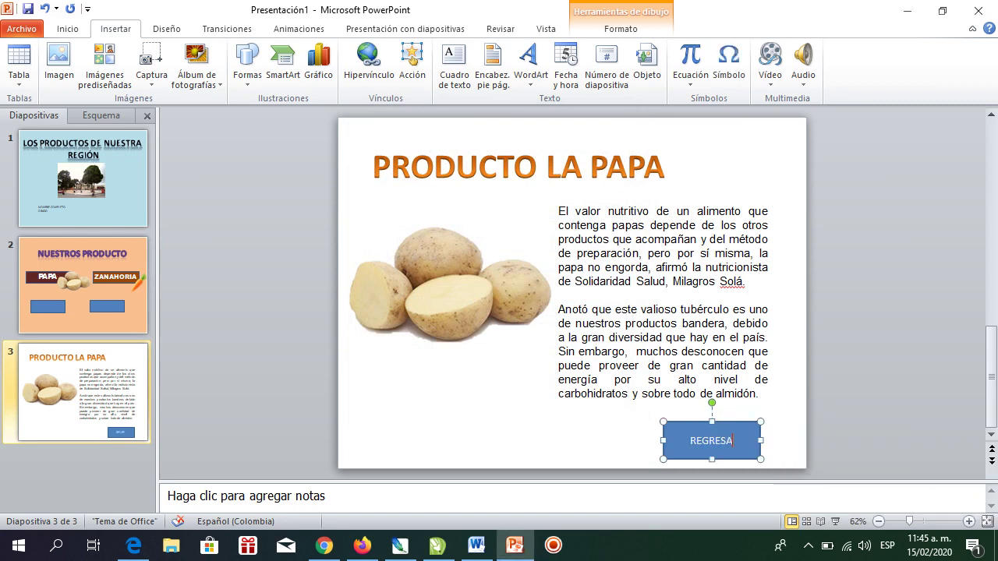
text(R)
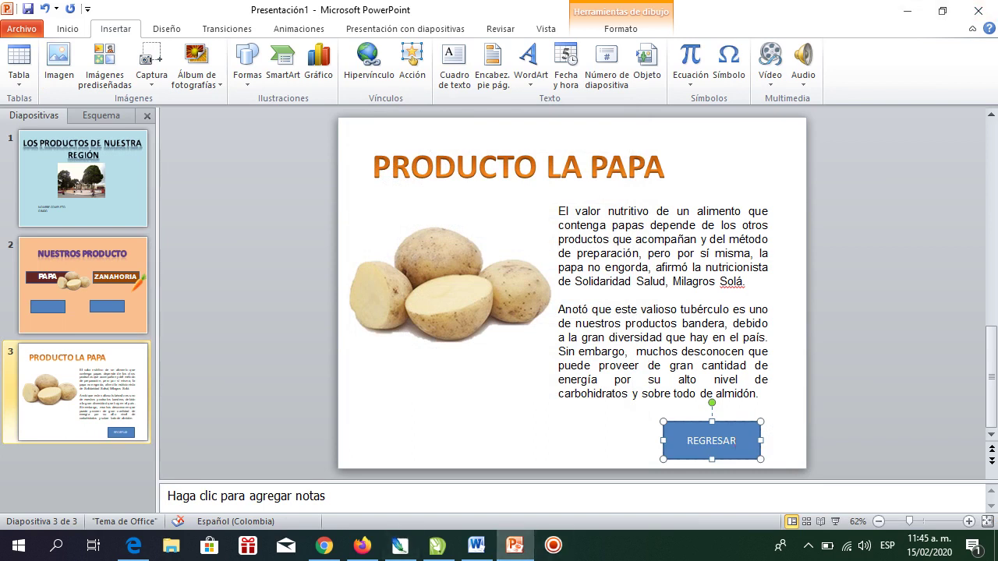
key(Escape)
Fill the REGRESAR button with brown and set its text to Arial Black
click(621, 29)
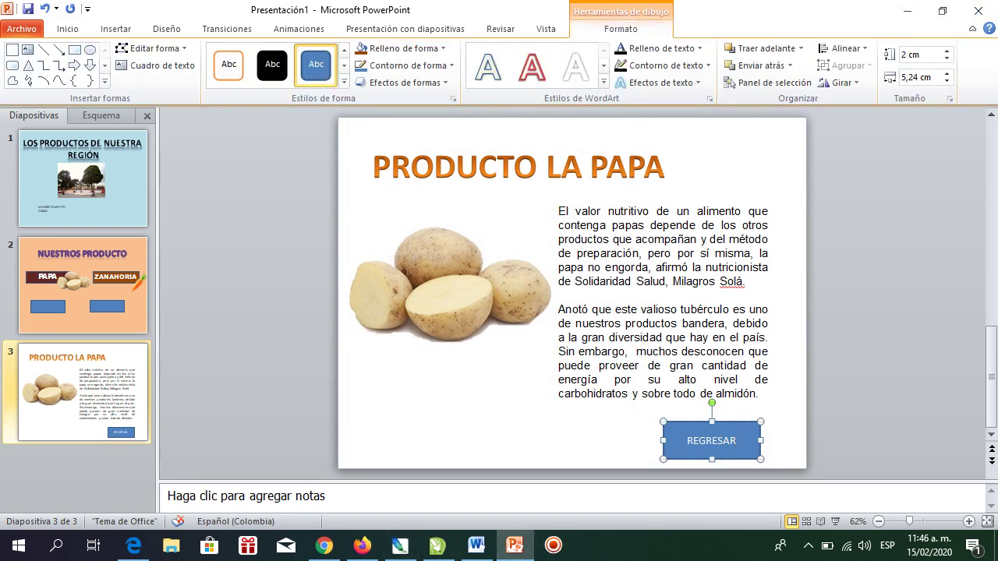
click(402, 48)
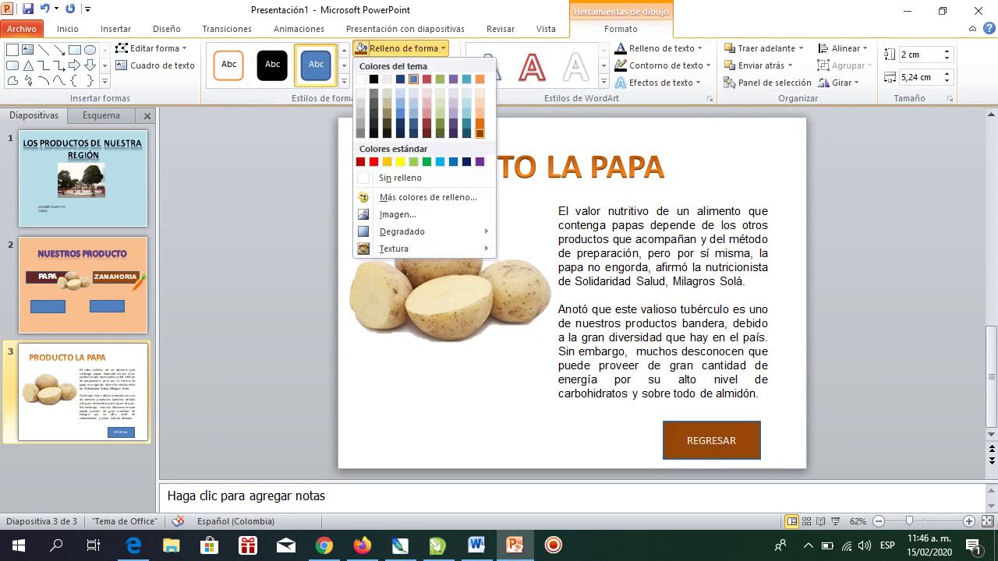
click(480, 132)
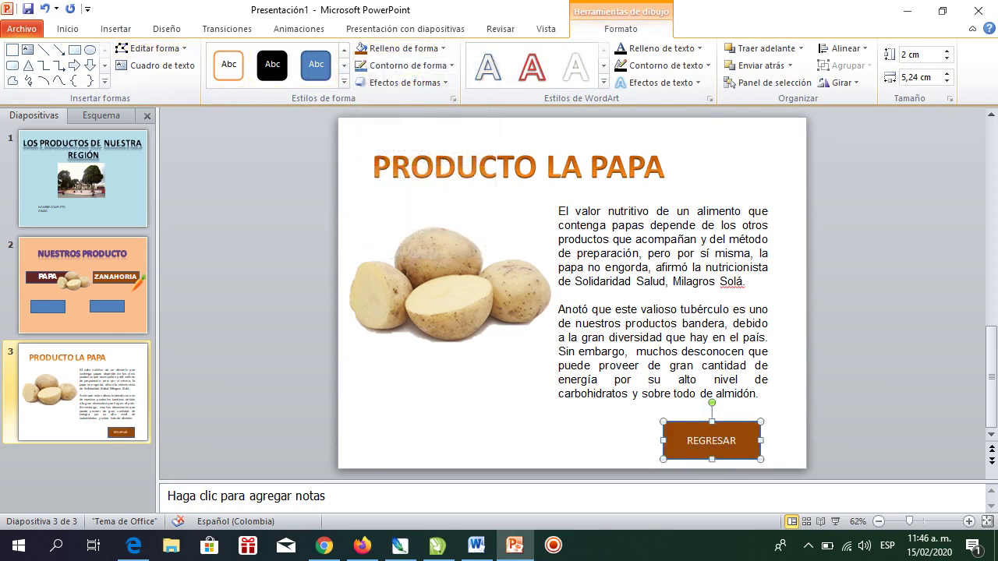
click(67, 28)
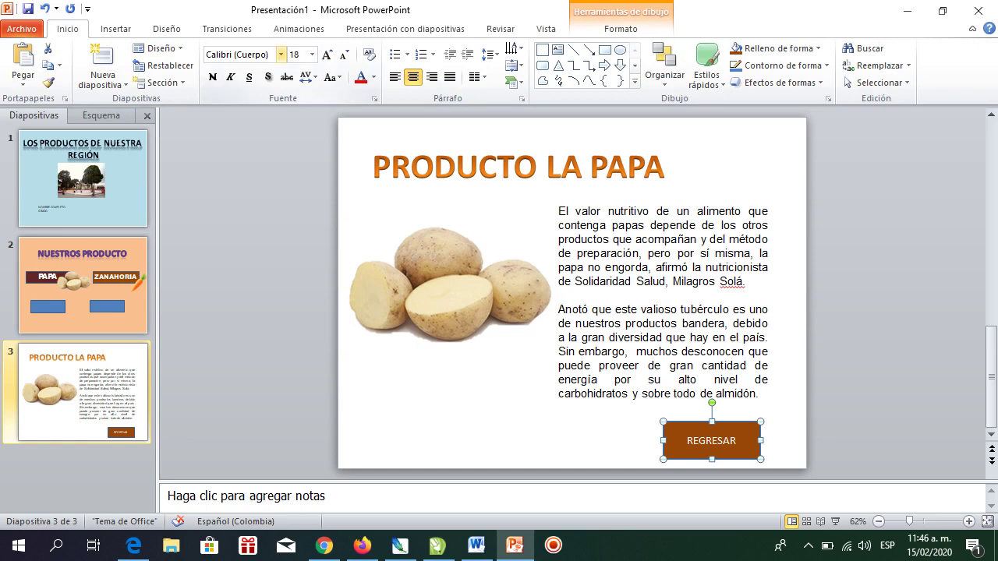
click(280, 55)
click(256, 162)
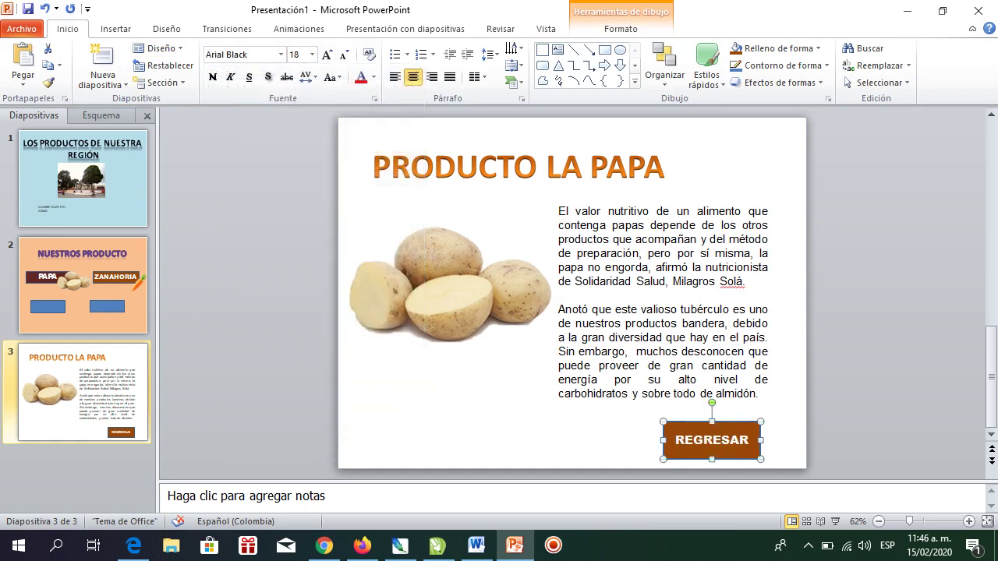
key(Escape)
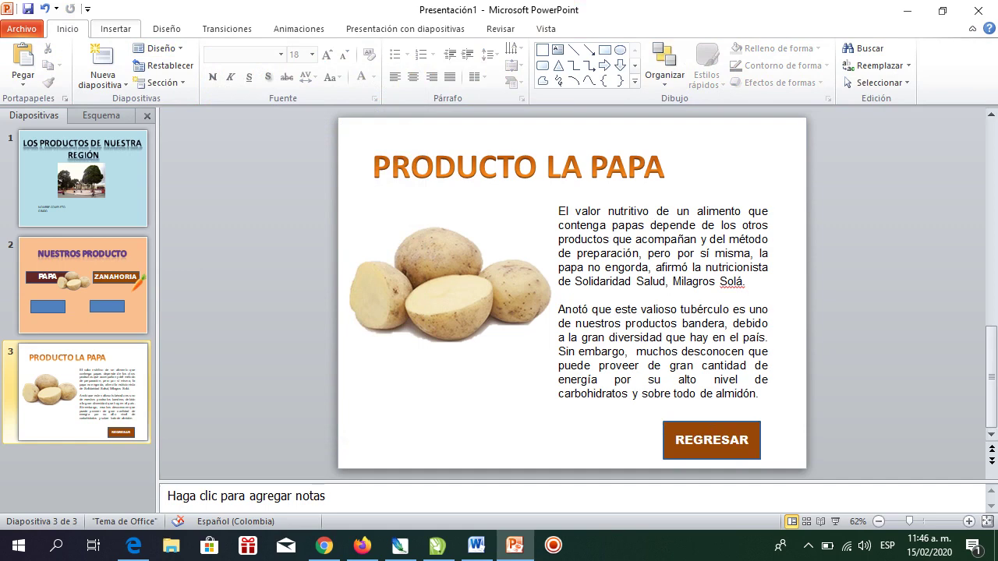
Give slide 3 a solid light purple background fill
click(167, 29)
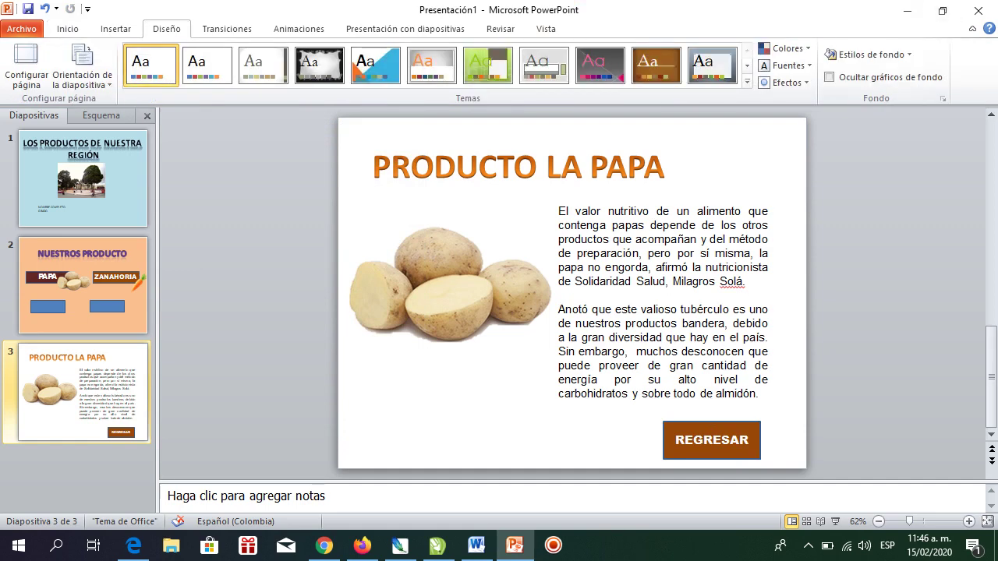
click(867, 55)
click(804, 219)
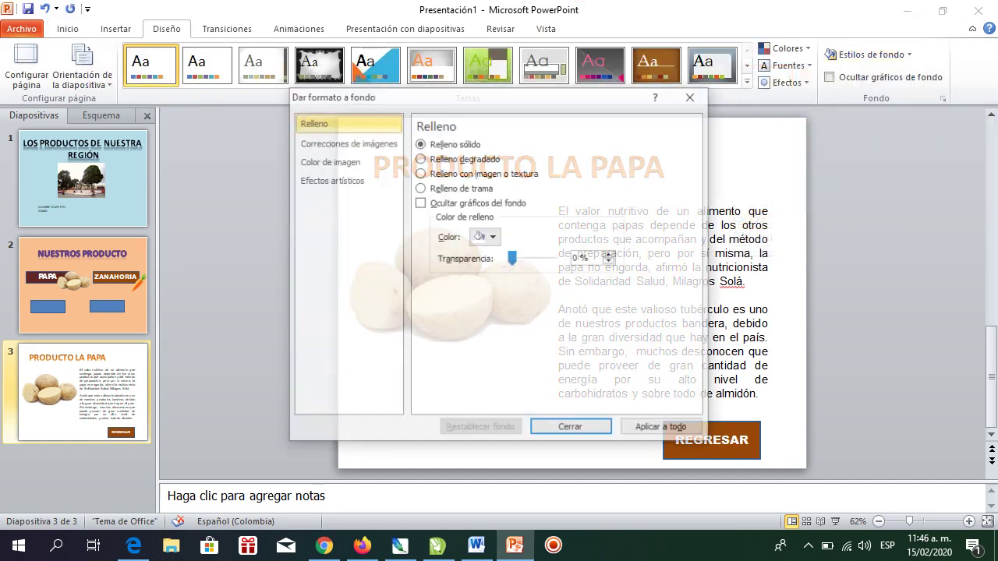
click(485, 237)
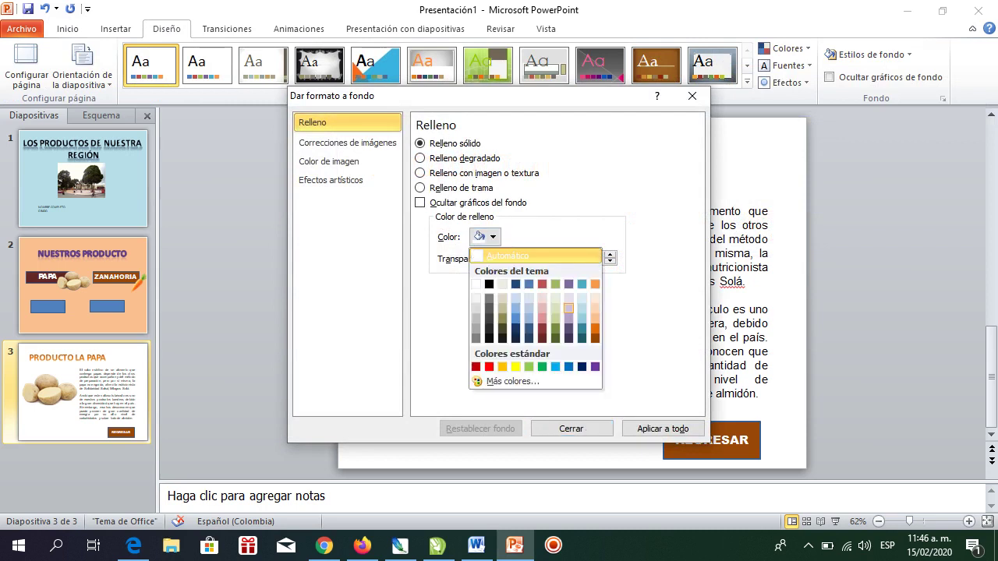
click(569, 308)
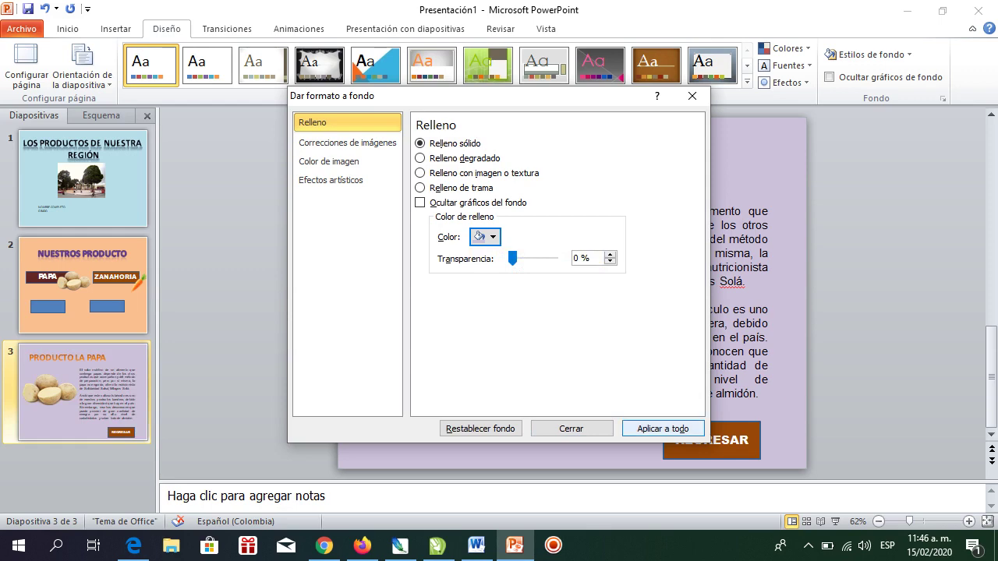
click(571, 429)
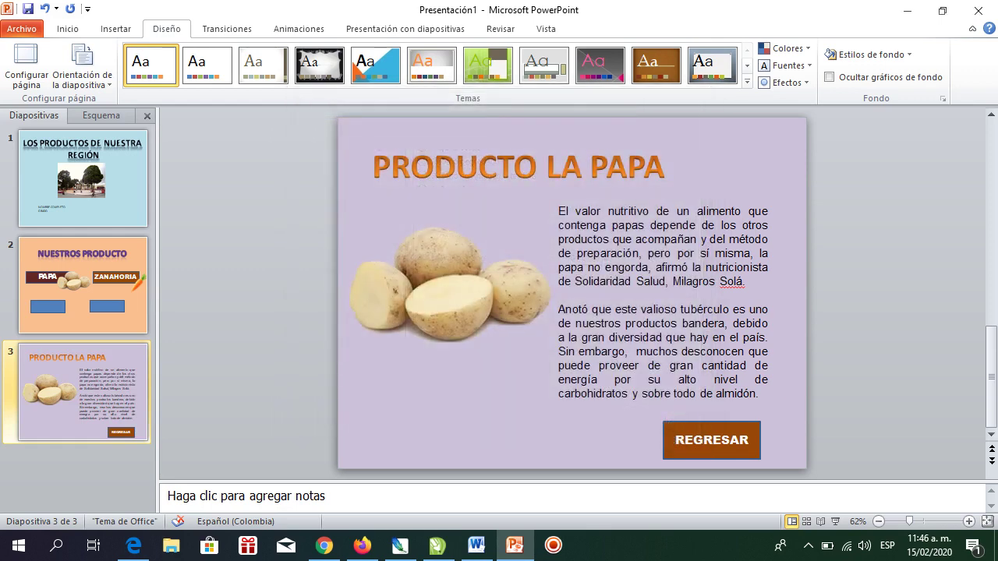
Nudge the PRODUCTO LA PAPA title slightly upward
click(627, 167)
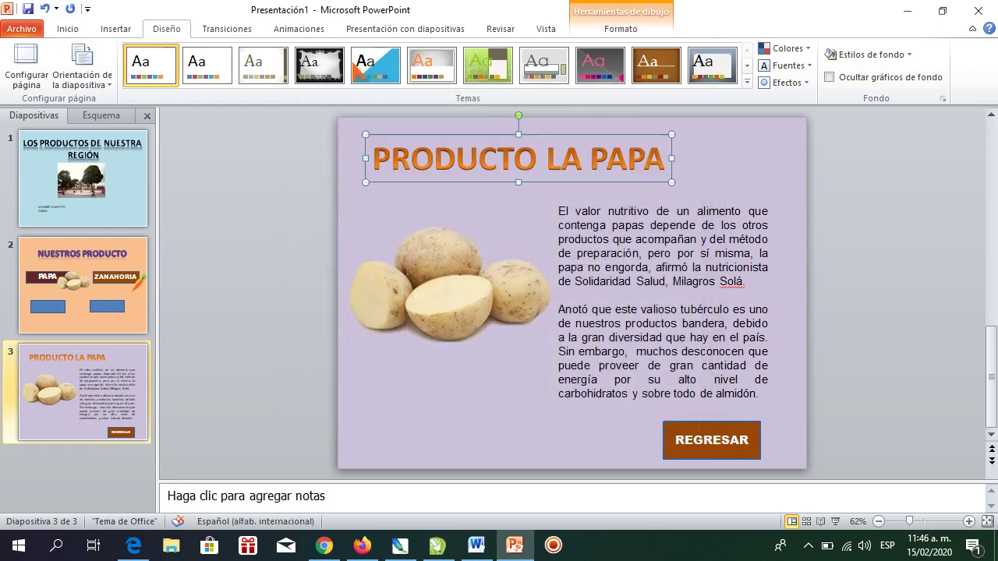
key(Up)
key(Up)
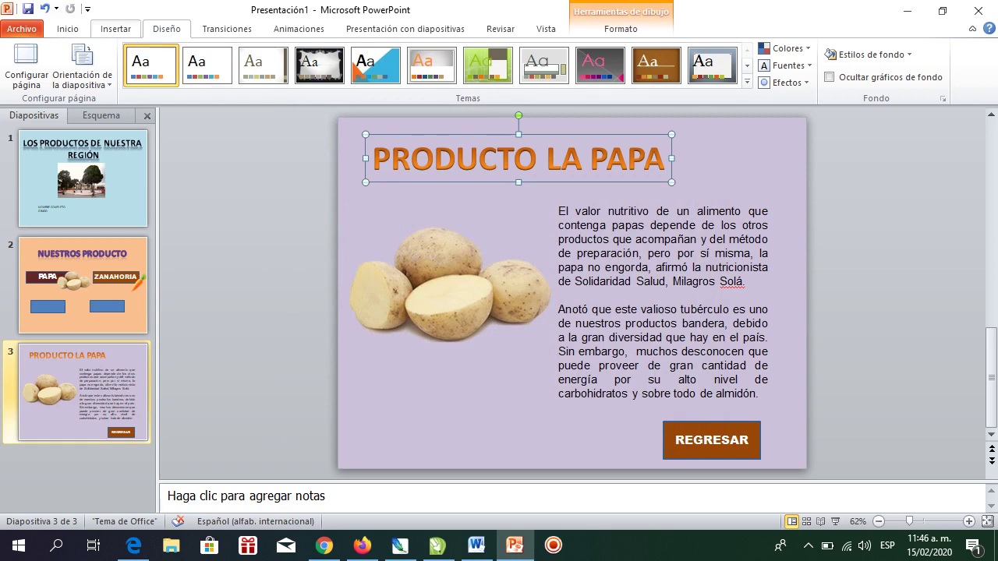
click(115, 28)
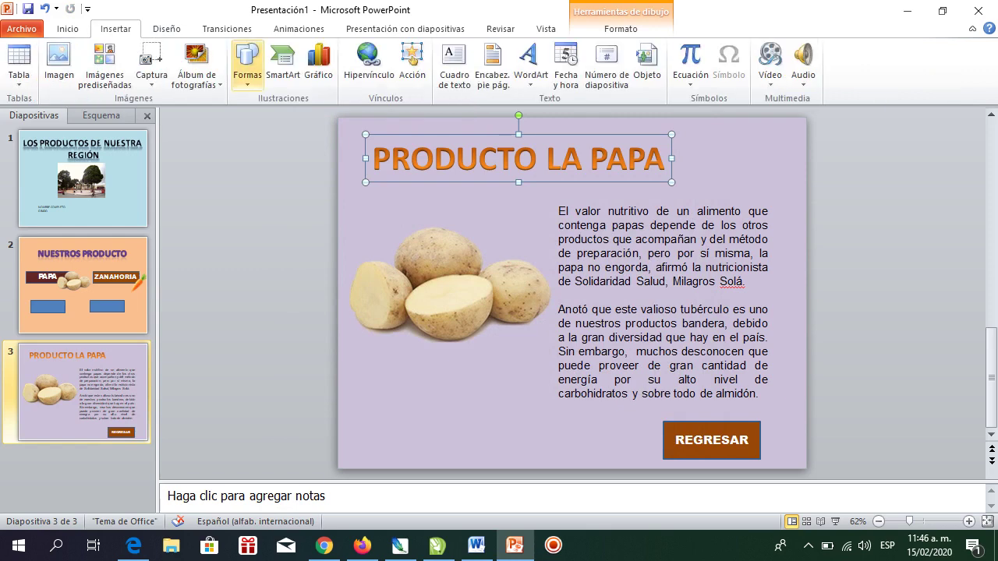
Draw a blue rectangle across the top, send it behind the title, and centre the title on it
click(247, 67)
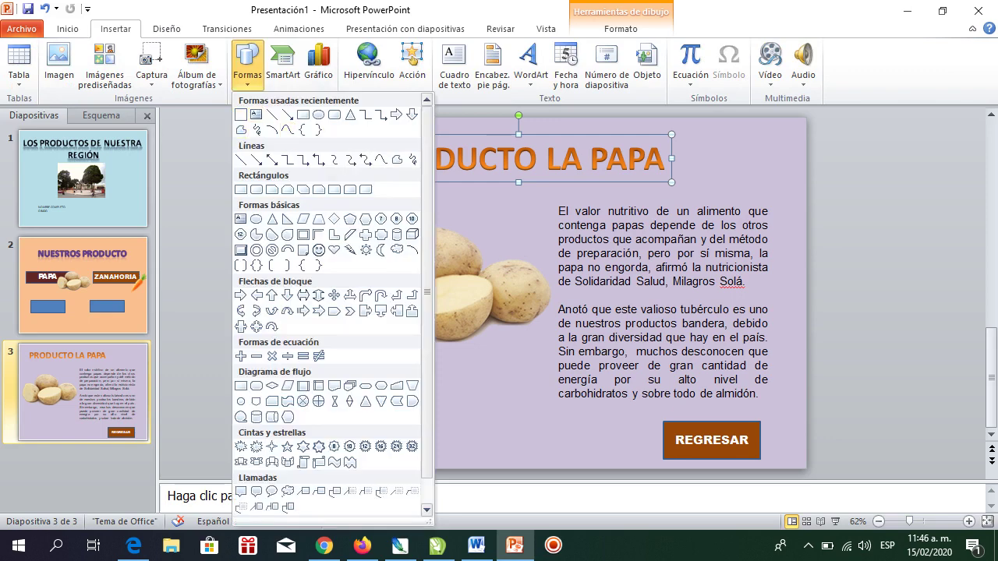
click(241, 189)
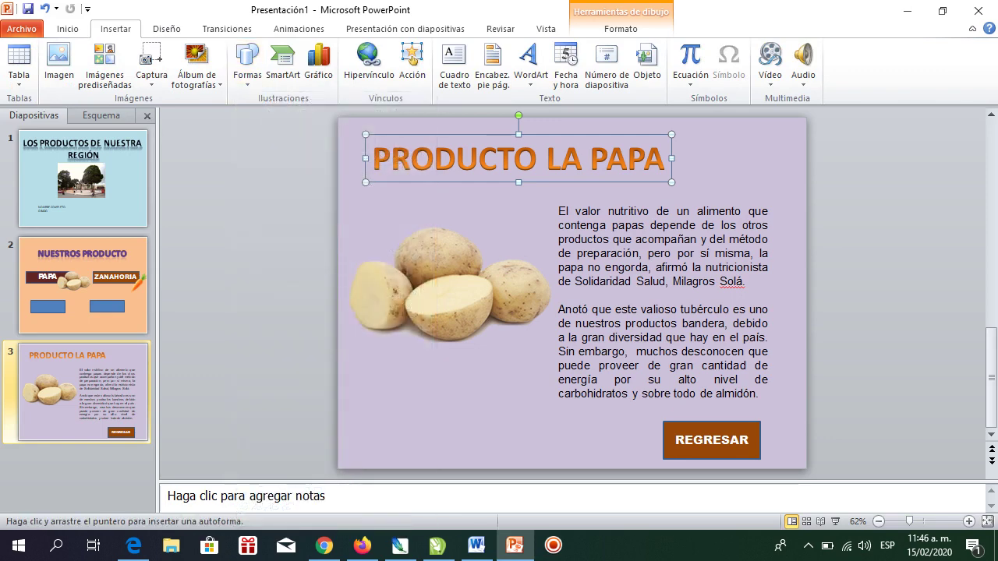
drag(337, 117, 807, 191)
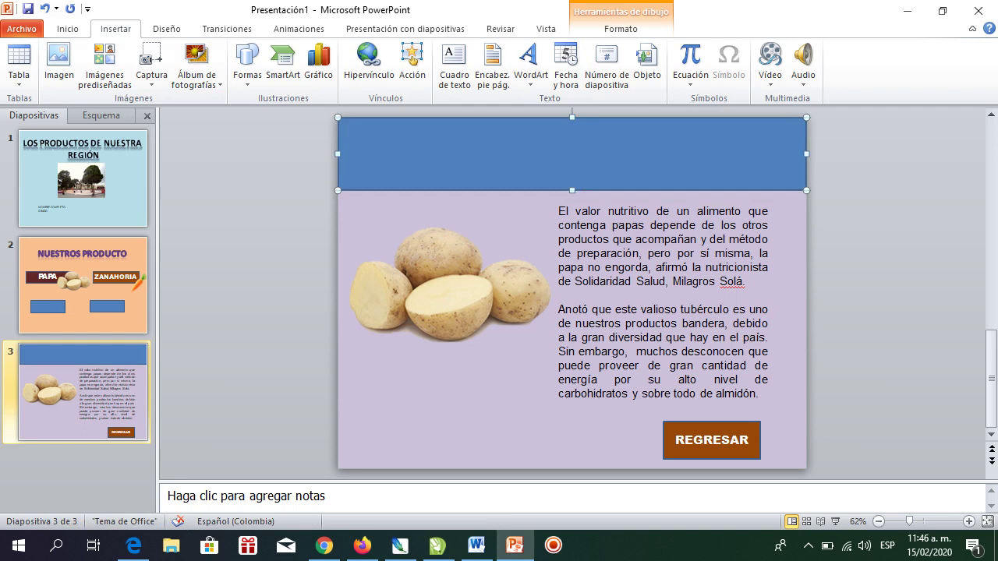
right_click(662, 162)
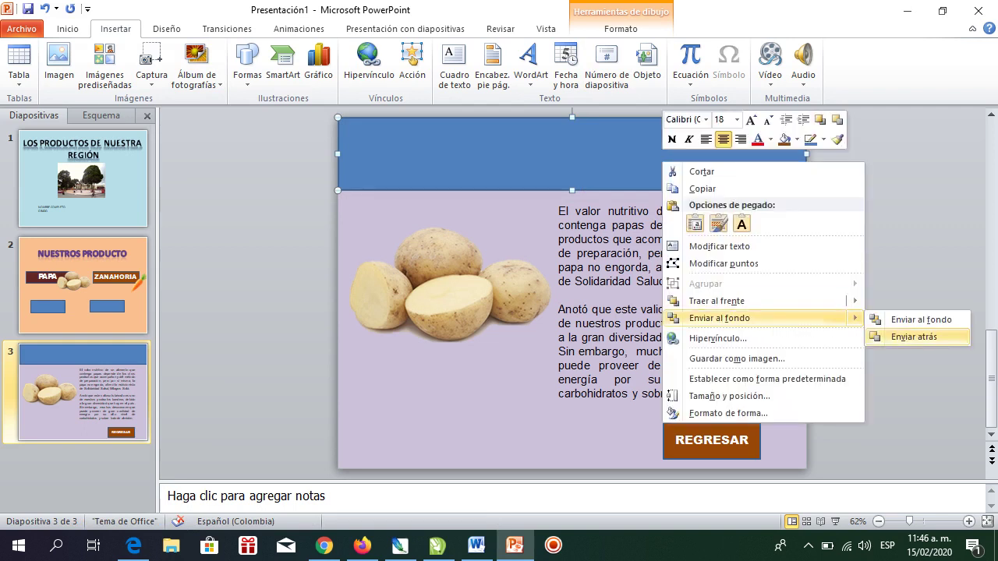
click(921, 320)
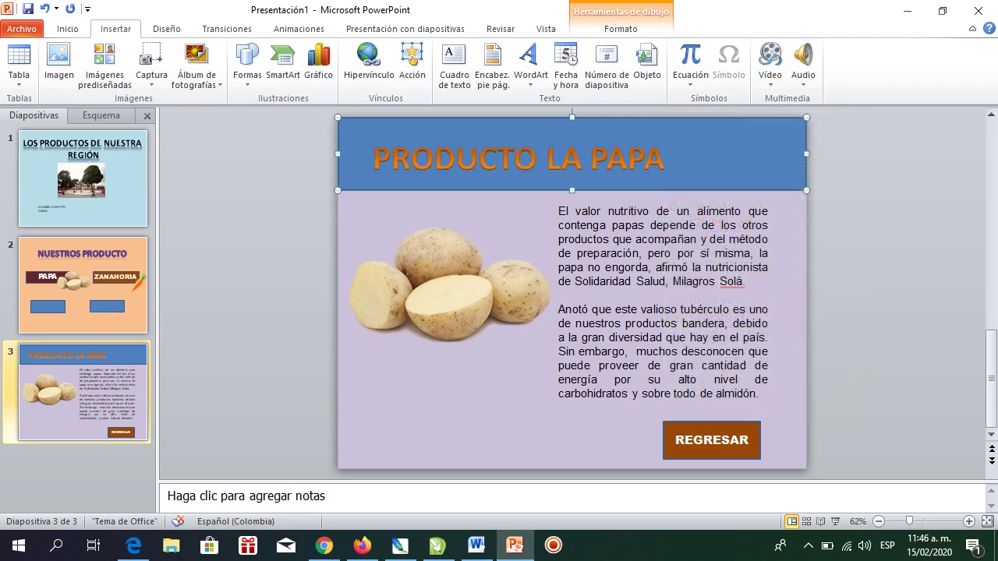
click(561, 159)
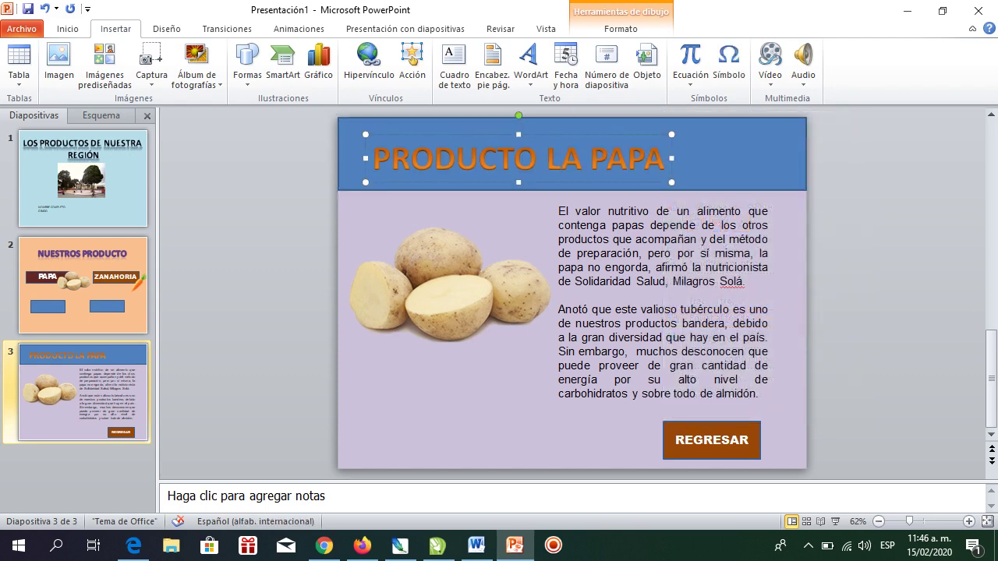
drag(734, 158, 429, 159)
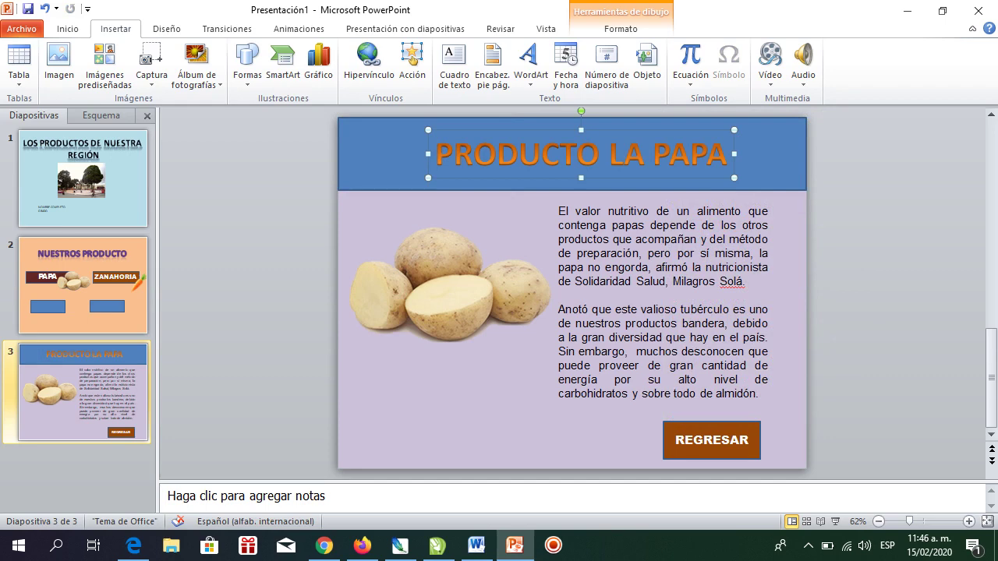
Draw a blue rectangle along the bottom, send it behind REGRESAR, then glance at slide 2 and return
click(247, 66)
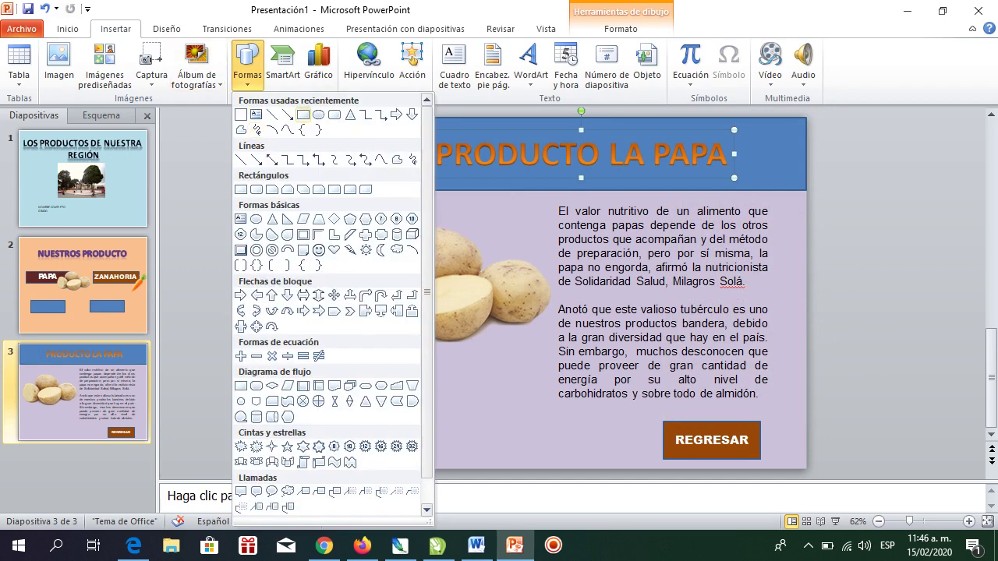
click(241, 189)
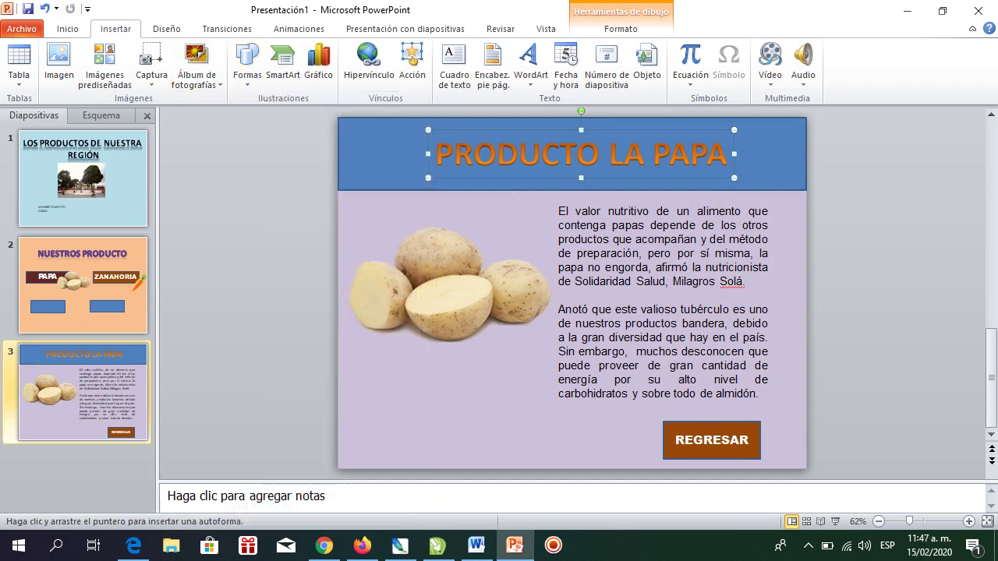
drag(337, 414, 816, 468)
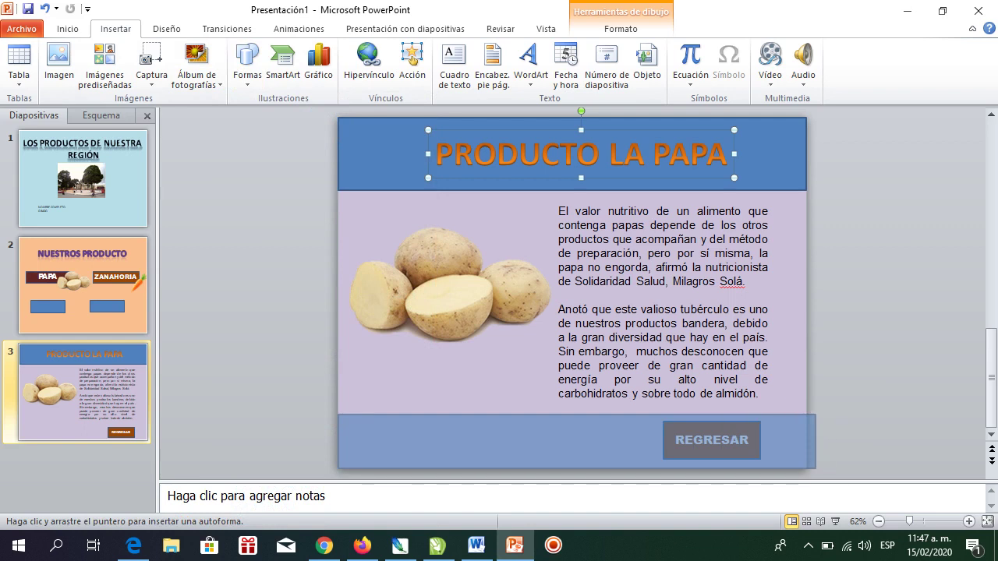
right_click(554, 425)
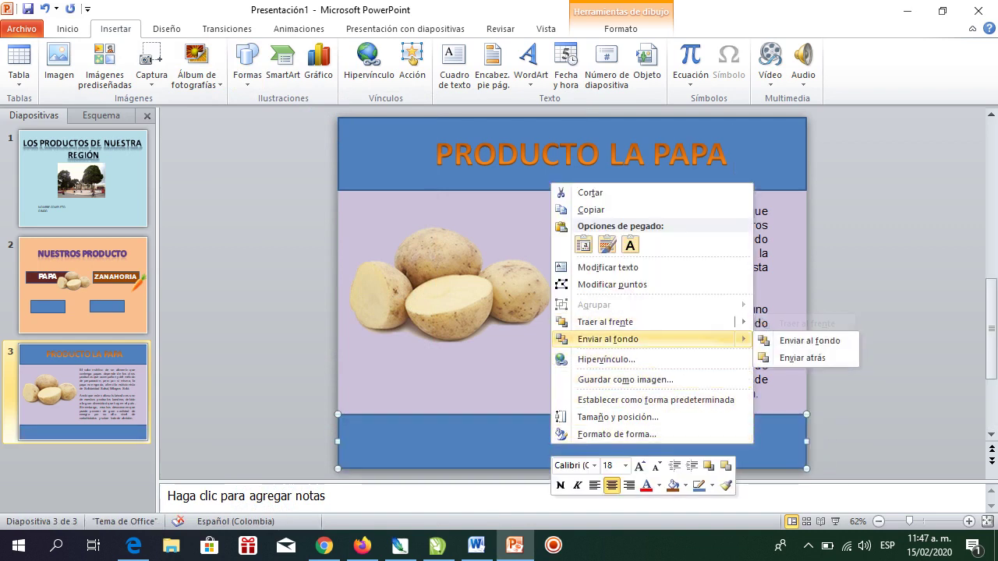
click(809, 341)
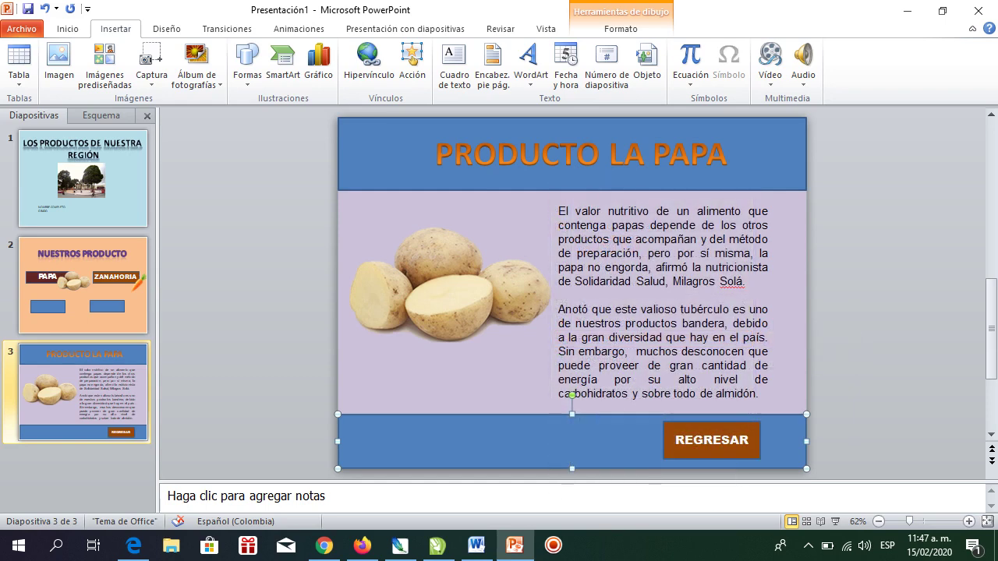
key(Escape)
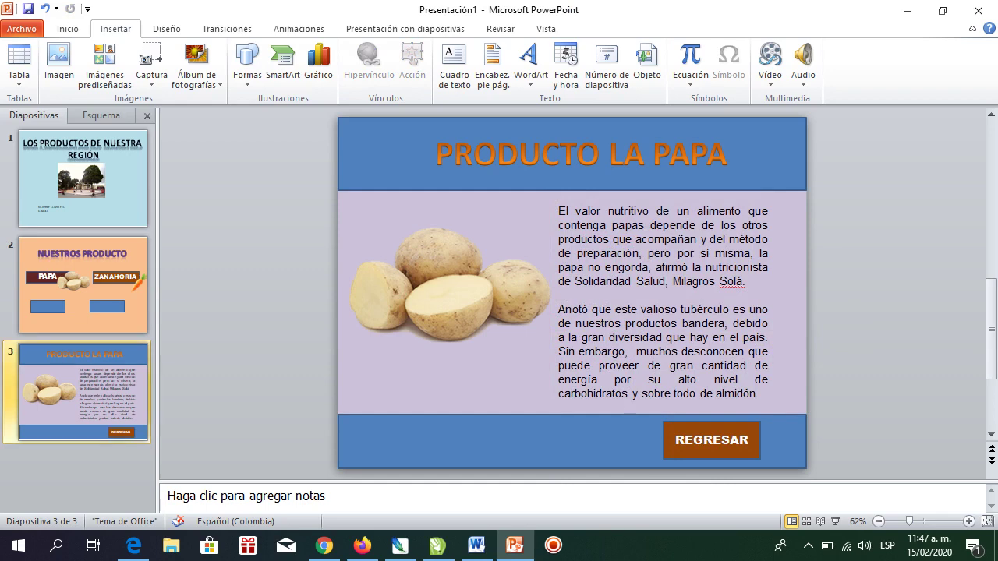
click(113, 269)
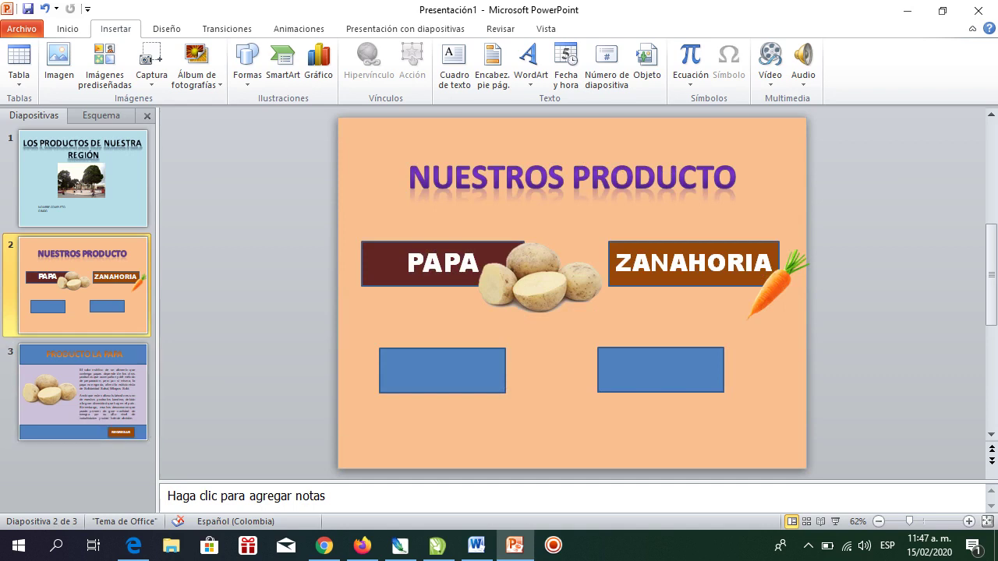
click(83, 392)
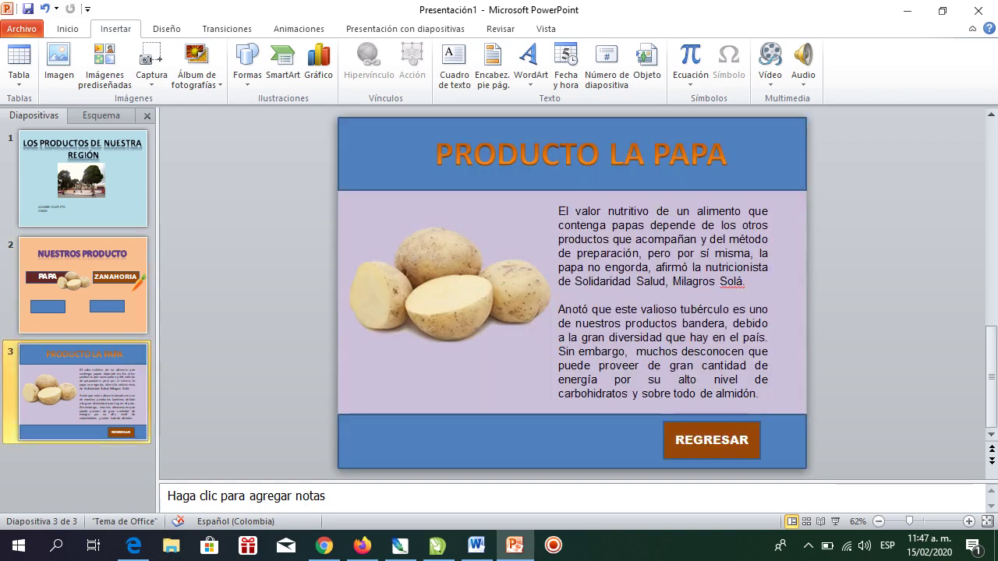
Change the PRODUCTO LA PAPA title font to Arial Black
click(581, 154)
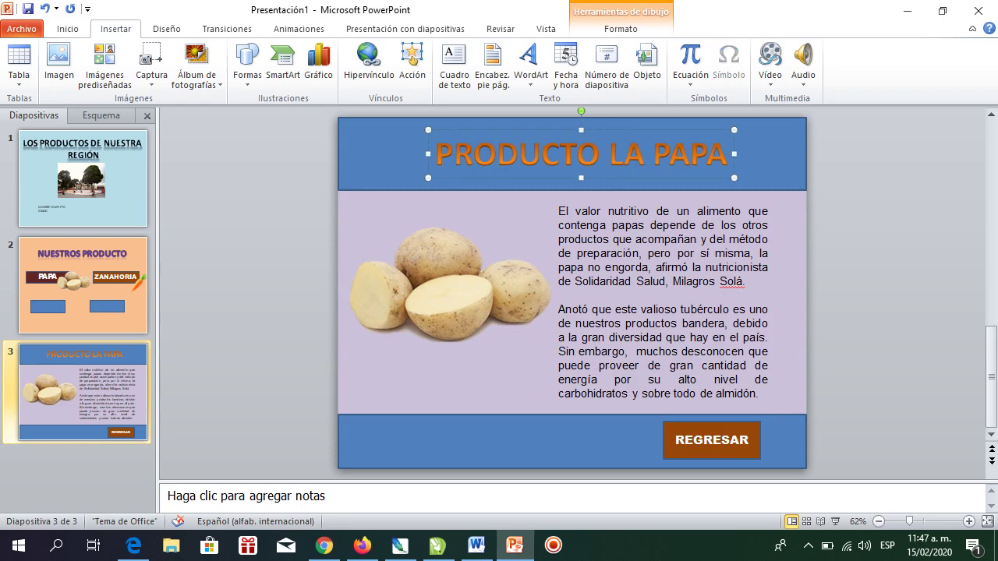
click(68, 28)
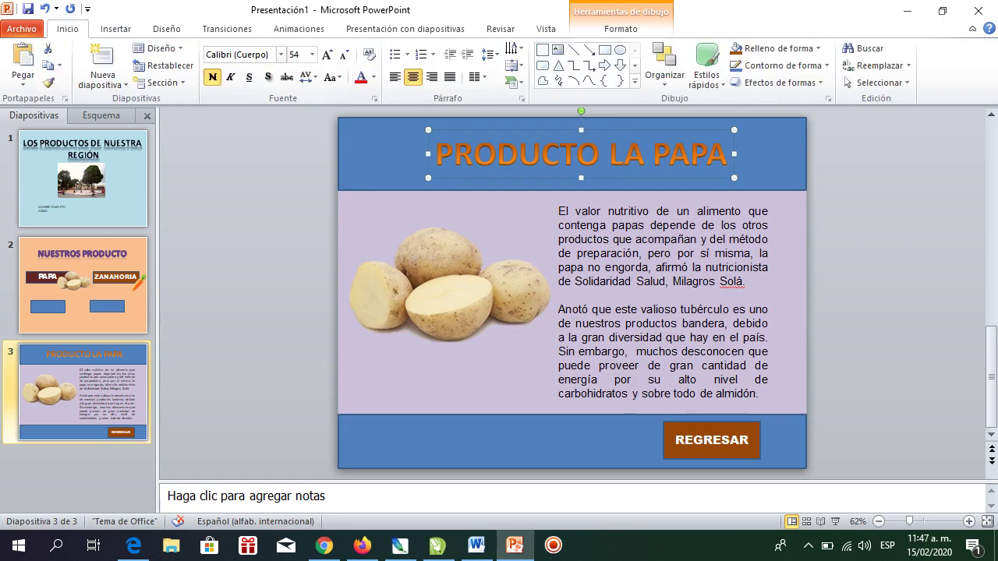
click(281, 55)
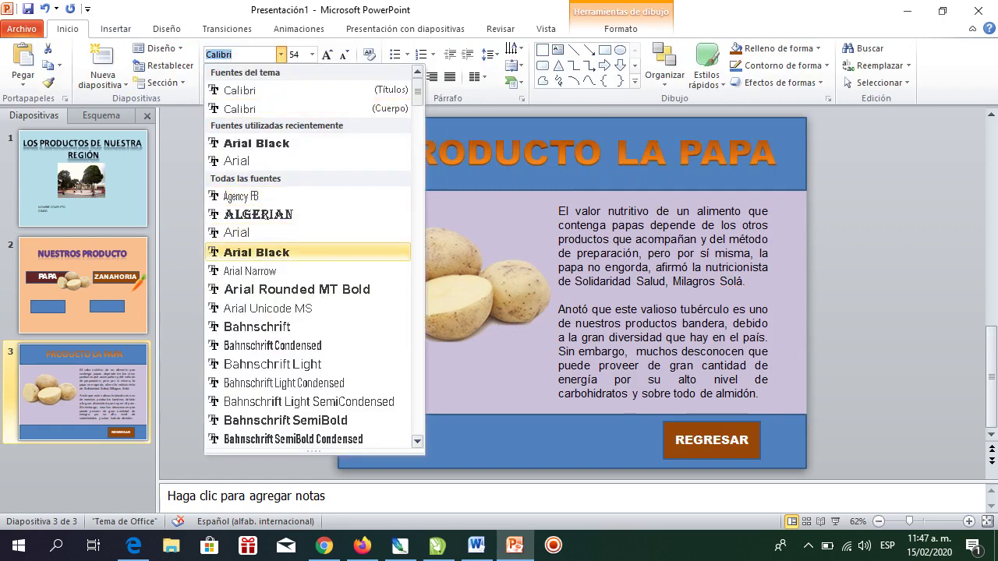
click(257, 252)
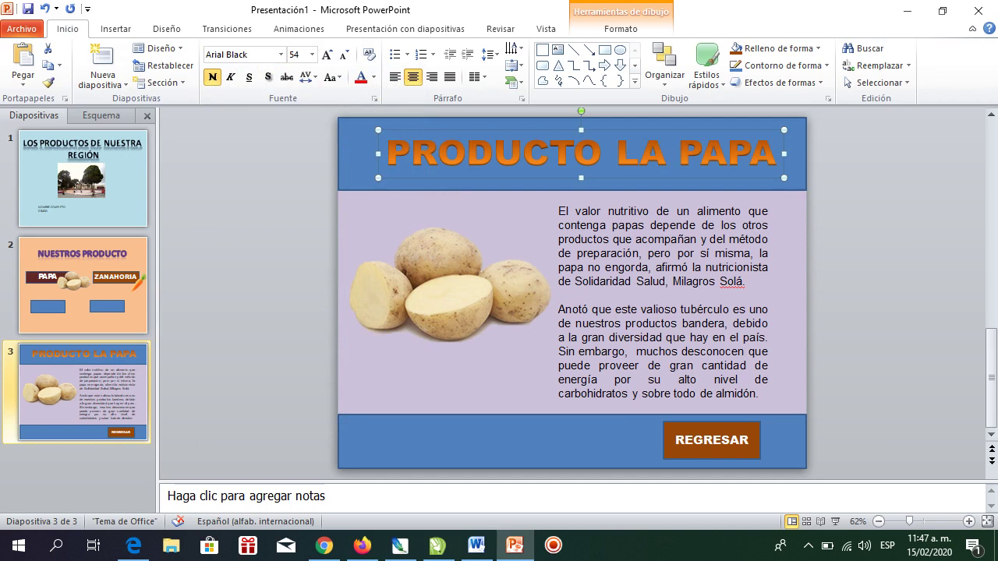
key(Escape)
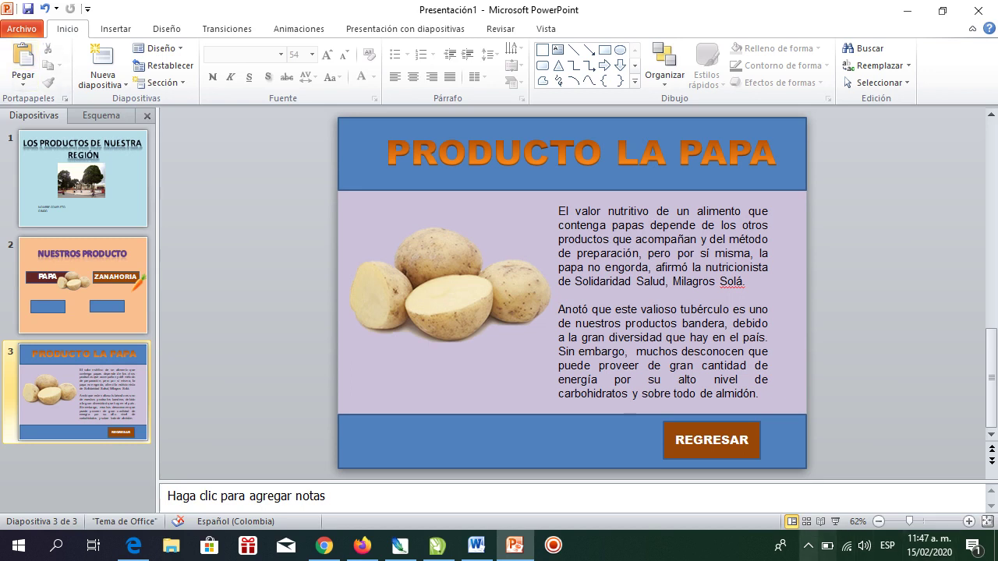
click(808, 545)
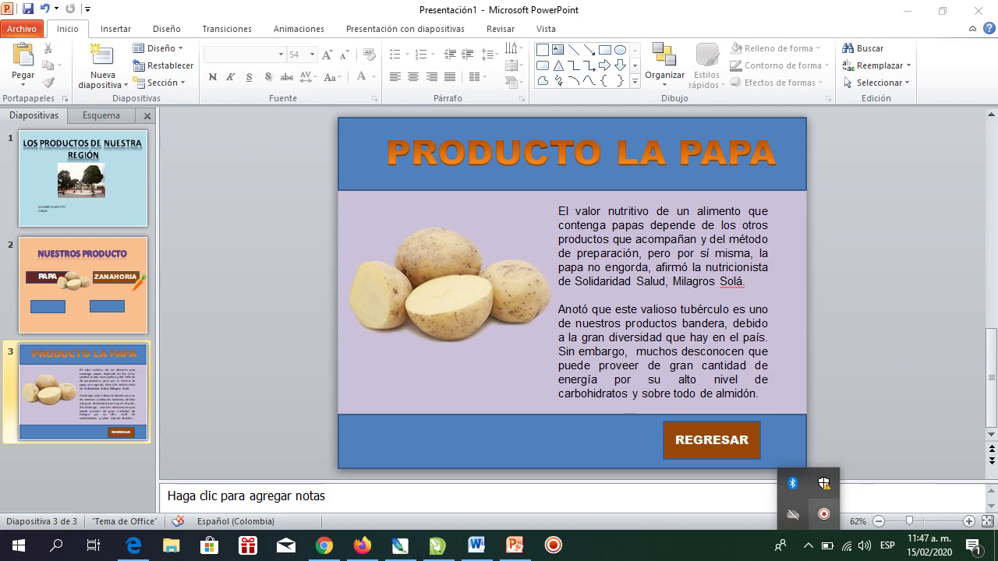